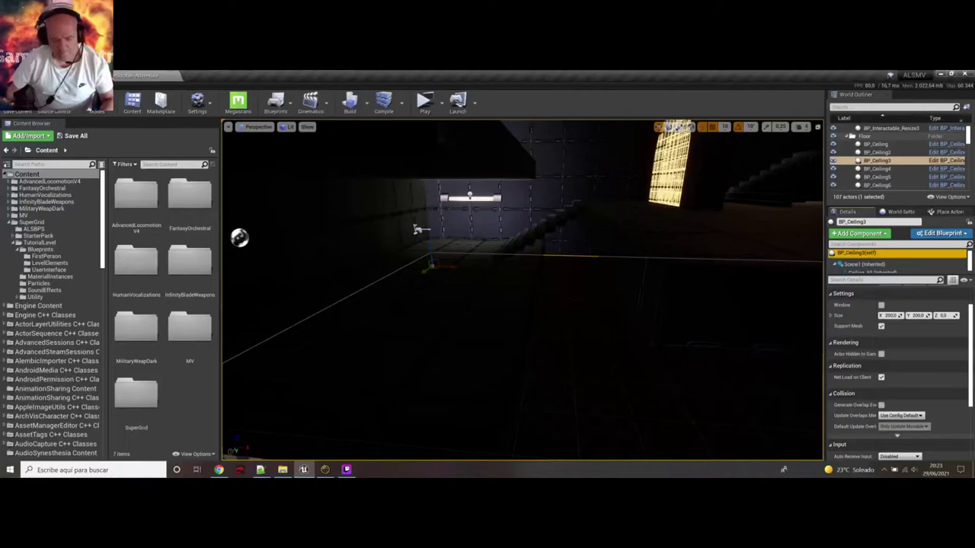
# Look around the dark main hall of the level, covering the stairs, upper platforms, ceiling lamps and glowing arched opening.
pyautogui.moveTo(522, 289); pyautogui.dragTo(552, 247, button='right')
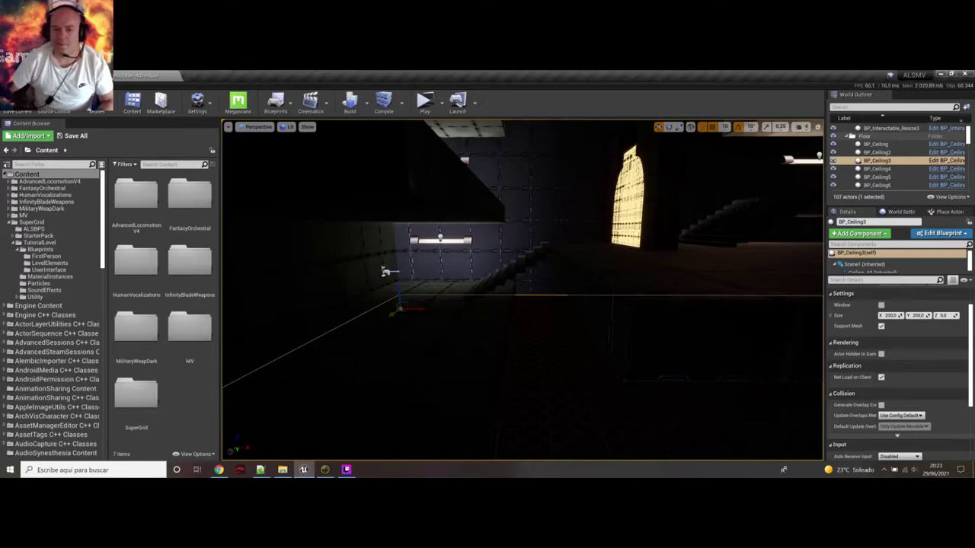
pyautogui.moveTo(522, 290); pyautogui.dragTo(543, 341, button='right')
pyautogui.moveTo(285, 408); pyautogui.dragTo(301, 408, button='right')
pyautogui.moveTo(305, 301); pyautogui.dragTo(378, 323, button='right')
pyautogui.moveTo(274, 330); pyautogui.dragTo(229, 328, button='right')
pyautogui.press('w')
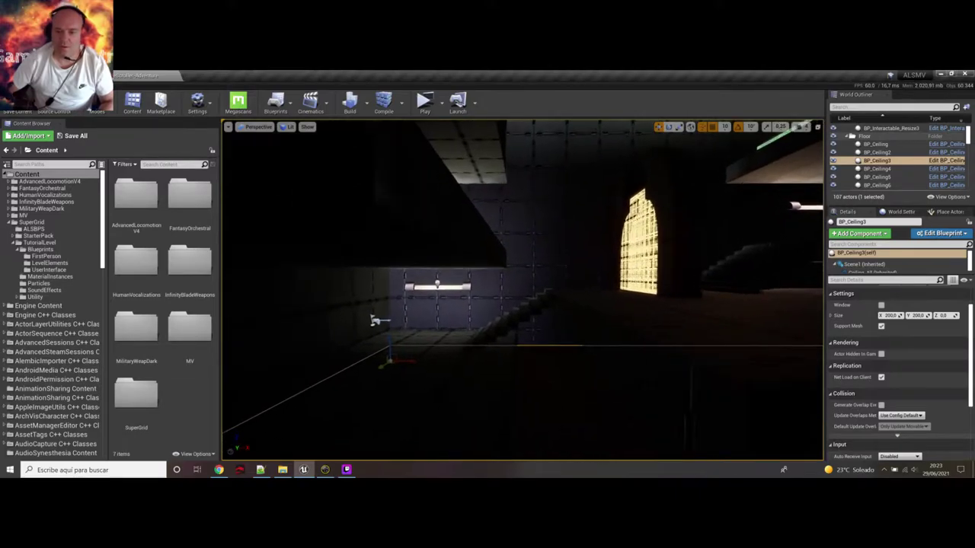
pyautogui.press('e')
pyautogui.press('d')
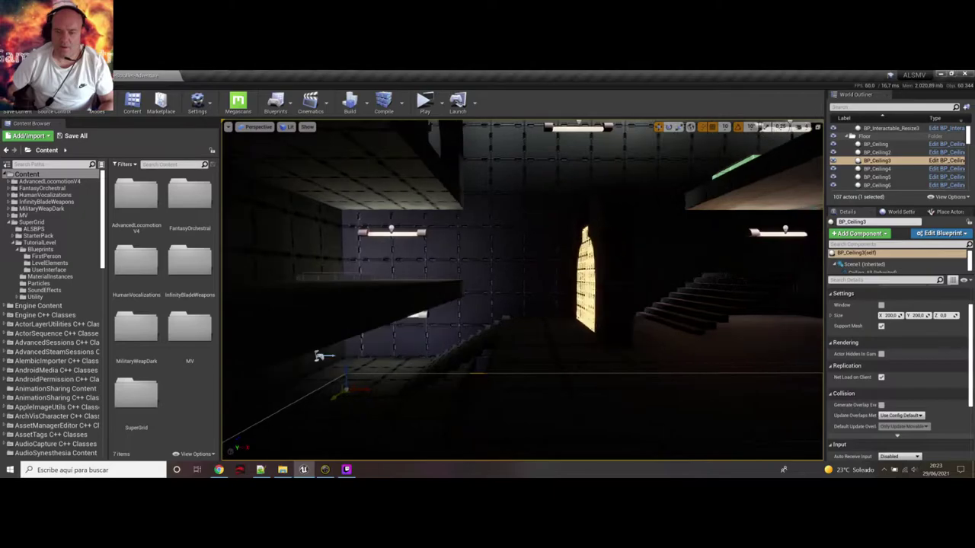
pyautogui.moveTo(487, 300); pyautogui.dragTo(466, 313, button='right')
pyautogui.press('a')
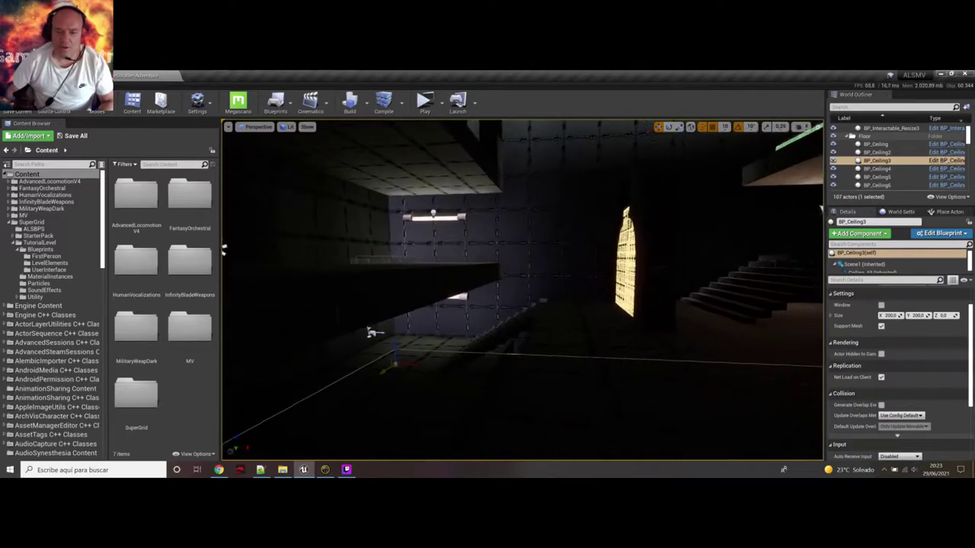
pyautogui.moveTo(249, 299); pyautogui.dragTo(268, 299, button='right')
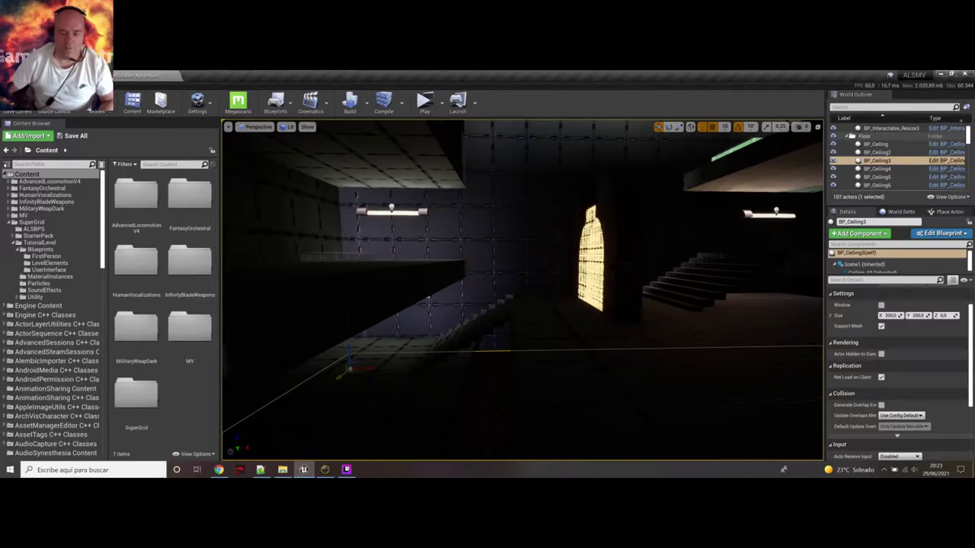
pyautogui.moveTo(522, 293); pyautogui.dragTo(480, 291, button='right')
pyautogui.moveTo(266, 300); pyautogui.dragTo(320, 347, button='right')
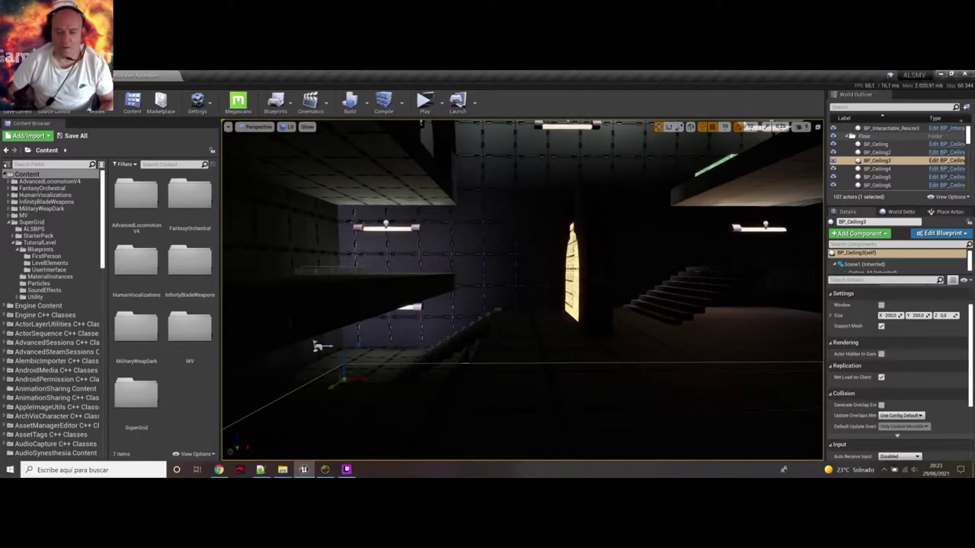
pyautogui.moveTo(320, 346); pyautogui.dragTo(326, 347, button='right')
pyautogui.press('d')
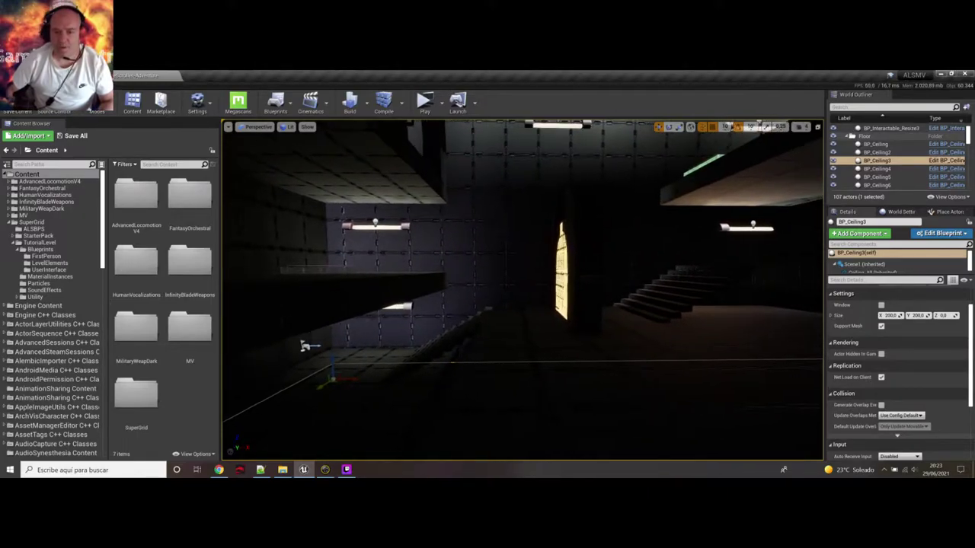
pyautogui.press('a')
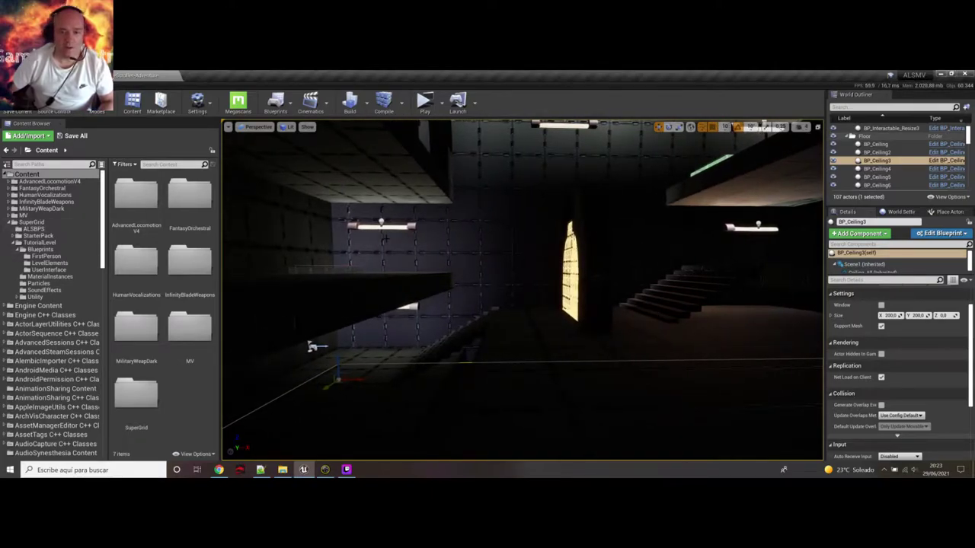
pyautogui.moveTo(314, 346); pyautogui.dragTo(307, 343, button='right')
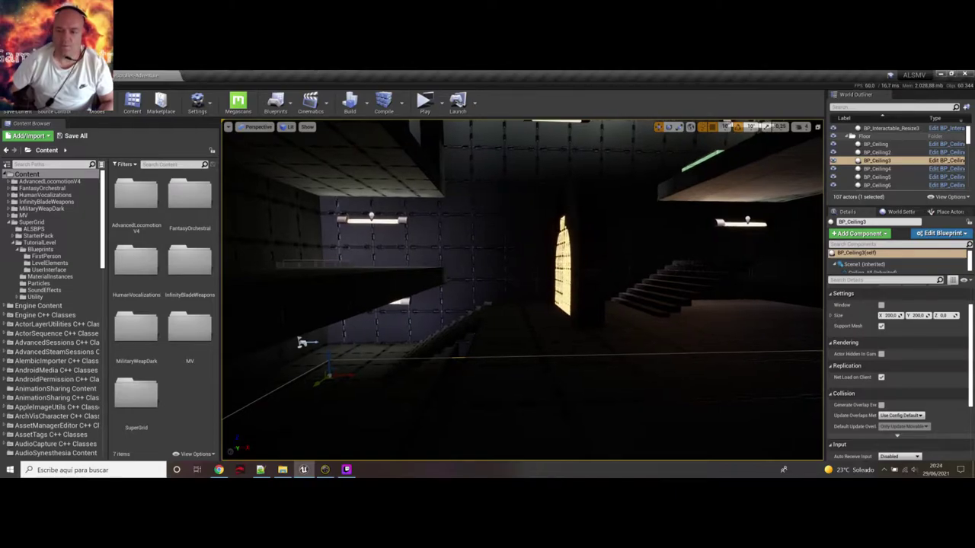
pyautogui.moveTo(305, 343); pyautogui.dragTo(525, 290, button='right')
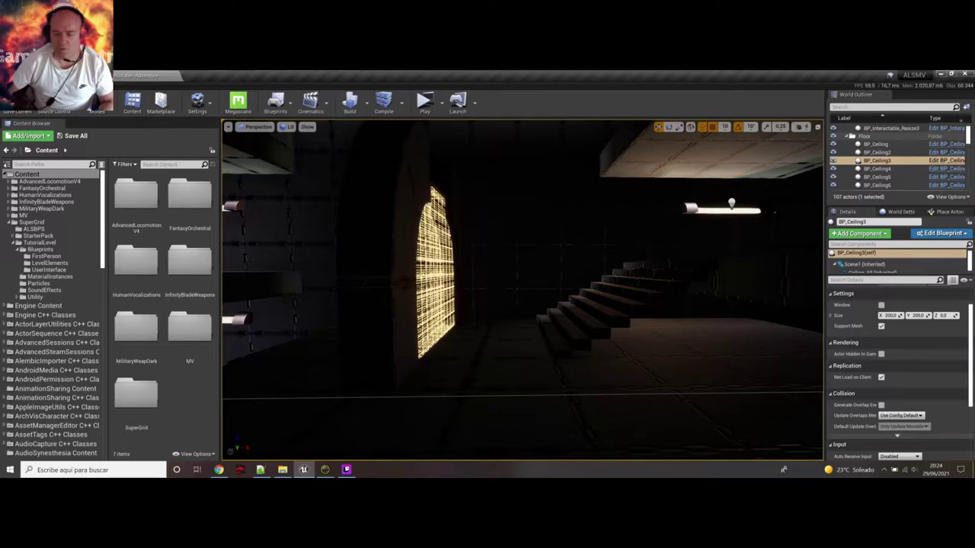
pyautogui.moveTo(525, 289); pyautogui.dragTo(407, 300, button='right')
pyautogui.moveTo(480, 277); pyautogui.dragTo(560, 276, button='right')
# Inspect the settings of the floor-mounted interactable triggers and of the Green Card pickable.
pyautogui.click(536, 300)
pyautogui.click(502, 267)
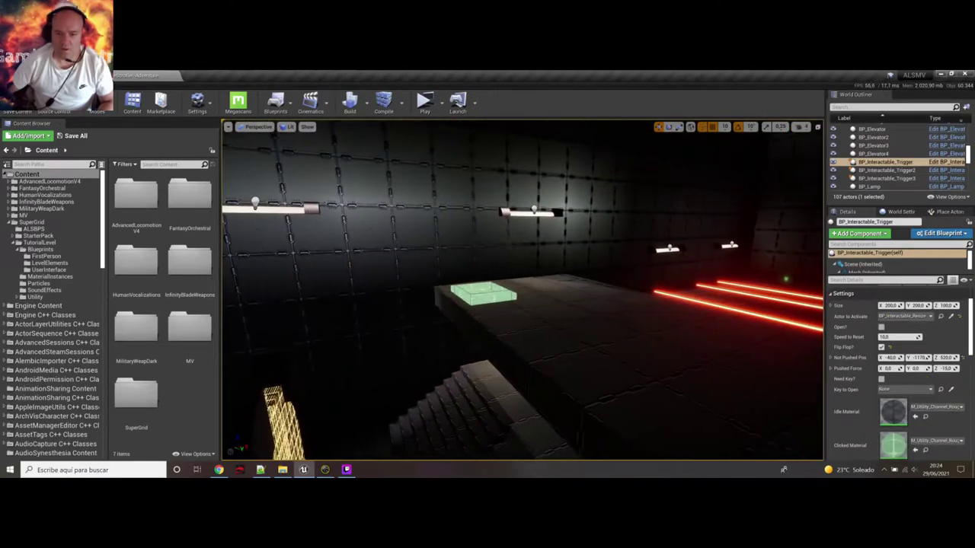
pyautogui.click(491, 287)
pyautogui.moveTo(490, 287); pyautogui.dragTo(533, 309, button='right')
pyautogui.click(596, 309)
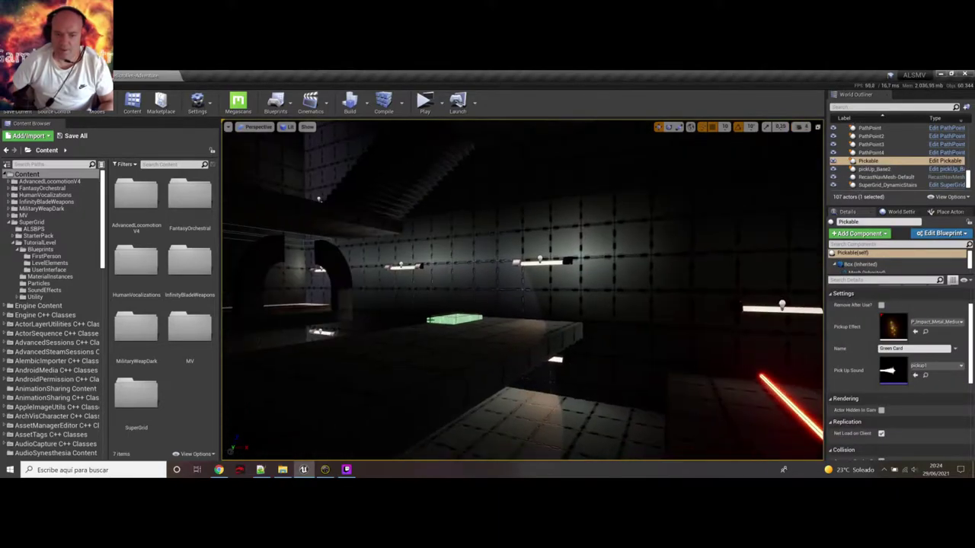
pyautogui.click(449, 318)
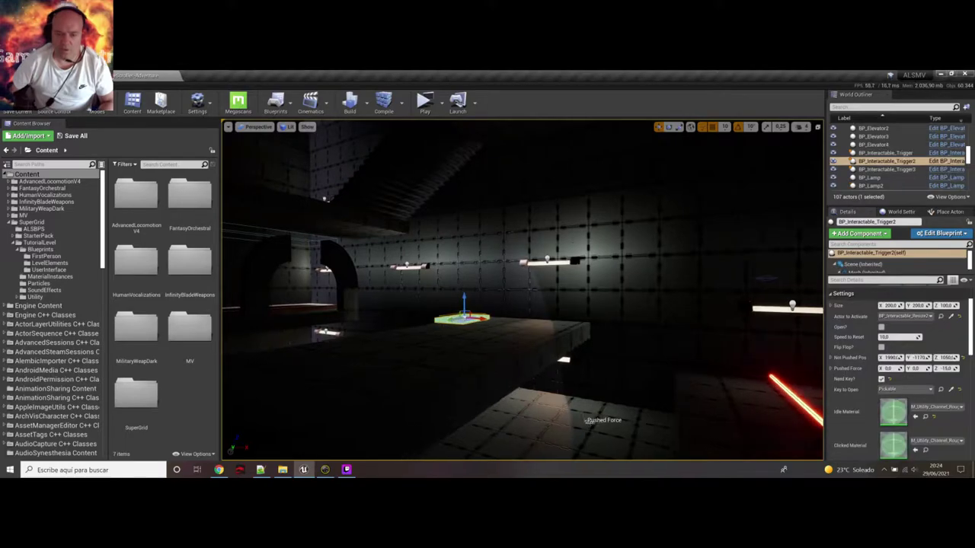
# Select the red elevator platform and inspect its Destination Point and Start Point settings.
pyautogui.moveTo(449, 318); pyautogui.dragTo(332, 316, button='right')
pyautogui.click(475, 318)
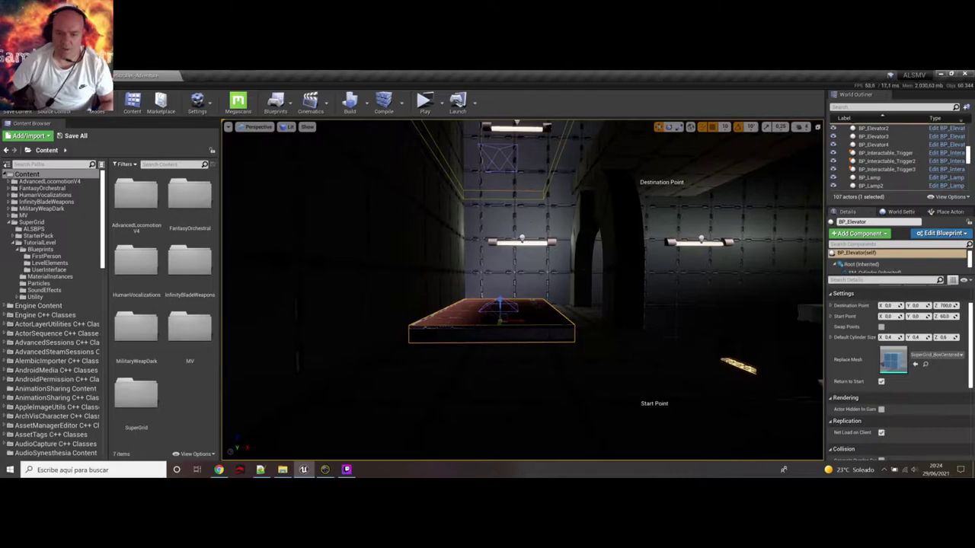
pyautogui.moveTo(476, 318); pyautogui.dragTo(571, 299, button='right')
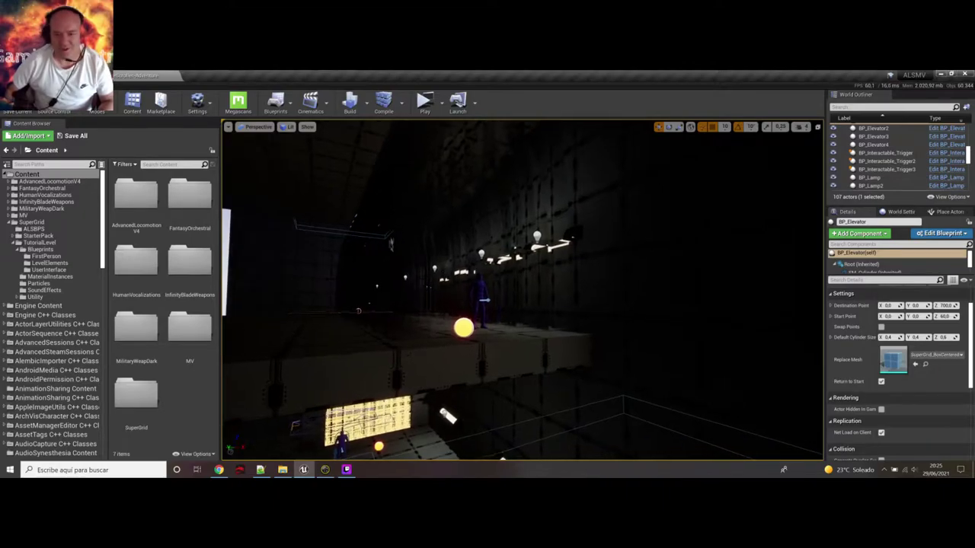
# Select individual red lasers on the dark floor and compare their size, damage and movement settings.
pyautogui.moveTo(522, 289); pyautogui.dragTo(617, 347, button='right')
pyautogui.click(584, 333)
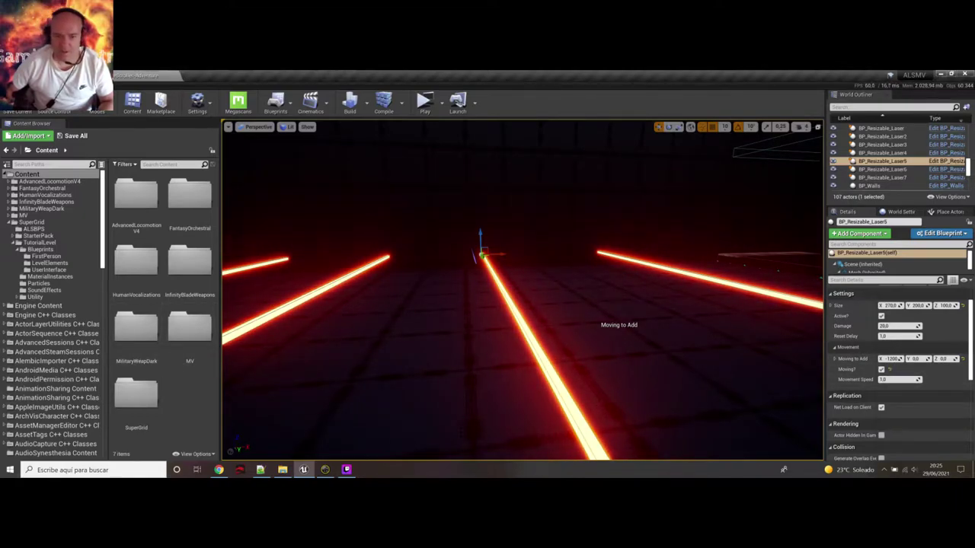
pyautogui.click(321, 293)
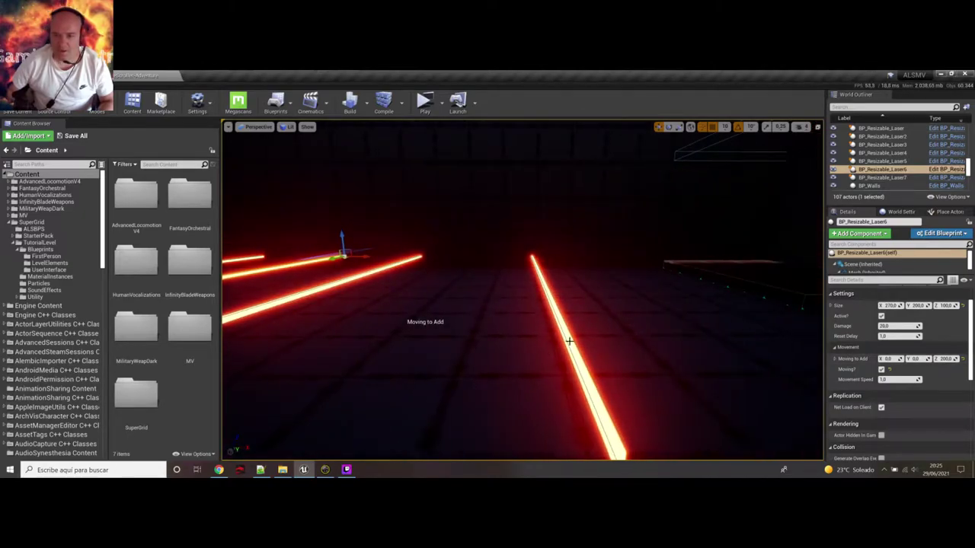
pyautogui.click(570, 341)
pyautogui.press('s')
pyautogui.moveTo(570, 341); pyautogui.dragTo(662, 327, button='right')
# Select the glowing pickUp_Base2 sphere on the ledge and inspect its pickup sound and amount settings.
pyautogui.click(485, 313)
pyautogui.press('w')
pyautogui.press('d')
pyautogui.click(556, 304)
pyautogui.press('w')
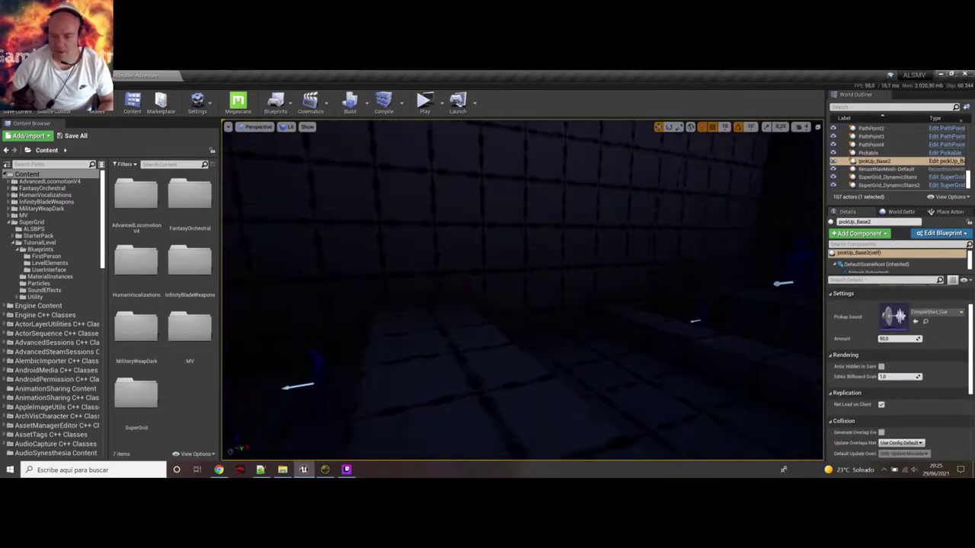
pyautogui.moveTo(654, 293); pyautogui.dragTo(583, 289, button='right')
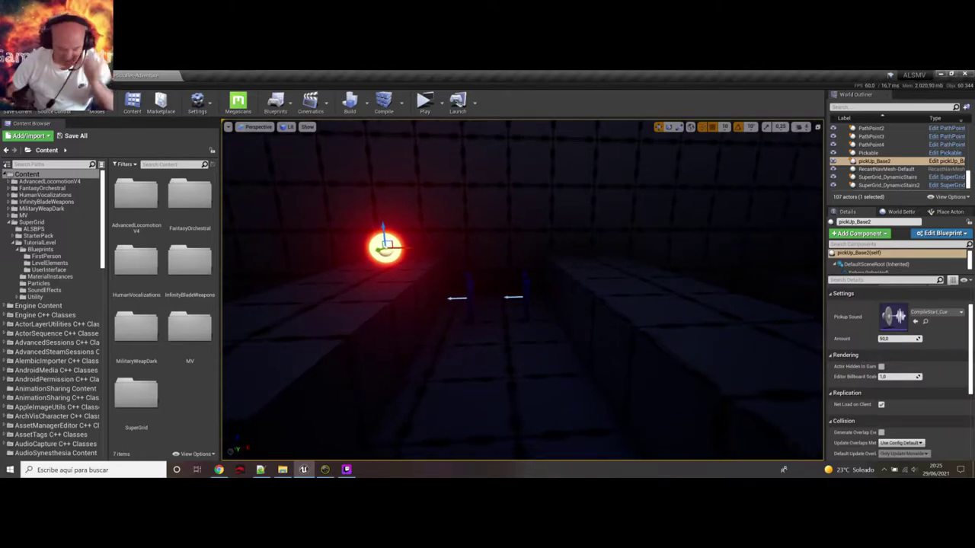
pyautogui.moveTo(583, 289)
pyautogui.mouseDown(button='right')
pyautogui.moveTo(594, 285)
pyautogui.moveTo(585, 279)
pyautogui.mouseUp(button='right')
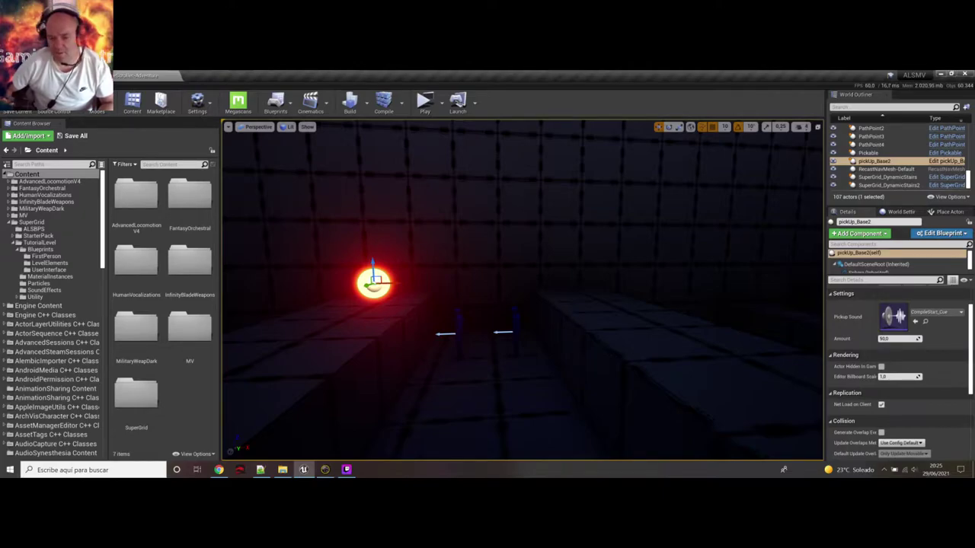
# Select the Enemy6 character in the corridor, review its damage, weapon and event settings, and collapse its Events group.
pyautogui.click(516, 319)
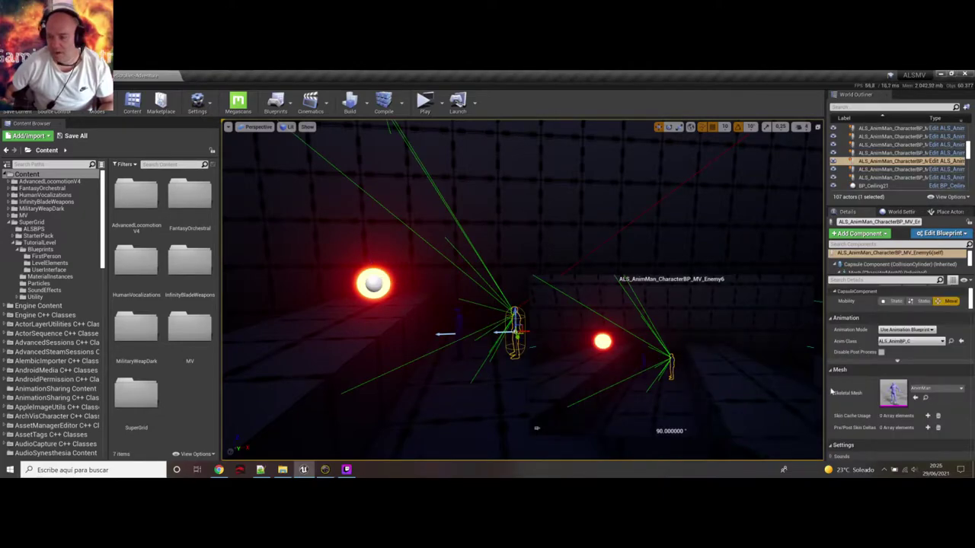
pyautogui.scroll(2, 958, 312)
pyautogui.scroll(-5, 874, 368)
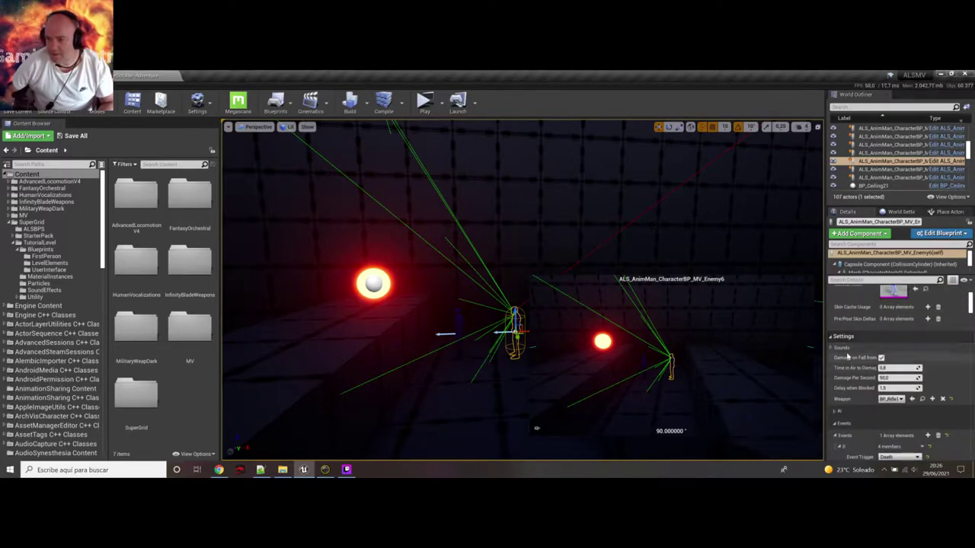
pyautogui.scroll(-3, 853, 342)
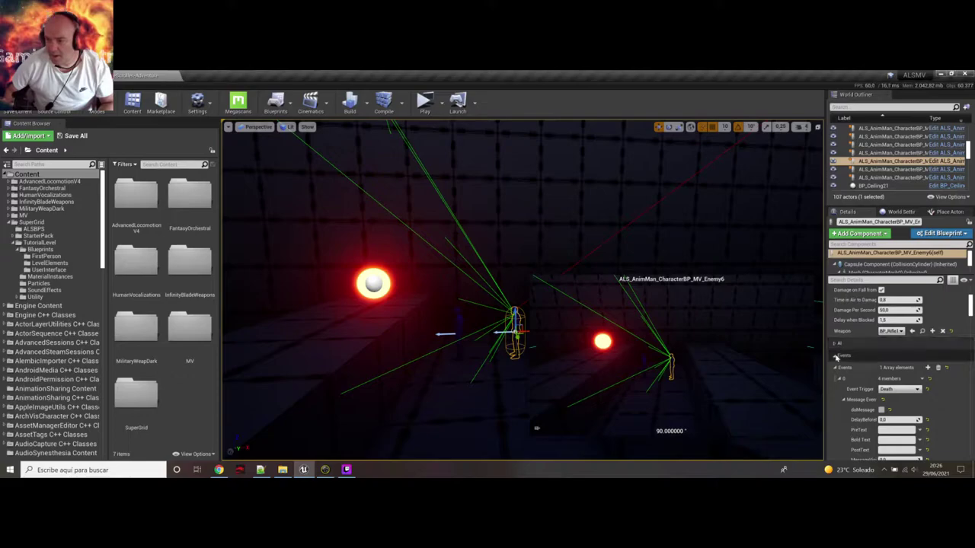
pyautogui.click(835, 356)
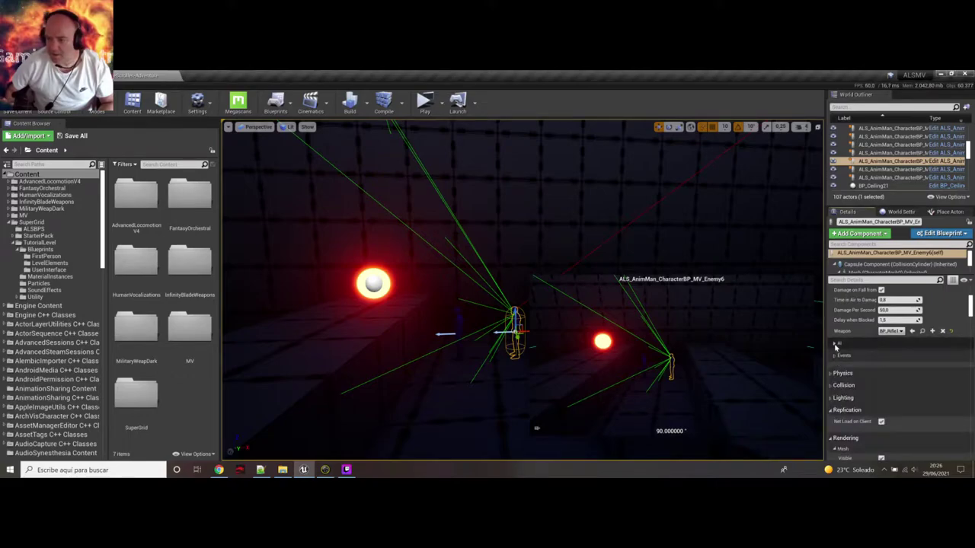
pyautogui.scroll(1, 839, 347)
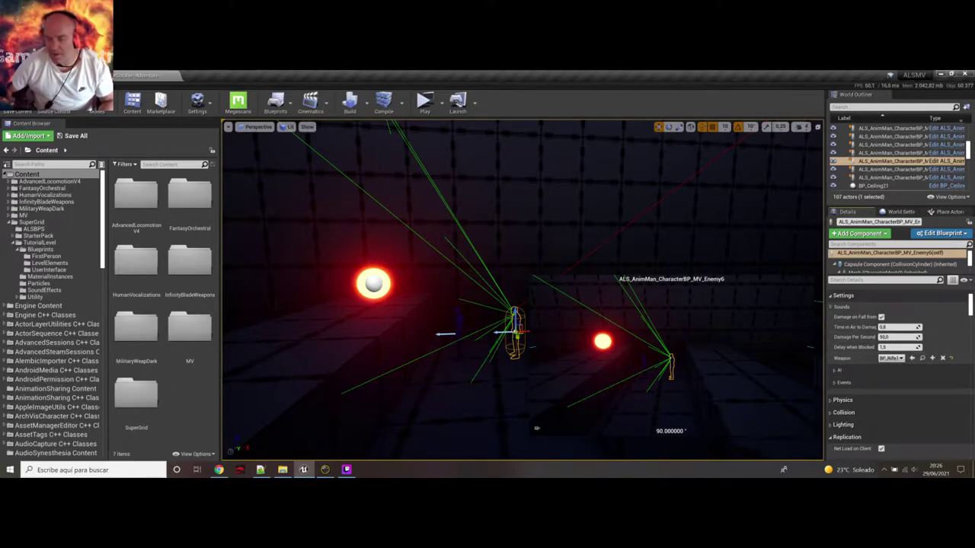
# Expand Enemy6's AI settings, widen the area showing them, and raise the Hit Recovery Time to about 2.6.
pyautogui.click(838, 370)
pyautogui.scroll(-3, 876, 370)
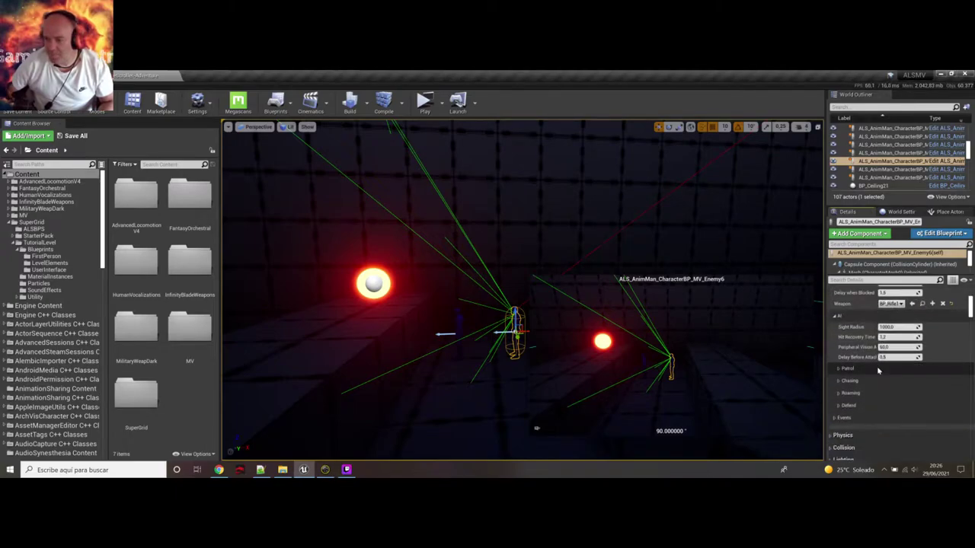
pyautogui.scroll(-1, 878, 370)
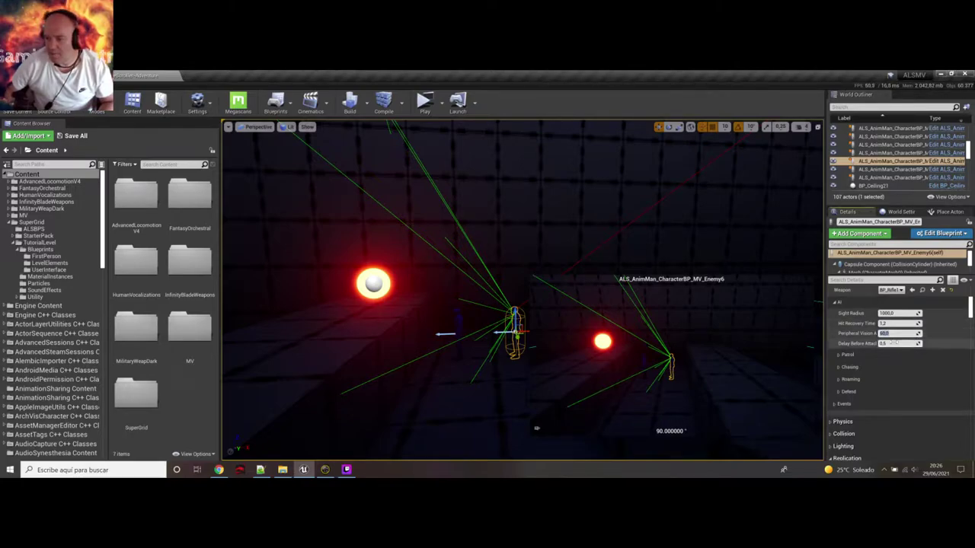
pyautogui.moveTo(823, 320); pyautogui.dragTo(784, 320)
pyautogui.moveTo(883, 323); pyautogui.dragTo(895, 323)
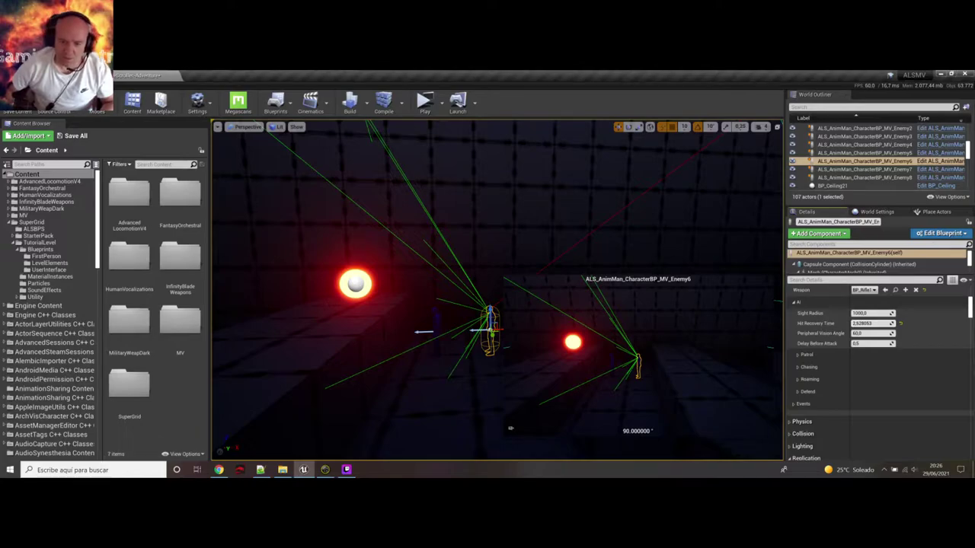
# Expand the Patrol settings and inspect the Path to Follow entries of the enemy standing near the red platform.
pyautogui.click(798, 355)
pyautogui.scroll(-1, 845, 358)
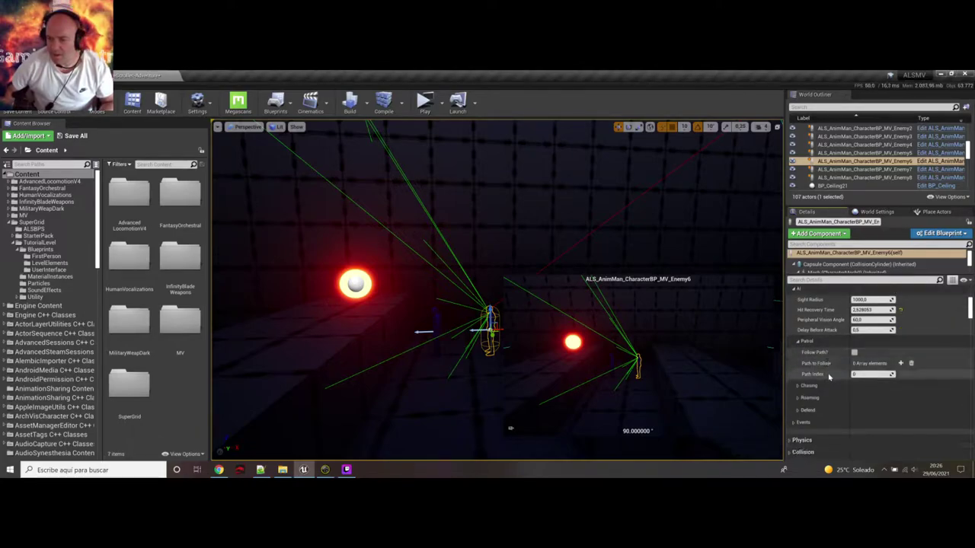
pyautogui.moveTo(488, 304); pyautogui.dragTo(426, 297, button='right')
pyautogui.moveTo(518, 319); pyautogui.dragTo(563, 297, button='right')
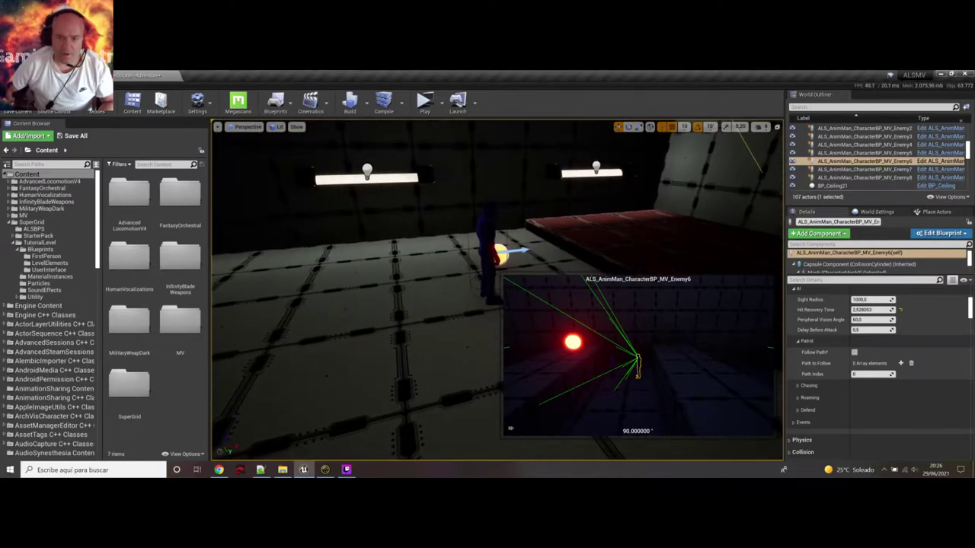
pyautogui.click(492, 261)
pyautogui.moveTo(492, 261); pyautogui.dragTo(513, 251, button='right')
pyautogui.click(798, 364)
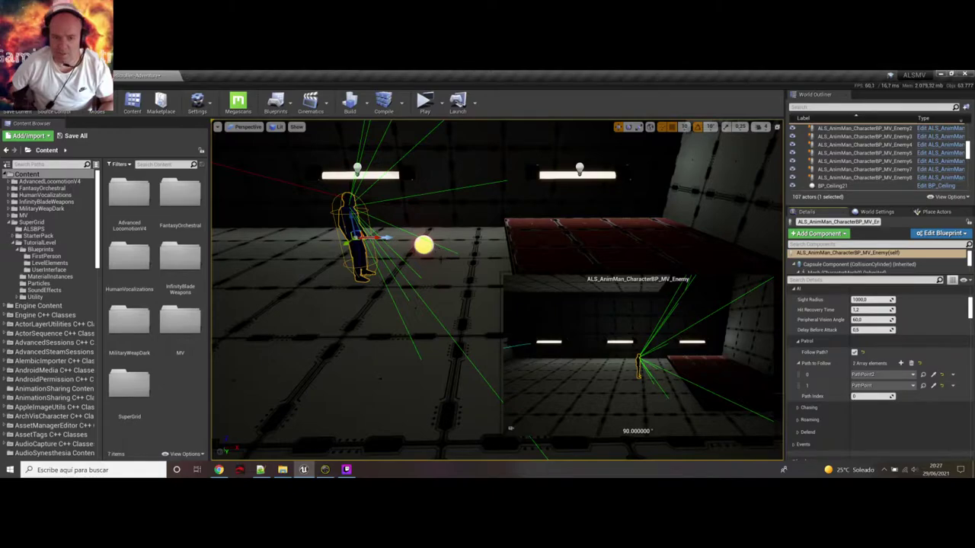
# Select PathPoint2 by the glowing arched opening and inspect its Wait Here Time setting.
pyautogui.moveTo(487, 255); pyautogui.dragTo(385, 240, button='right')
pyautogui.click(377, 244)
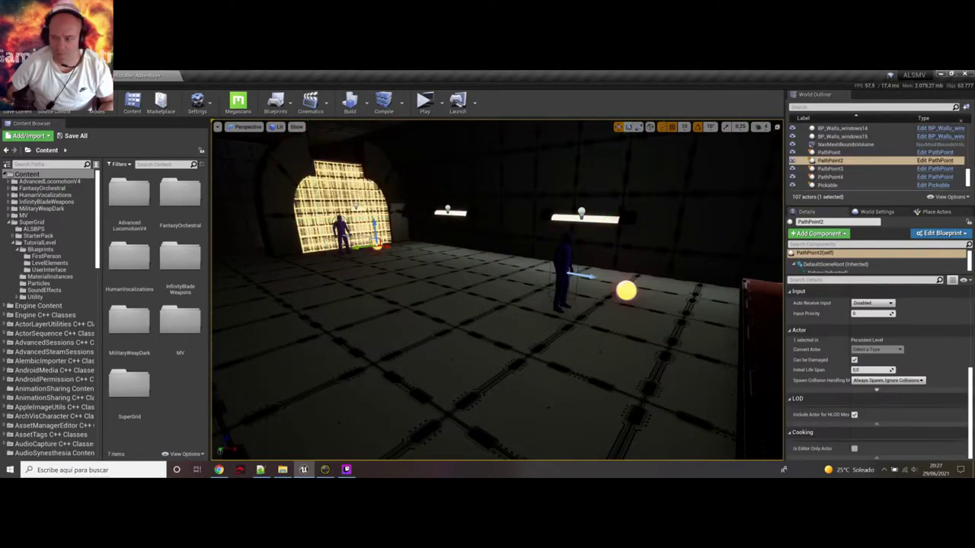
pyautogui.rightClick(862, 363)
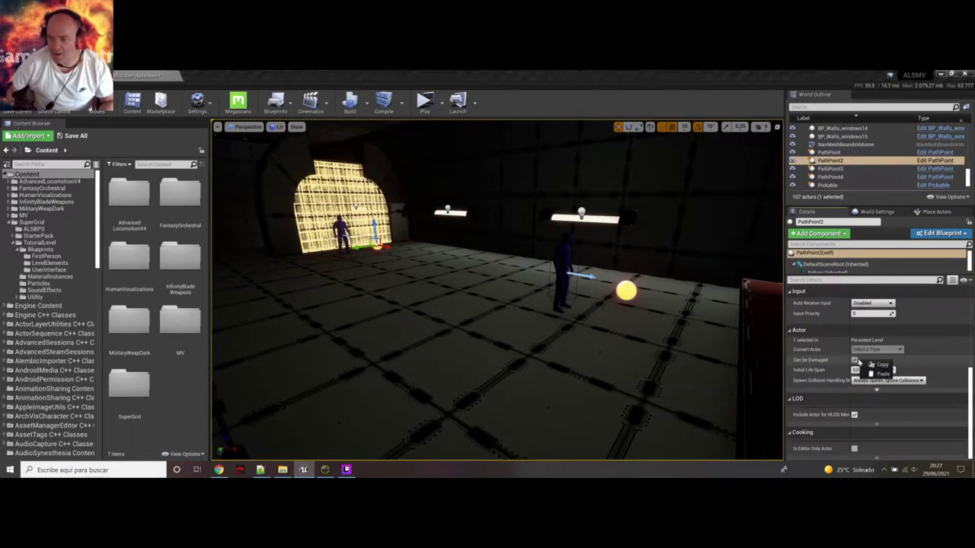
pyautogui.click(829, 371)
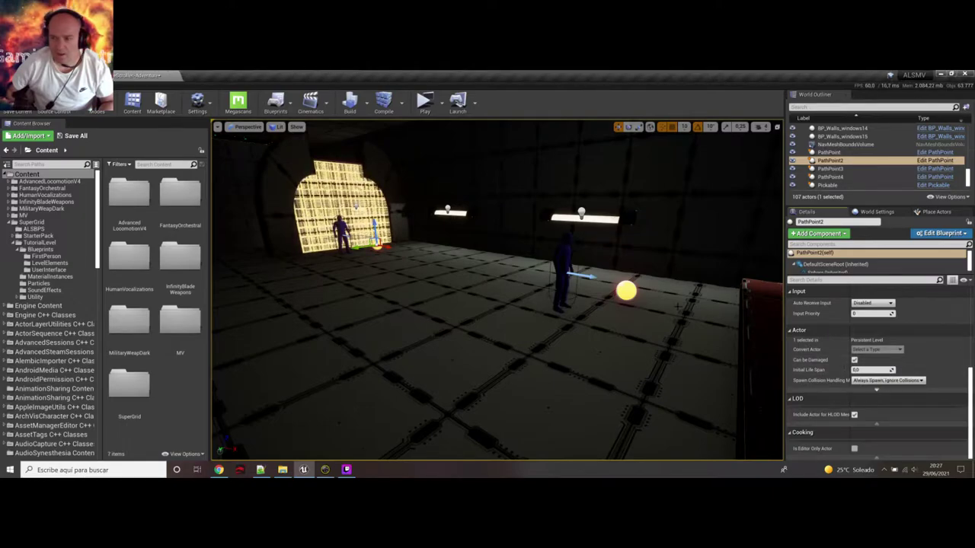
pyautogui.scroll(5, 878, 374)
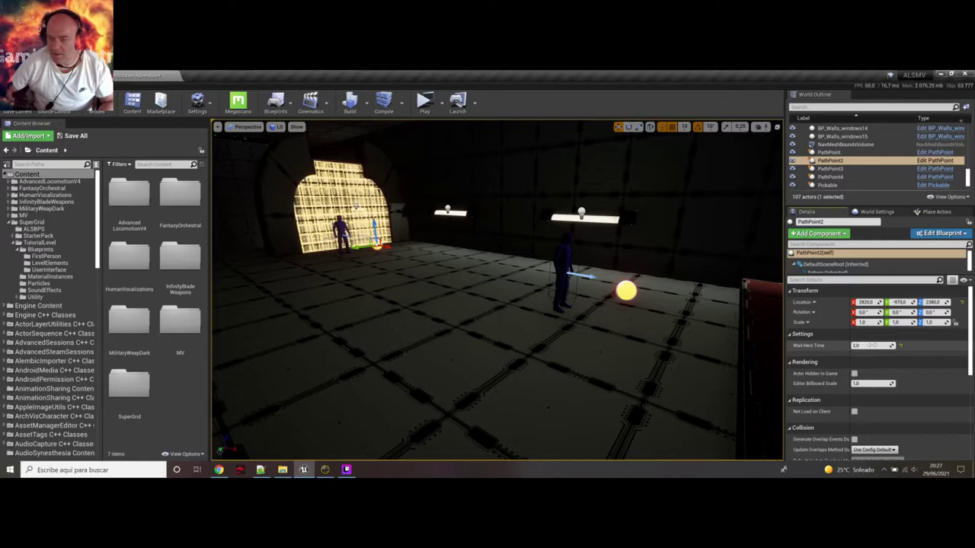
# Select PathPoint near the red platform to check its Wait Here Time, and review the adjacent enemy's Patrol settings.
pyautogui.click(623, 292)
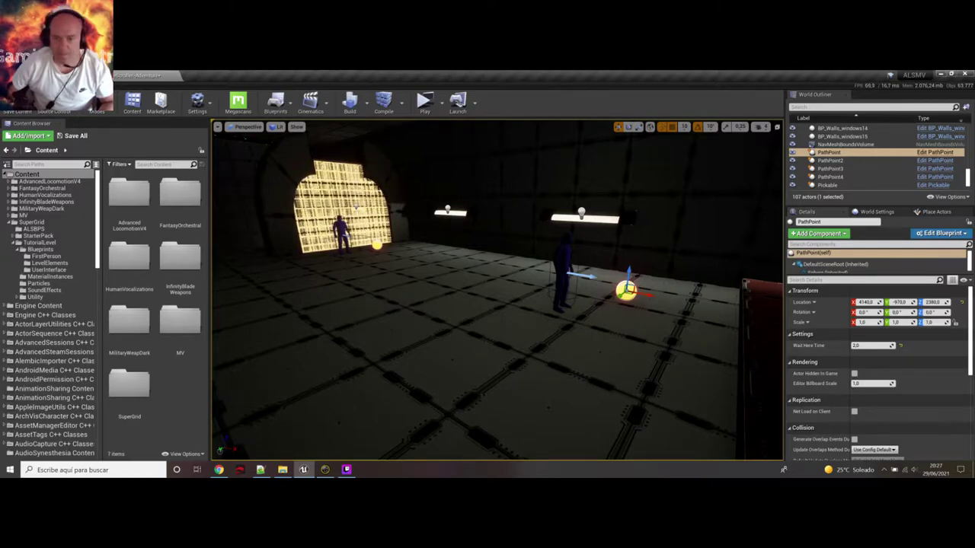
pyautogui.moveTo(497, 290); pyautogui.dragTo(658, 275, button='right')
pyautogui.press('s')
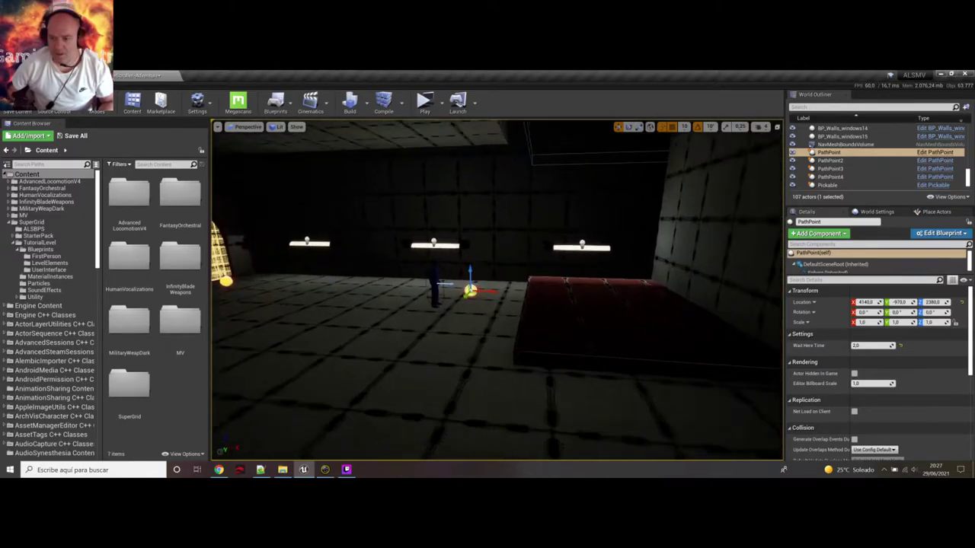
pyautogui.press('w')
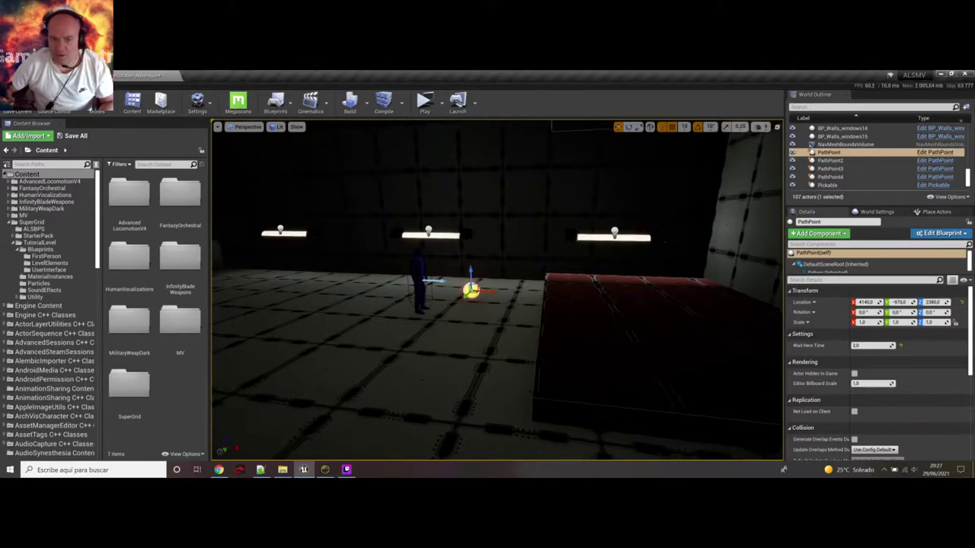
pyautogui.click(417, 285)
pyautogui.scroll(-5, 895, 388)
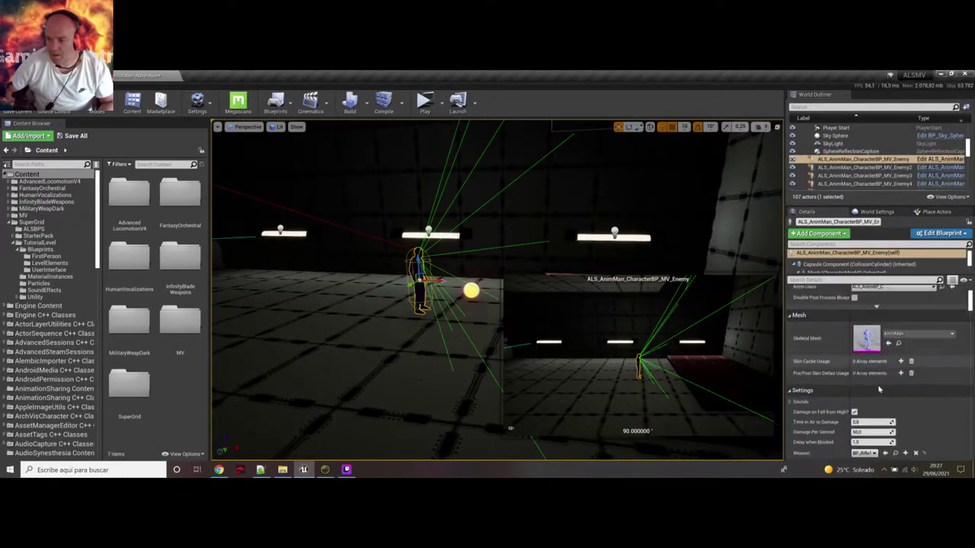
pyautogui.scroll(-3, 882, 394)
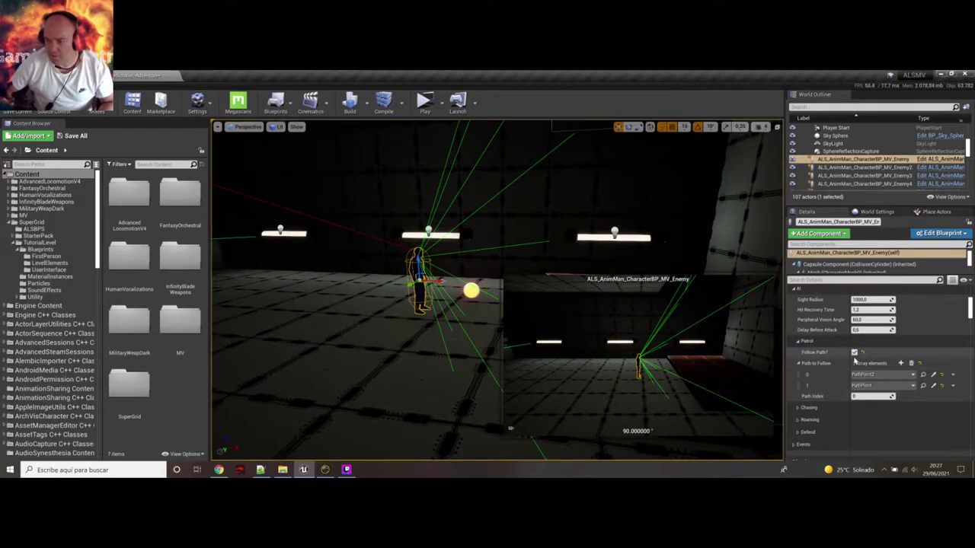
# Collapse the enemy's Patrol group and inspect its Chasing settings, closing that group again.
pyautogui.click(798, 342)
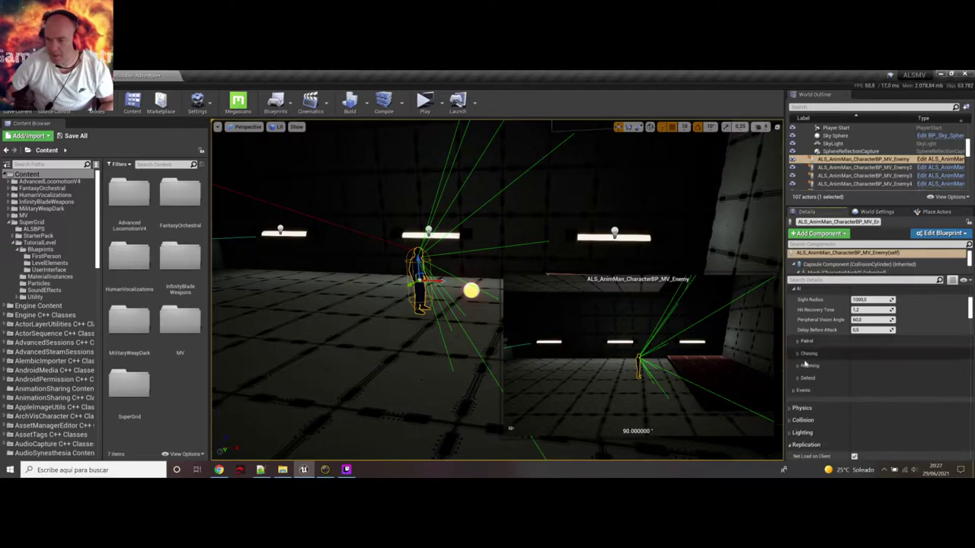
pyautogui.click(798, 354)
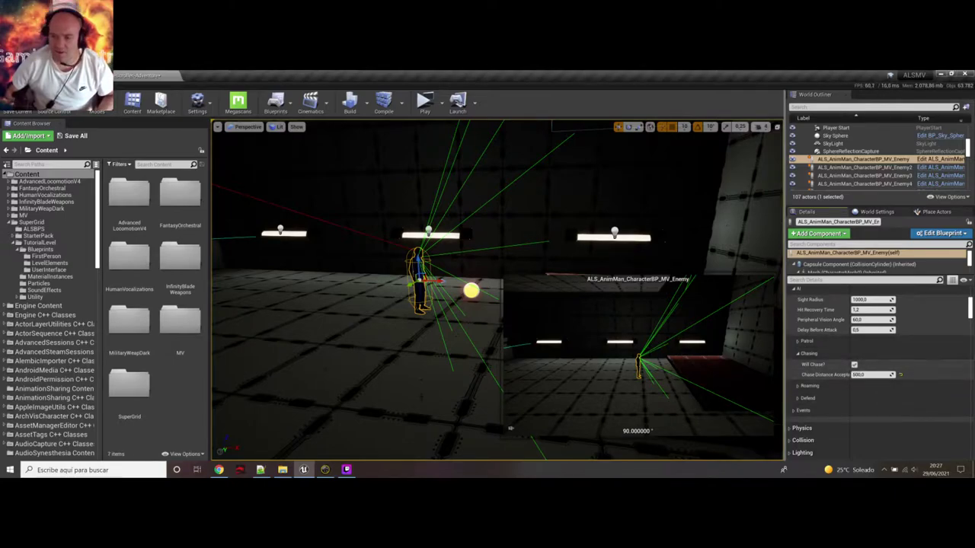
pyautogui.click(797, 354)
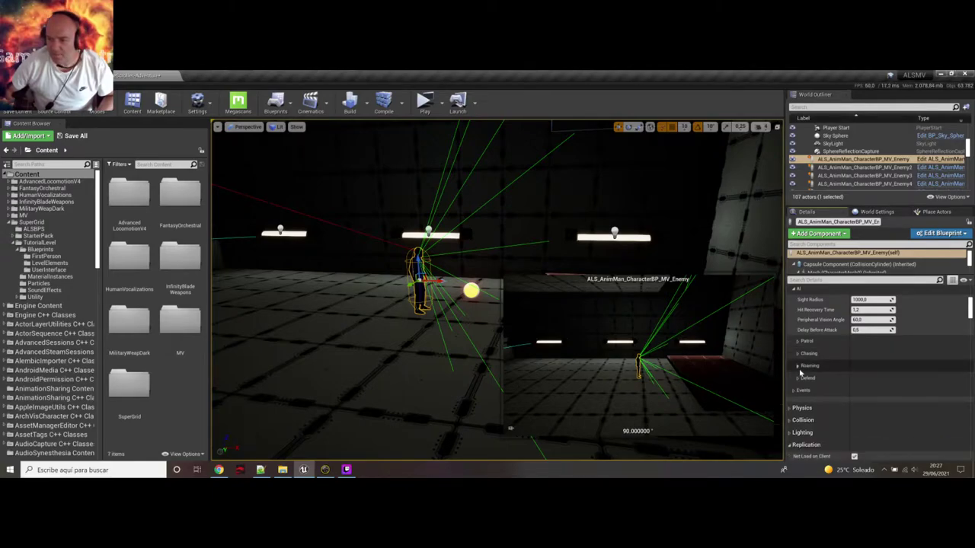
# Expand the enemy's Roaming settings and set the Roam Distance to 1000.
pyautogui.click(797, 367)
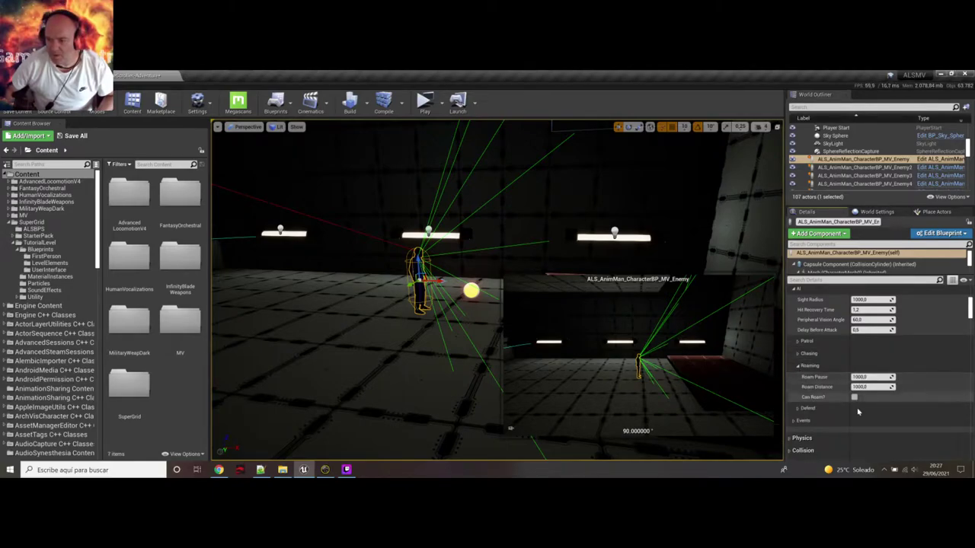
pyautogui.click(798, 342)
pyautogui.click(798, 342)
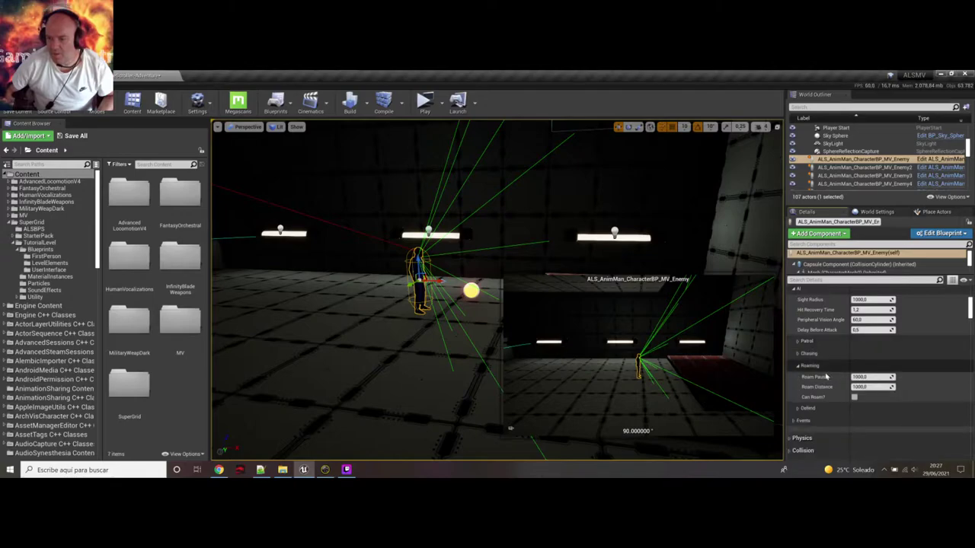
pyautogui.click(868, 387)
pyautogui.write('1000')
pyautogui.press('Return')
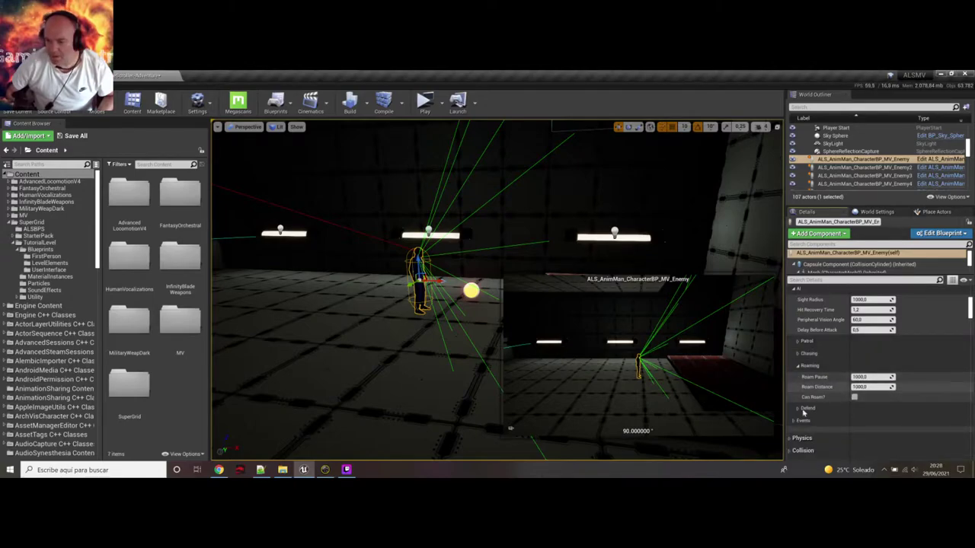
# Select Enemy6 in the dark corridor, compare its Roaming settings, and expand its Defend group in their place.
pyautogui.moveTo(487, 320); pyautogui.dragTo(670, 305, button='right')
pyautogui.moveTo(377, 346); pyautogui.dragTo(369, 342, button='right')
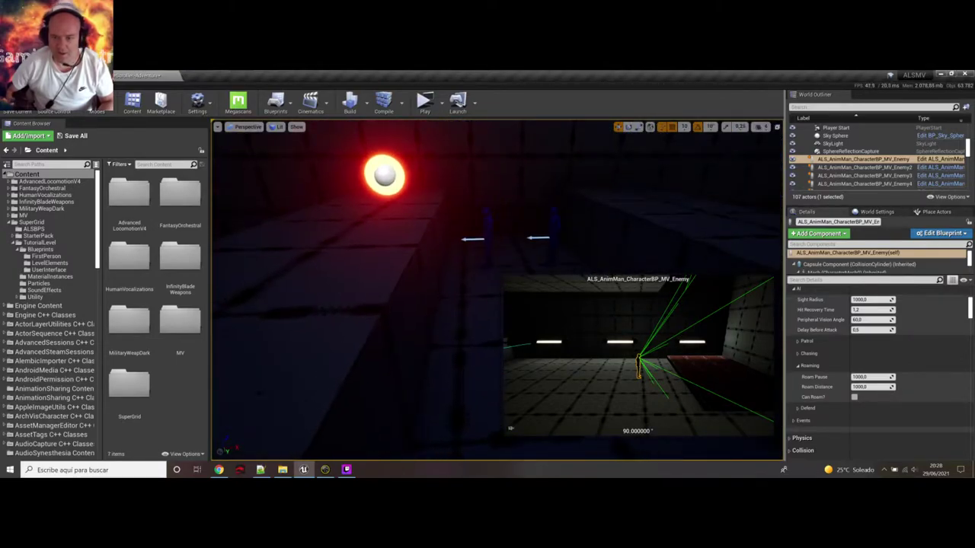
pyautogui.click(556, 231)
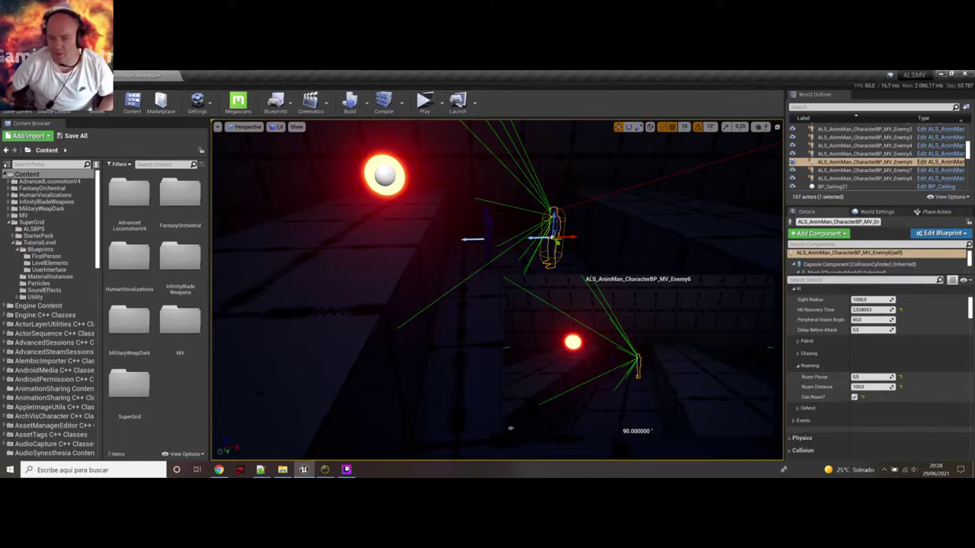
pyautogui.click(798, 366)
pyautogui.click(798, 379)
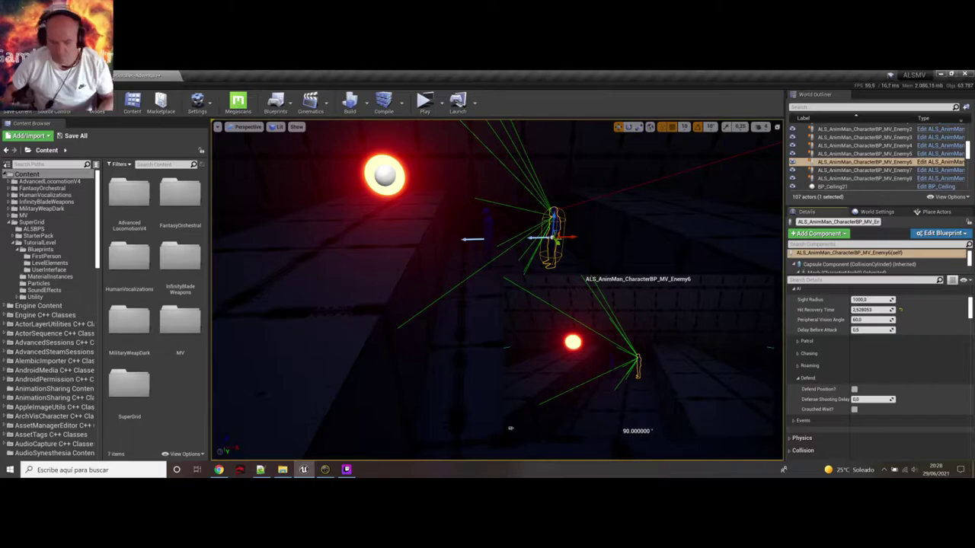
# Select Enemy8 between the low walls of the dark room and inspect its Patrol and Defend settings.
pyautogui.moveTo(457, 304); pyautogui.dragTo(586, 331, button='right')
pyautogui.moveTo(510, 428); pyautogui.dragTo(470, 387, button='right')
pyautogui.click(510, 427)
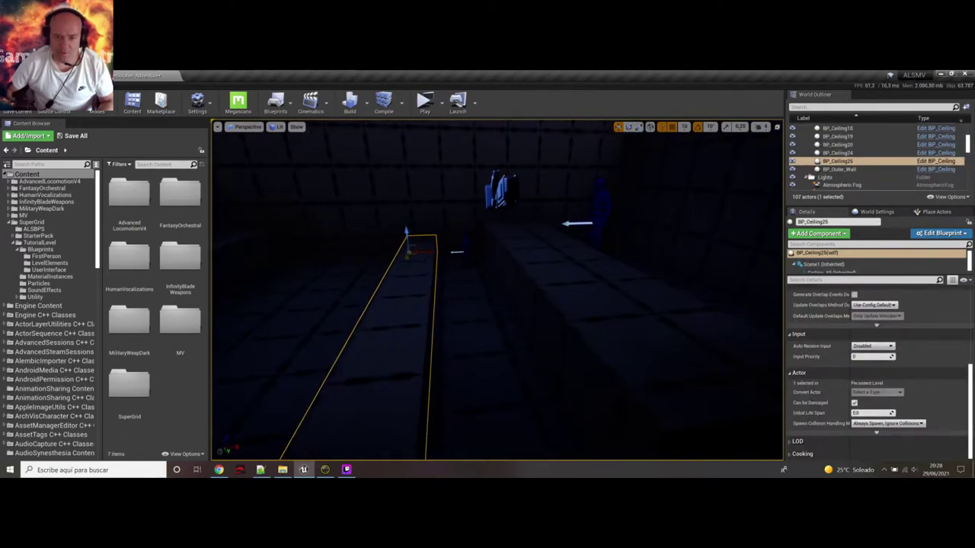
pyautogui.click(464, 247)
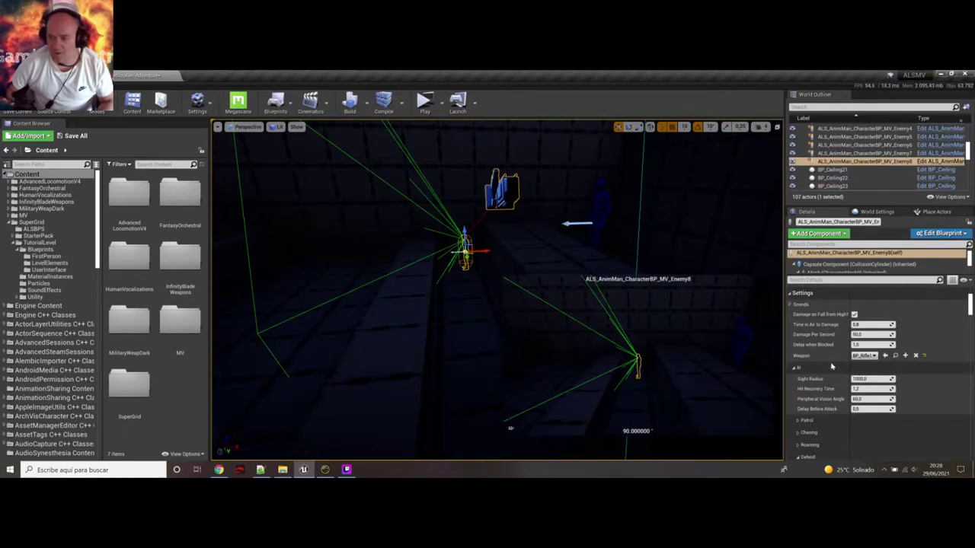
pyautogui.click(800, 420)
pyautogui.scroll(-3, 801, 381)
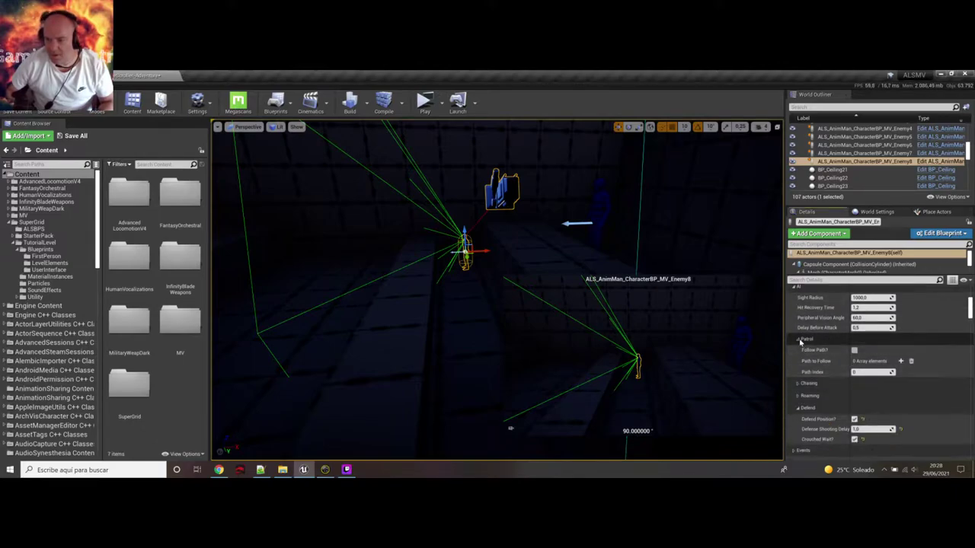
# Check Enemy8's Chasing, Roaming and Defend settings, and collapse its whole AI group.
pyautogui.click(798, 340)
pyautogui.click(797, 352)
pyautogui.click(798, 351)
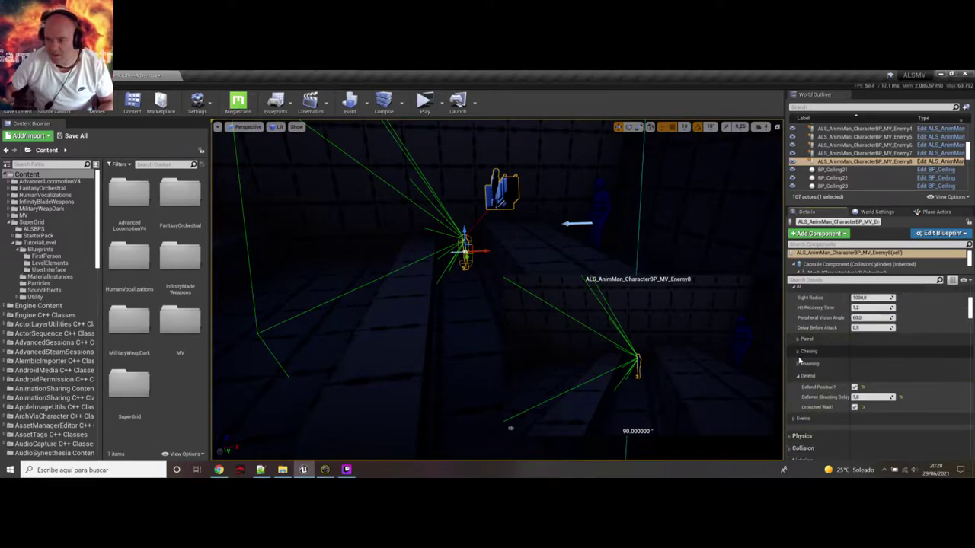
pyautogui.click(798, 364)
pyautogui.click(798, 364)
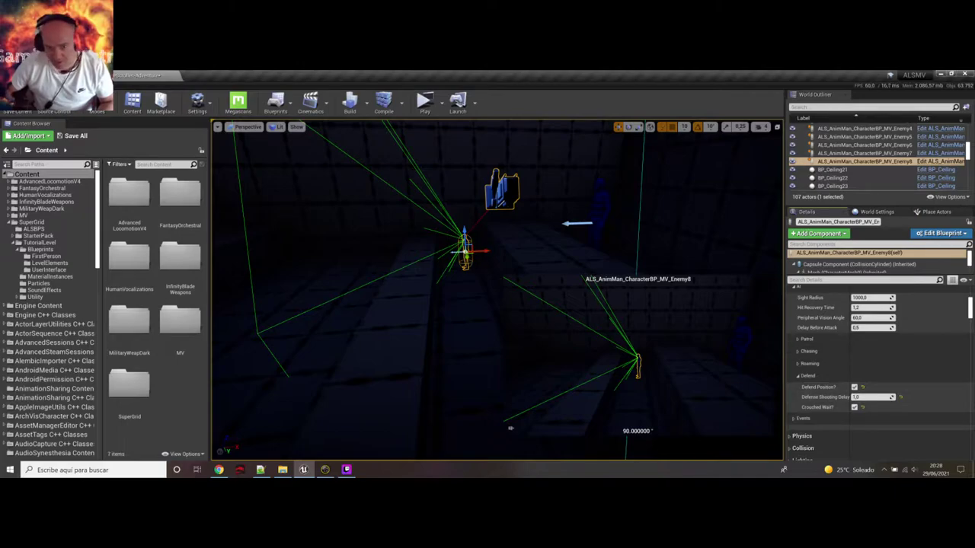
pyautogui.moveTo(465, 289); pyautogui.dragTo(525, 297, button='right')
pyautogui.moveTo(510, 427); pyautogui.dragTo(511, 428, button='right')
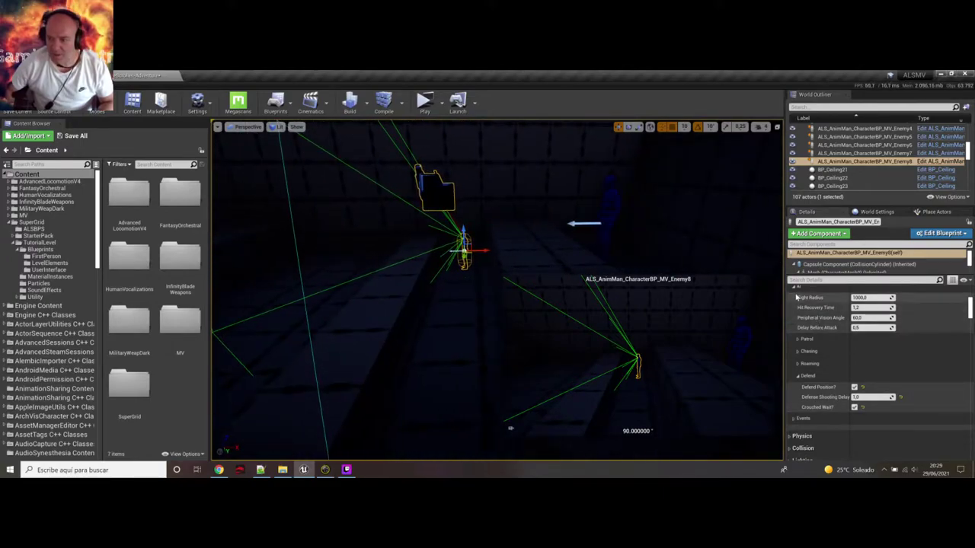
pyautogui.click(794, 287)
# Select Enemy6 near the red light and expand its first Events entry to inspect the Event Trigger.
pyautogui.moveTo(510, 428); pyautogui.dragTo(510, 428, button='right')
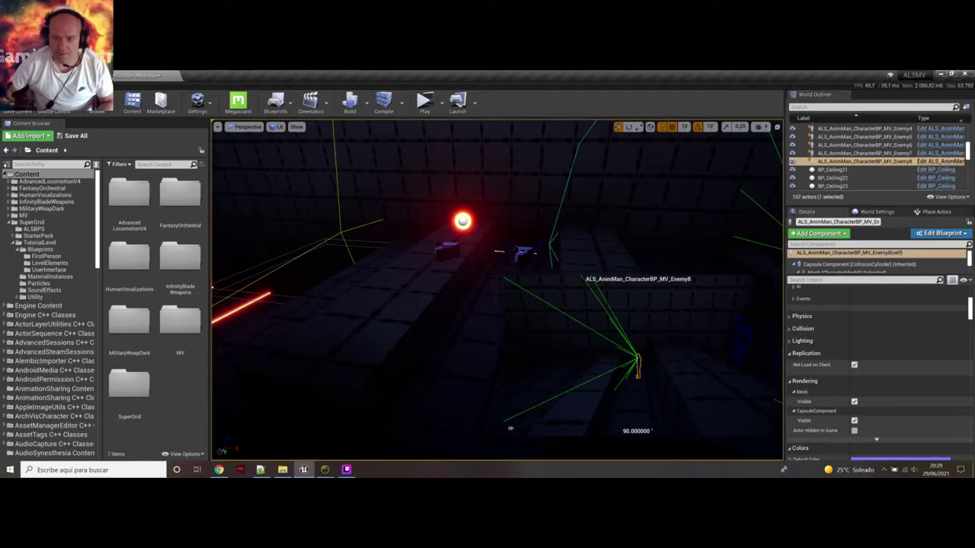
pyautogui.click(523, 252)
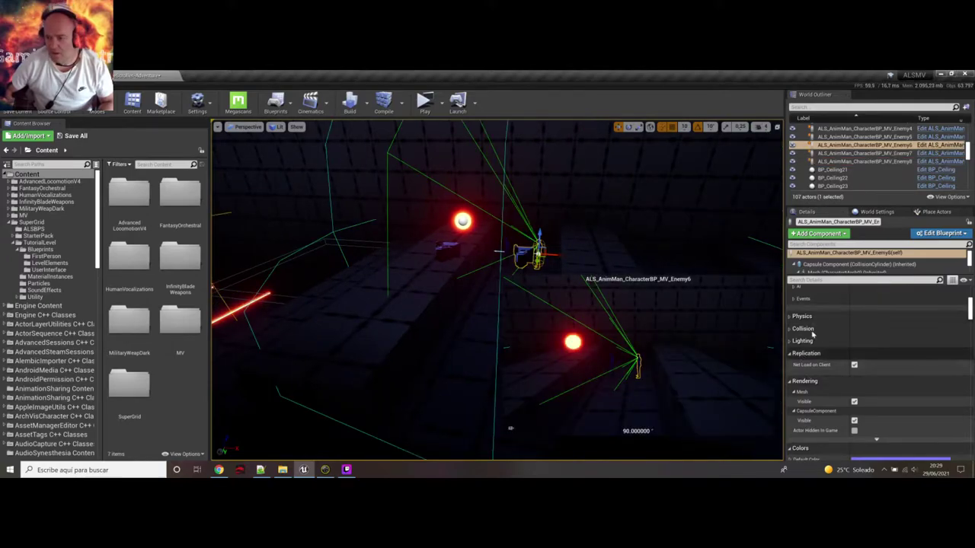
pyautogui.scroll(3, 814, 343)
pyautogui.click(794, 354)
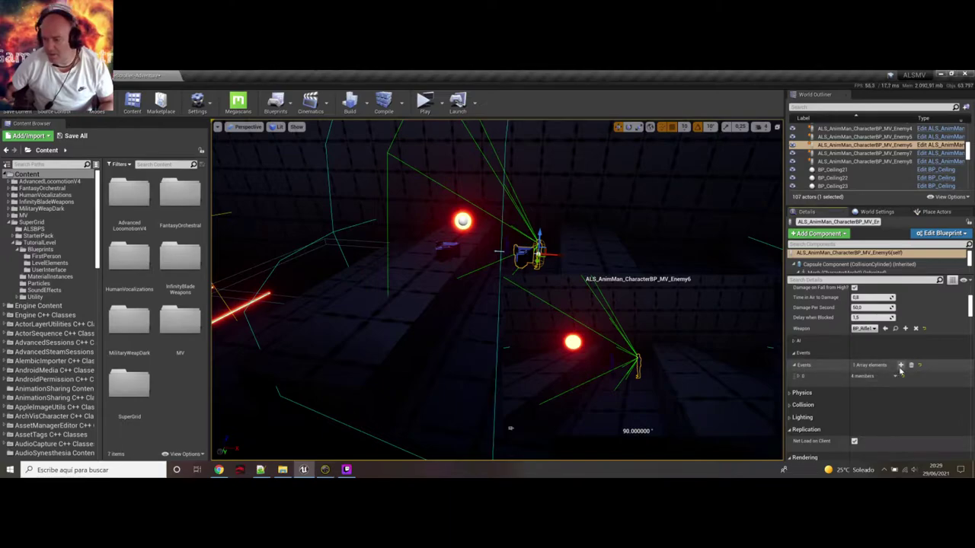
pyautogui.click(799, 377)
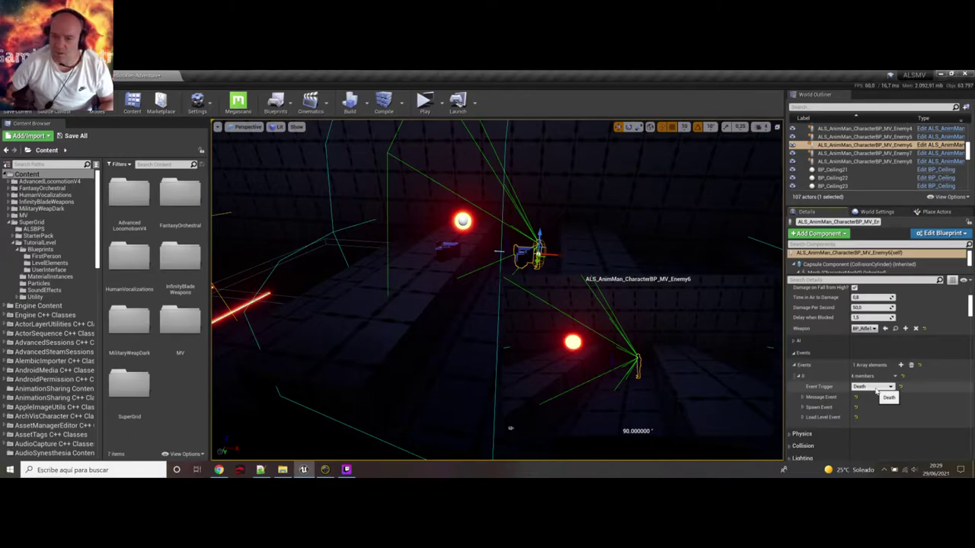
# Expand the Message Event of Enemy6's death event and review its delay, text and visible time fields.
pyautogui.moveTo(472, 328); pyautogui.dragTo(522, 306, button='right')
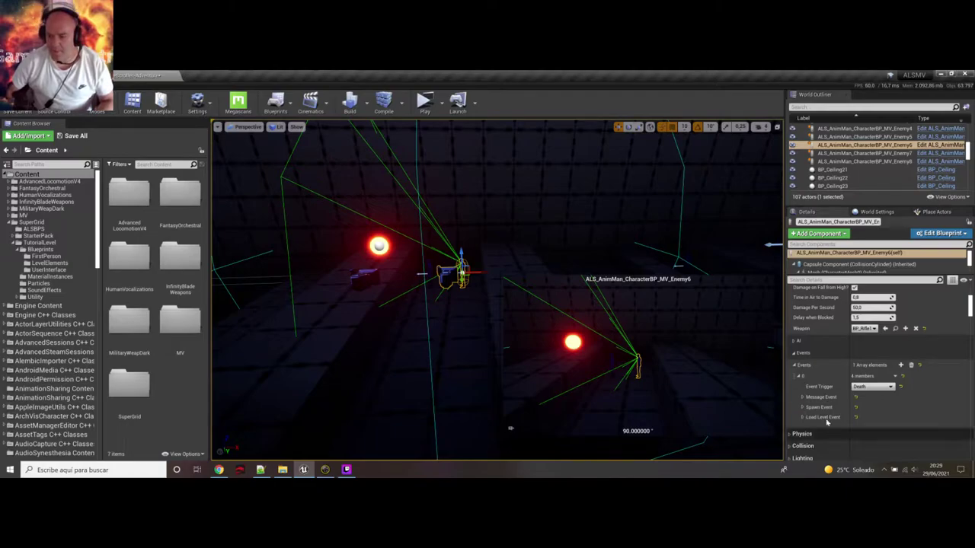
pyautogui.click(802, 398)
pyautogui.scroll(-3, 807, 396)
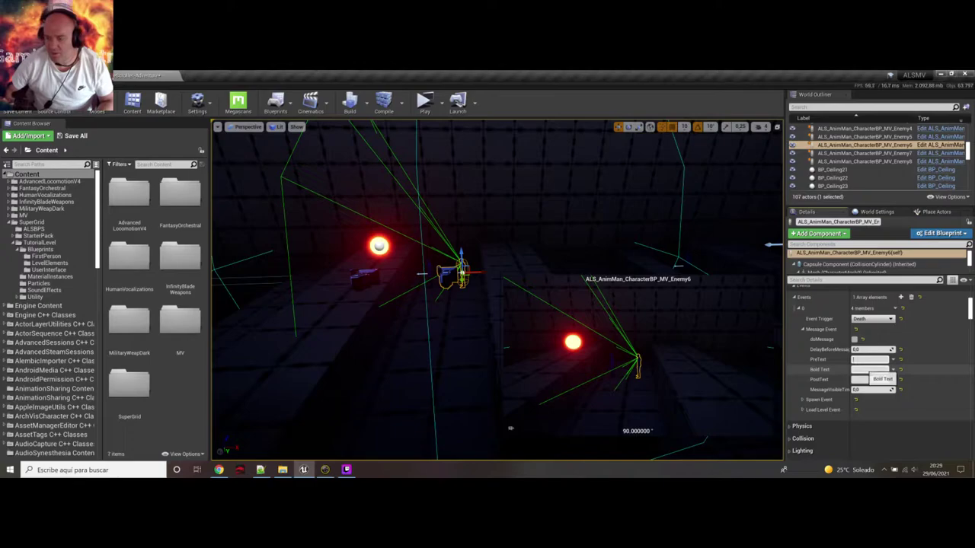
pyautogui.click(868, 359)
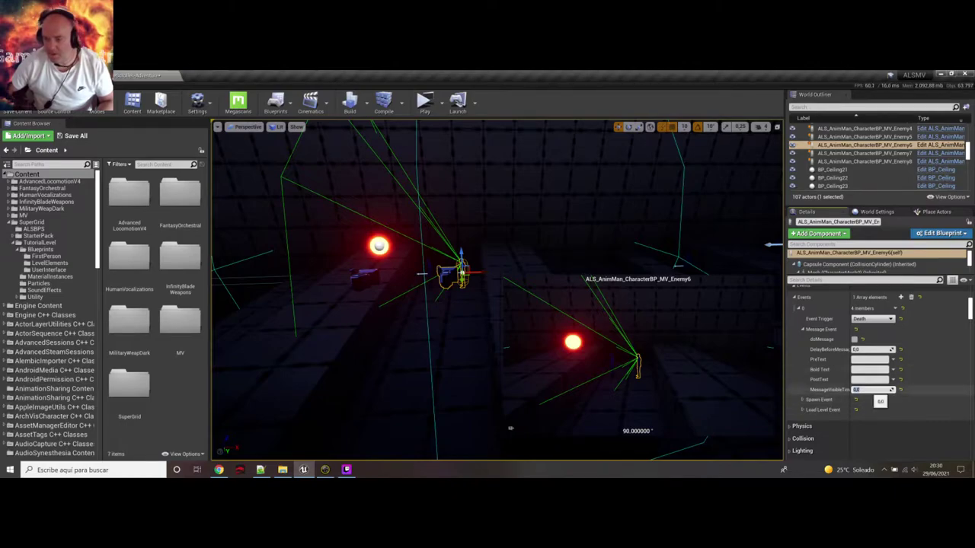
# Replace the open Message Event group with Spawn Event and examine its actor, Transform and PlayerPosition settings.
pyautogui.click(802, 329)
pyautogui.click(802, 339)
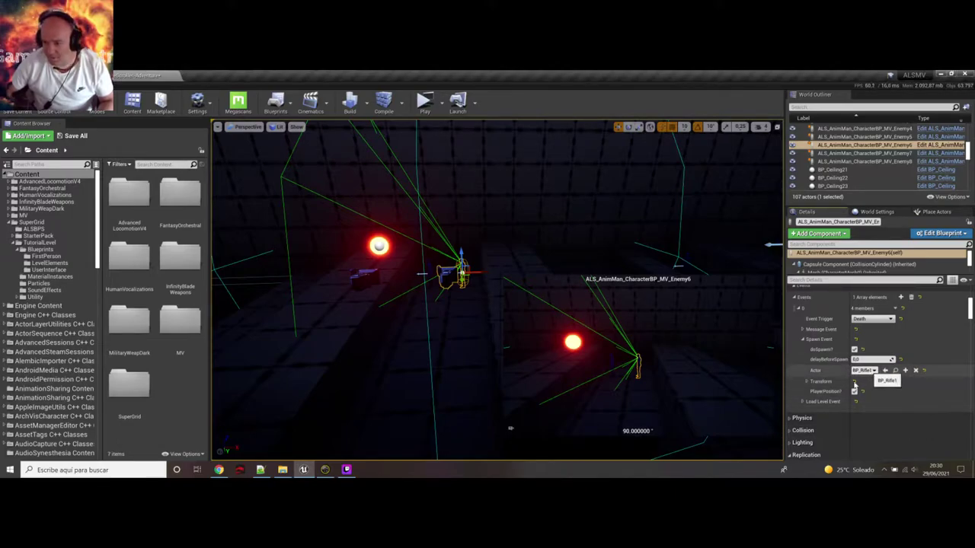
pyautogui.click(807, 381)
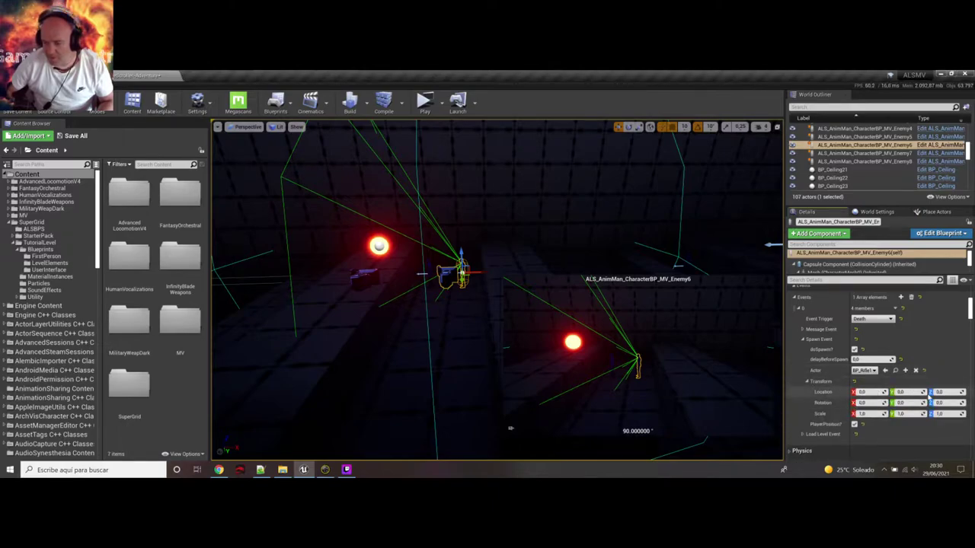
pyautogui.click(808, 382)
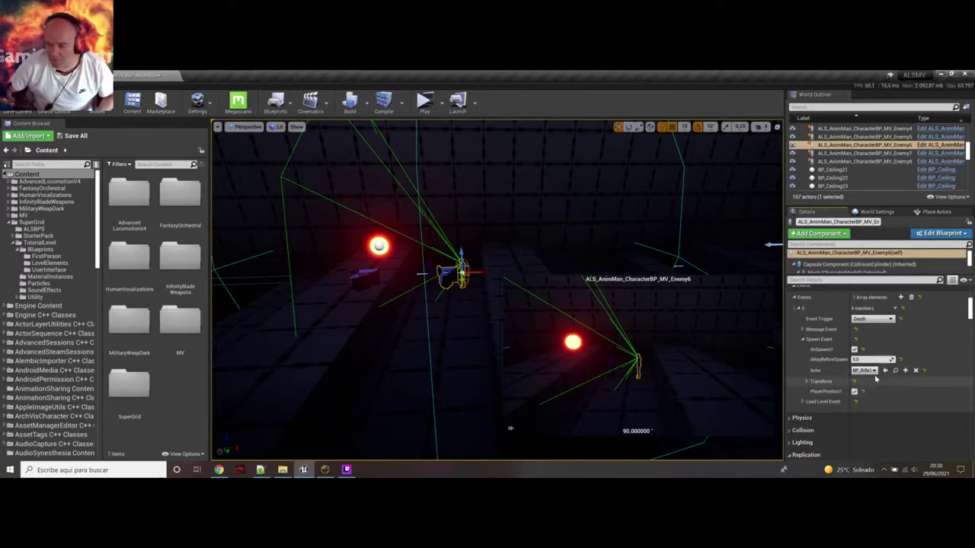
pyautogui.click(806, 382)
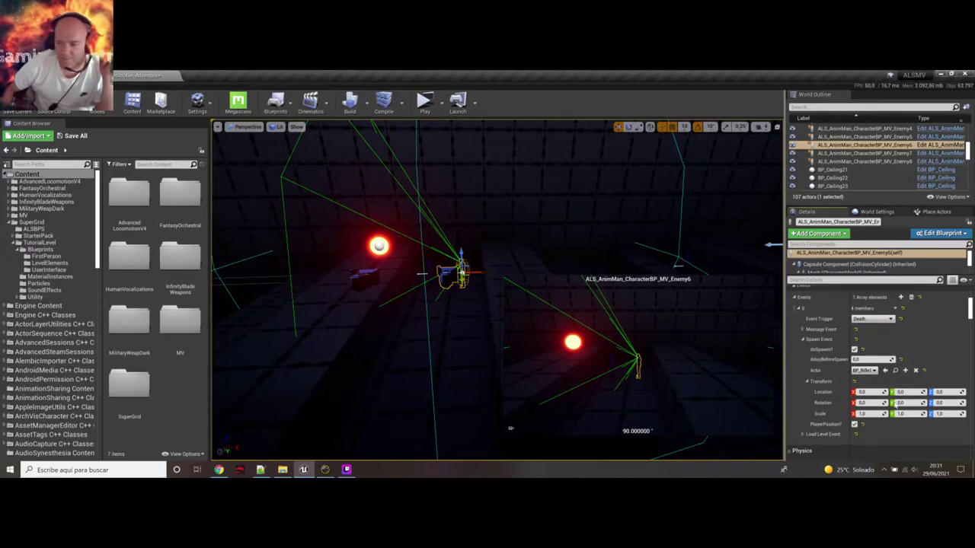
pyautogui.click(808, 382)
# Expand Enemy6's Load Level Event and compare it with the Load Level Event settings of Enemy7.
pyautogui.click(801, 402)
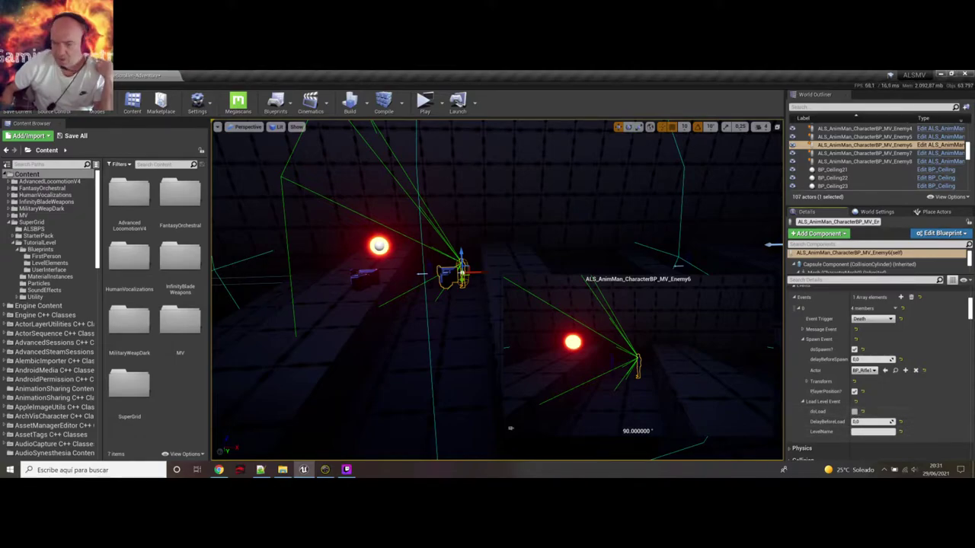
pyautogui.moveTo(488, 290); pyautogui.dragTo(617, 286, button='right')
pyautogui.moveTo(510, 428); pyautogui.dragTo(510, 428, button='right')
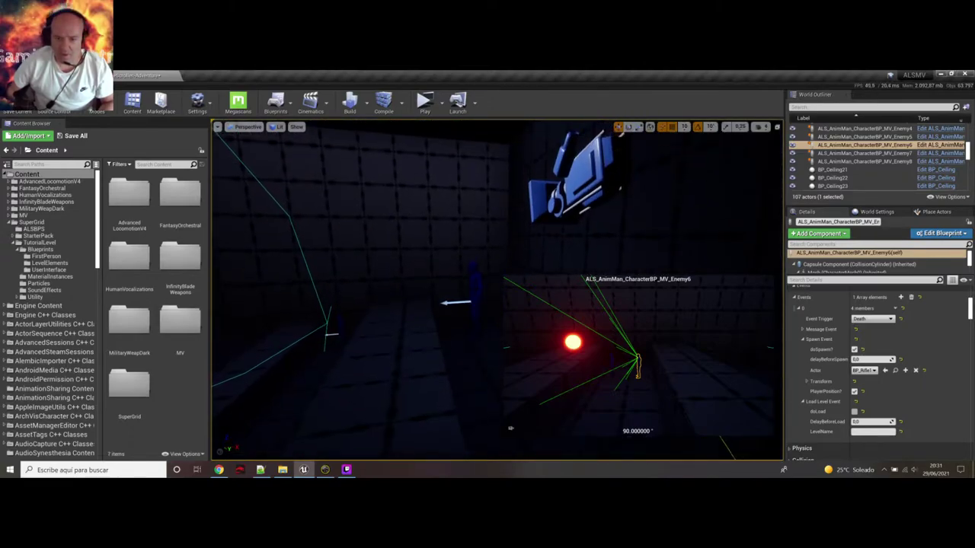
pyautogui.click(474, 300)
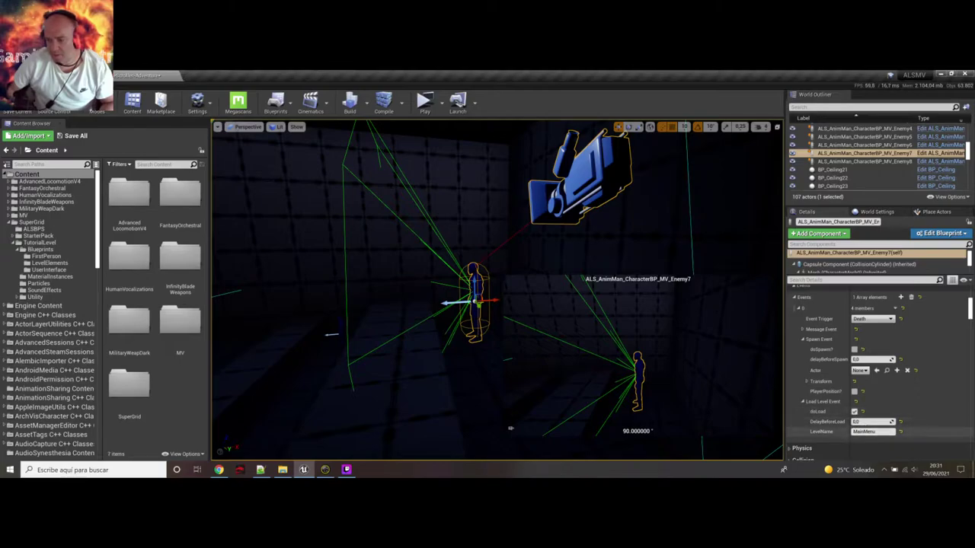
pyautogui.moveTo(472, 305); pyautogui.dragTo(342, 308, button='right')
pyautogui.moveTo(510, 428); pyautogui.dragTo(510, 428, button='right')
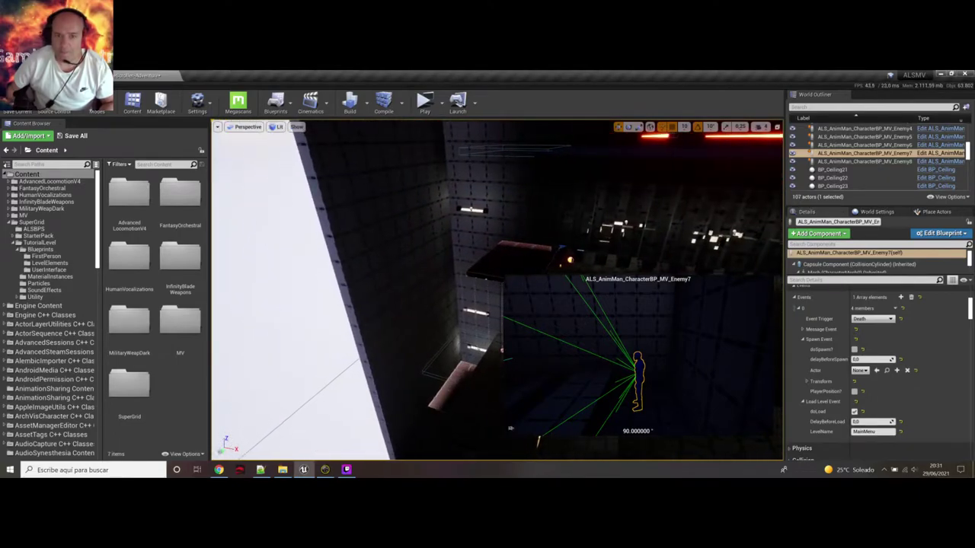
# Launch the level preview and run the character up the stairs to the yellow grid door.
pyautogui.click(425, 105)
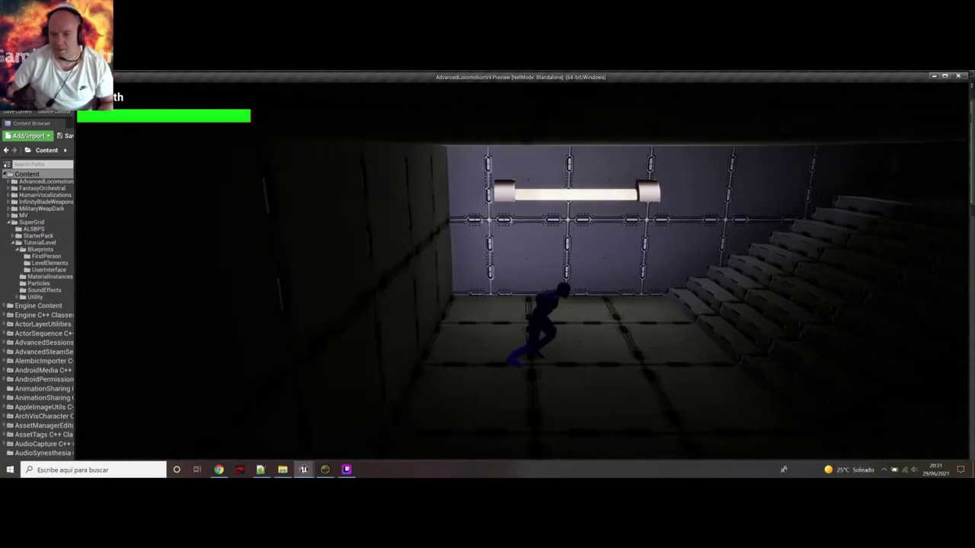
pyautogui.press('d')
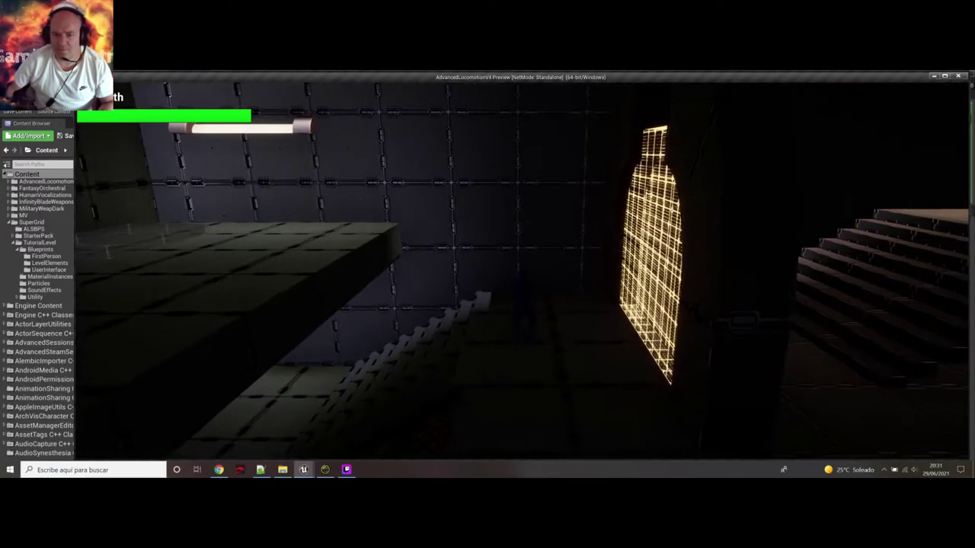
pyautogui.press('d')
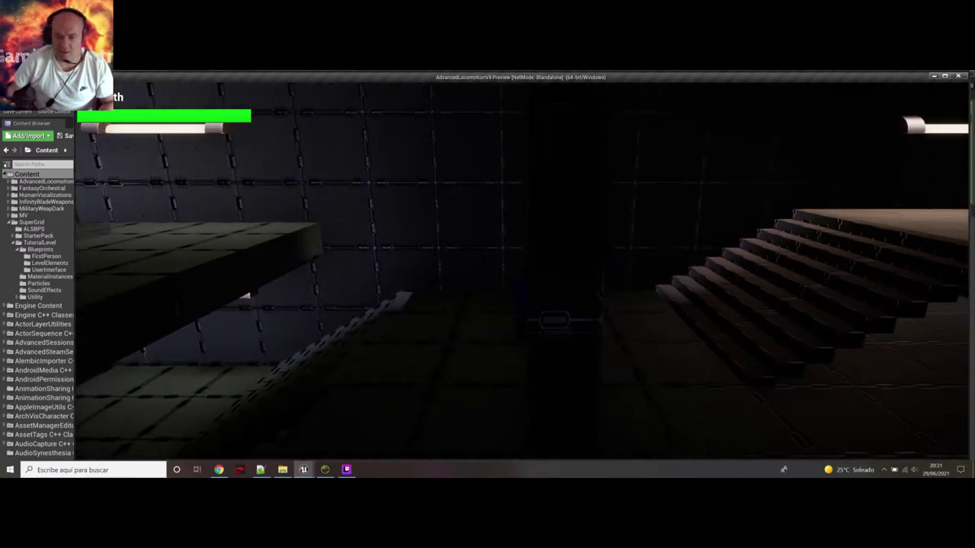
# Jump back across to the platform with the transparent trigger and run onto it to open the yellow grid door.
pyautogui.press('a')
pyautogui.press('d')
pyautogui.press('a')
pyautogui.press('space')
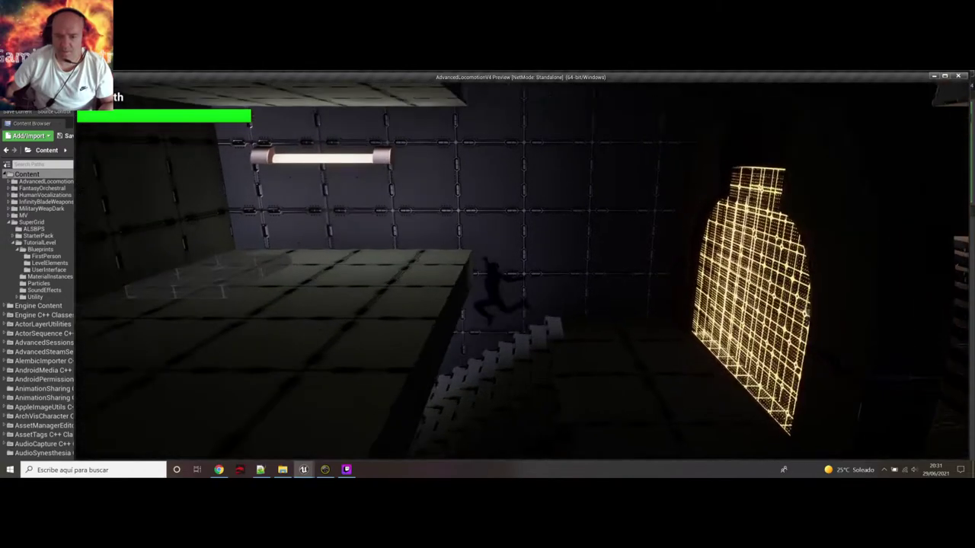
pyautogui.press('a')
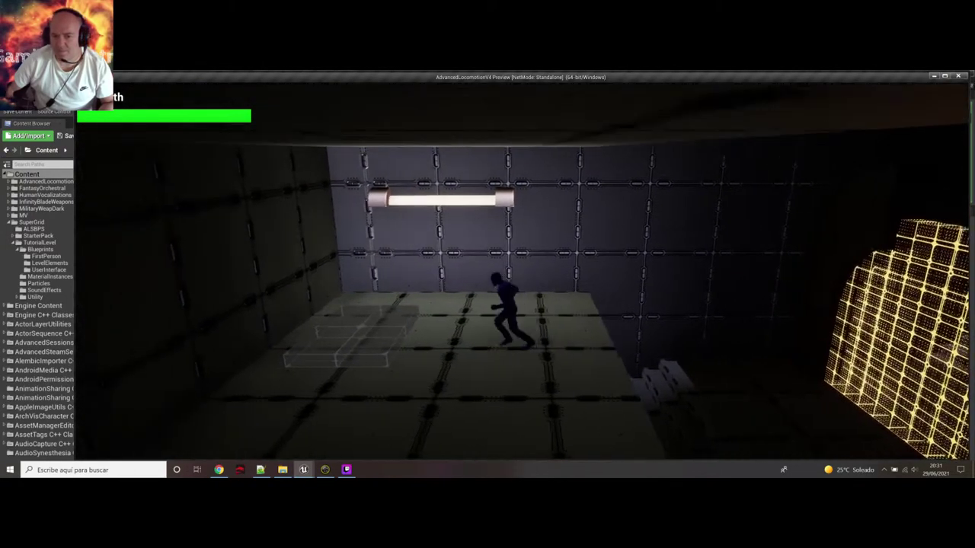
# Take the character through the opened doorway, up the far stairs and onto the ledge before the red lasers.
pyautogui.press('d')
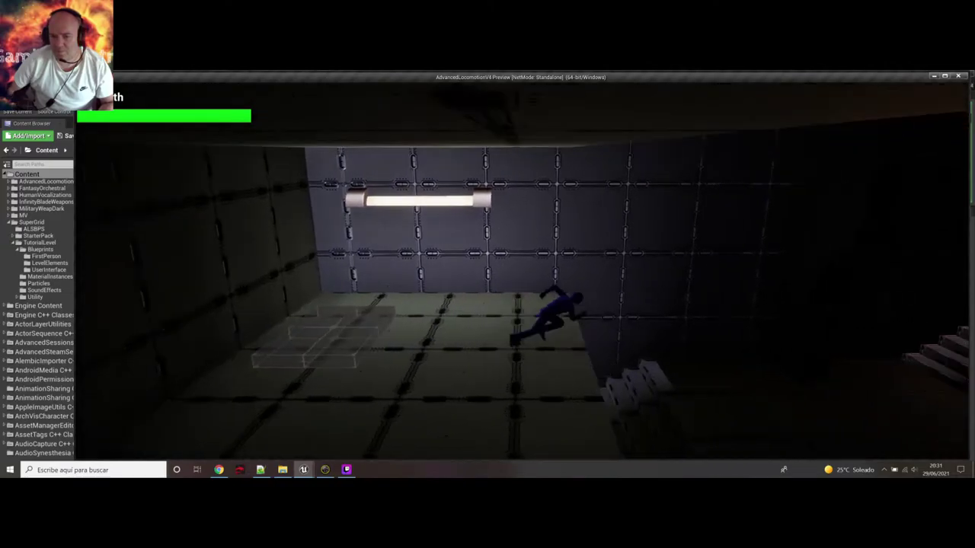
pyautogui.press('d')
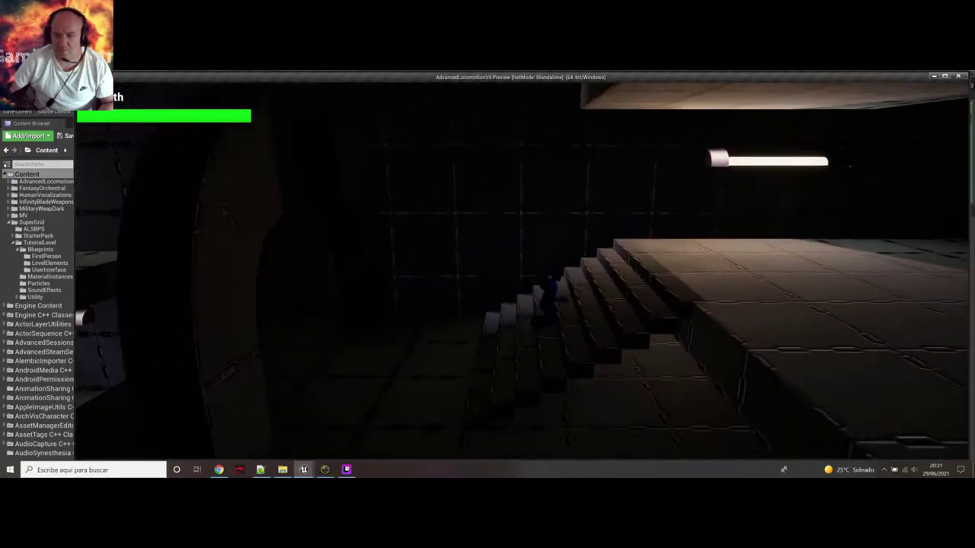
pyautogui.press('w')
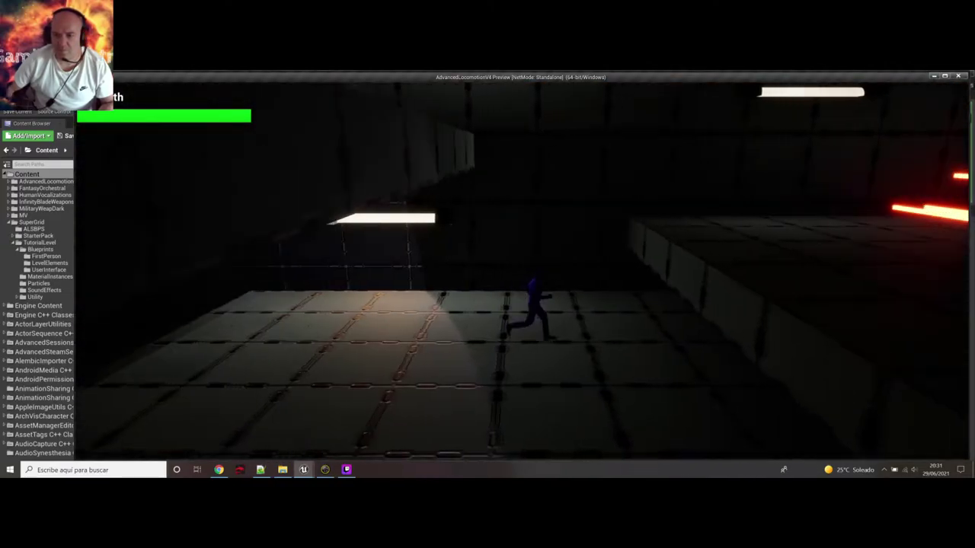
pyautogui.press('d')
pyautogui.press('space')
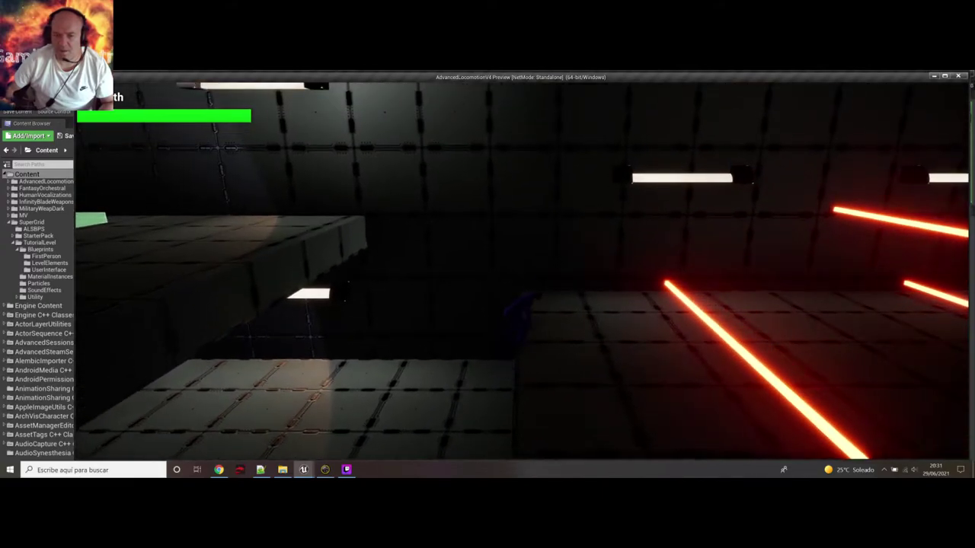
# Climb onto the opposite platform and stand on the green trigger to test its card requirement.
pyautogui.press('w')
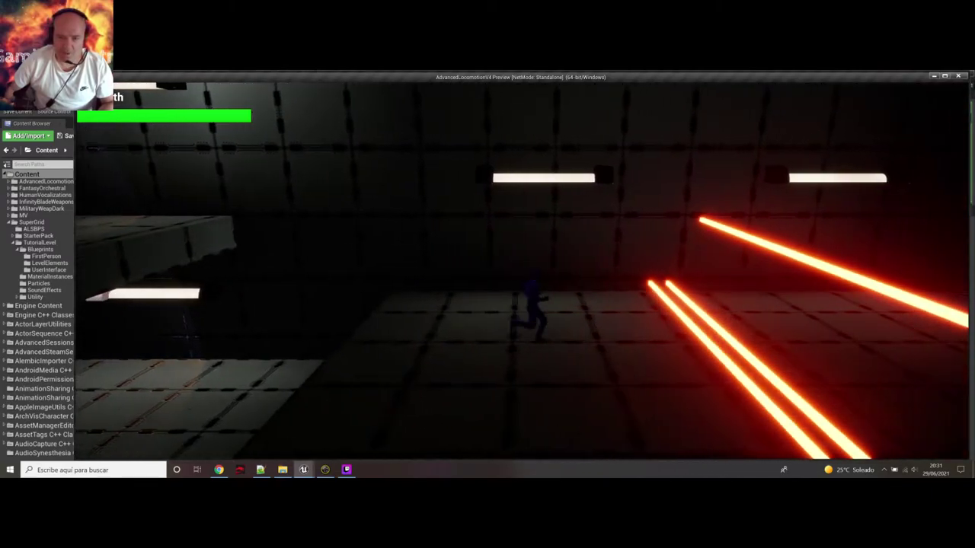
pyautogui.press('w')
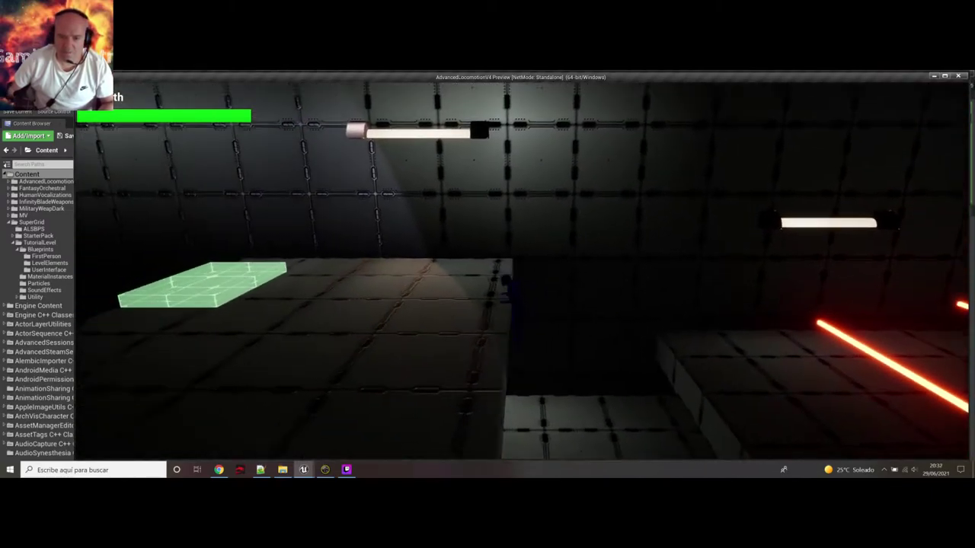
pyautogui.press('a')
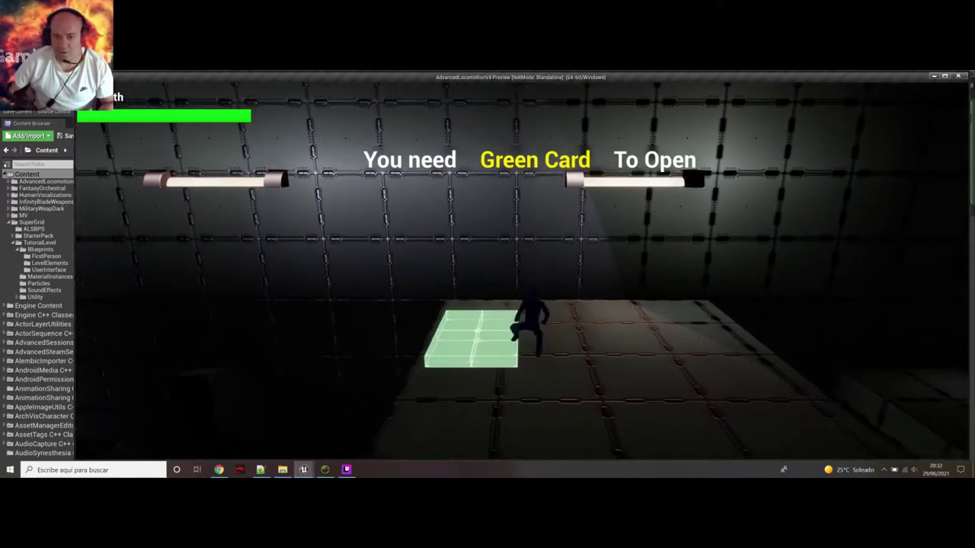
# Leave the green trigger, jump back to the laser platform and wait before the moving red beams.
pyautogui.press('d')
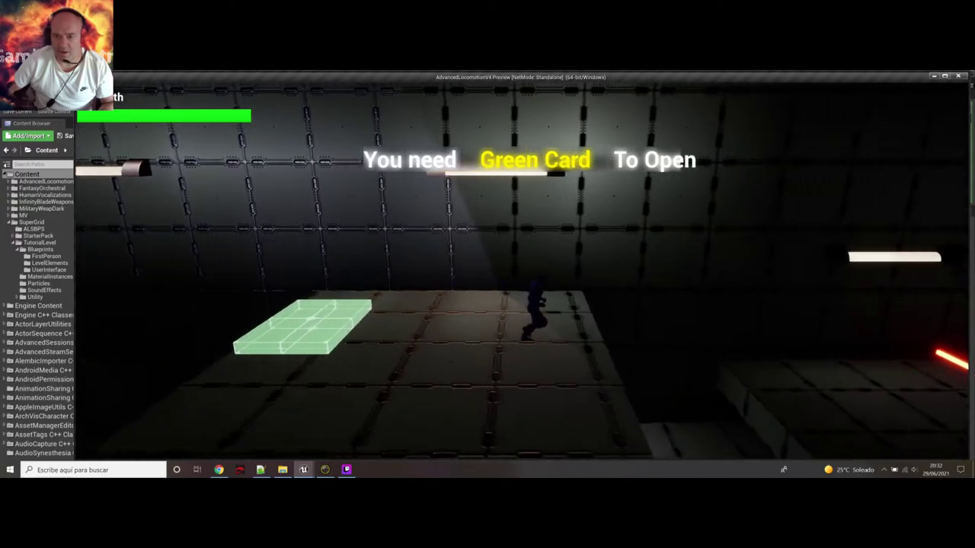
pyautogui.press('space')
pyautogui.press('d')
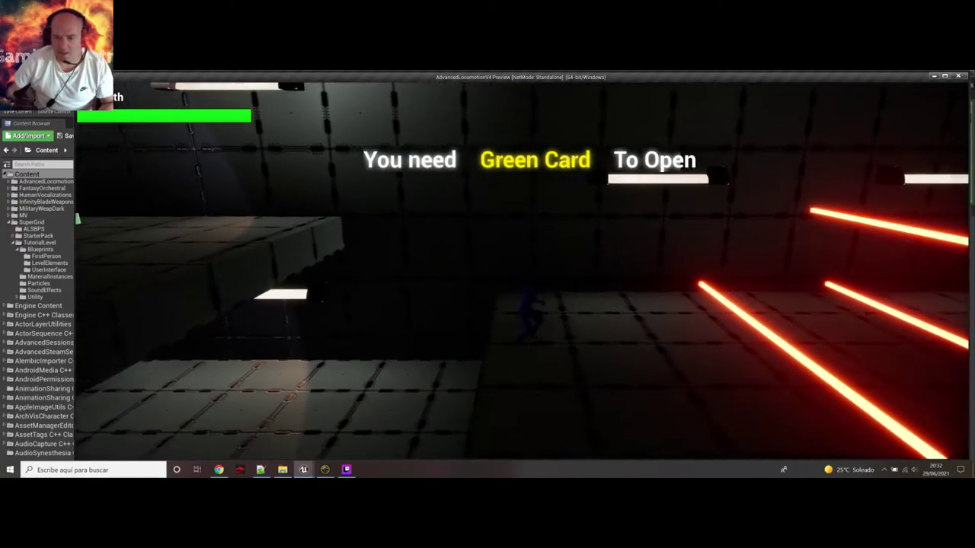
pyautogui.press('d')
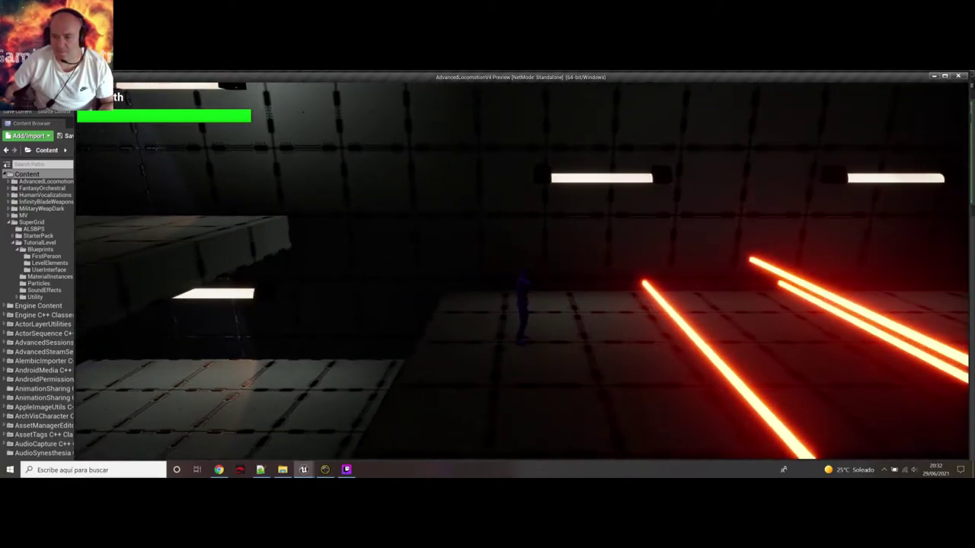
pyautogui.press('d')
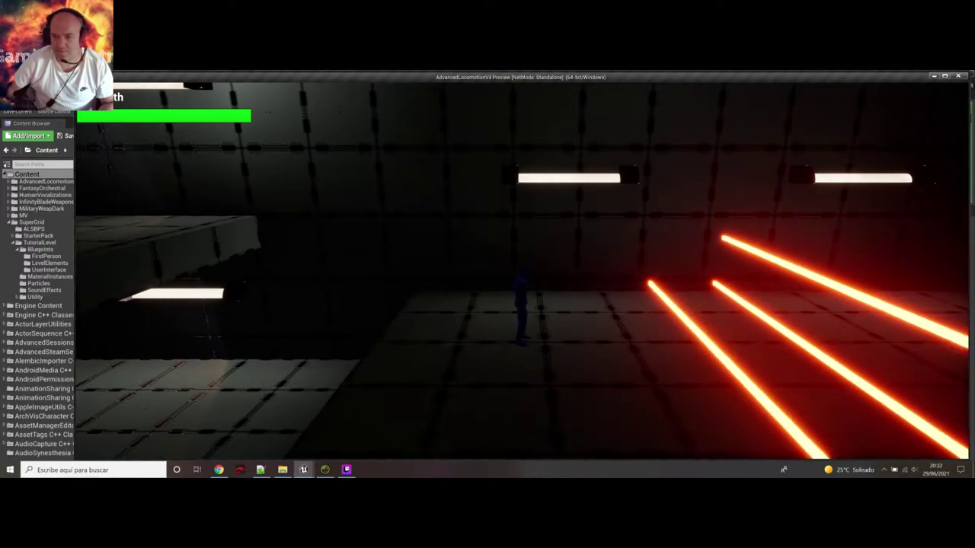
# Jump past the moving red lasers and collect the green card at the far end of the room.
pyautogui.press('d')
pyautogui.press('space')
pyautogui.press('d')
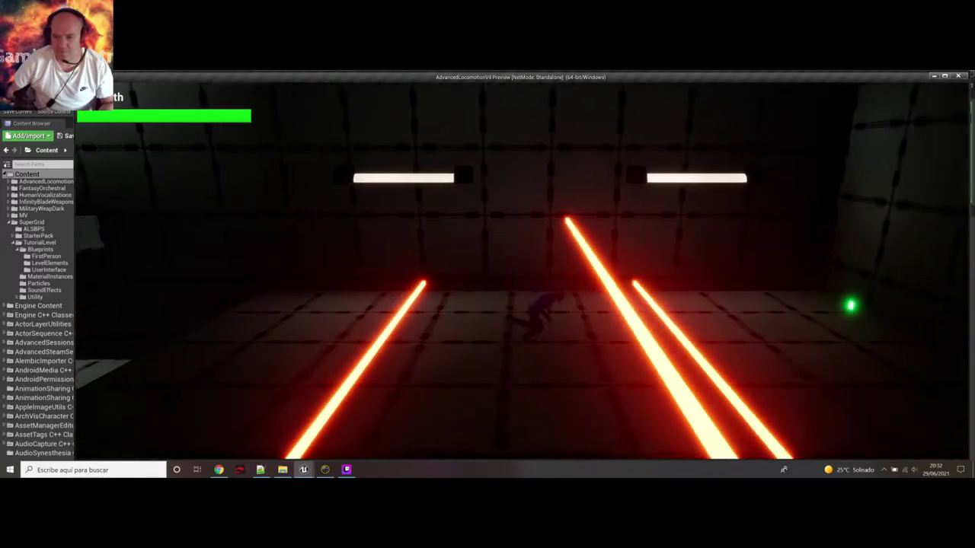
pyautogui.press('space')
pyautogui.press('d')
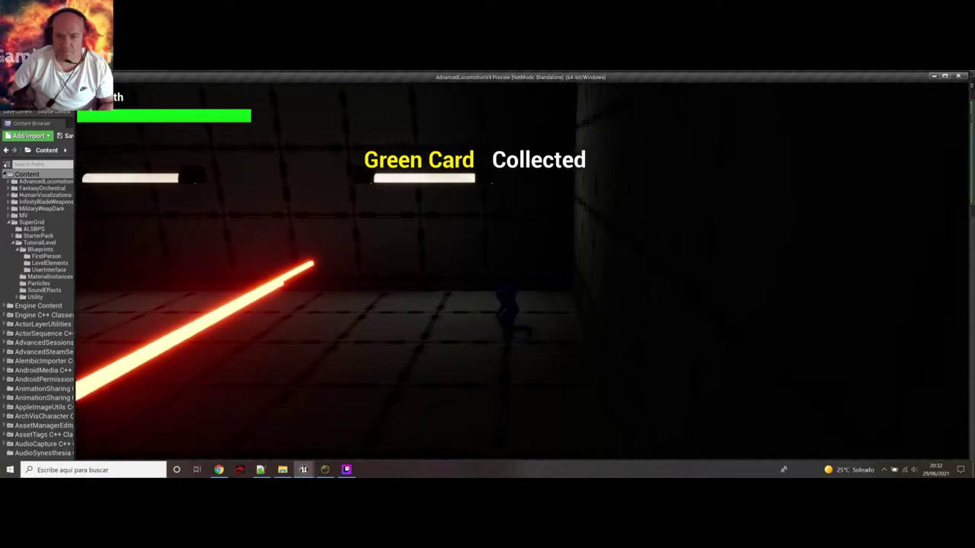
# Cross back over the moving lasers and climb onto the platform holding the green trigger.
pyautogui.press('a')
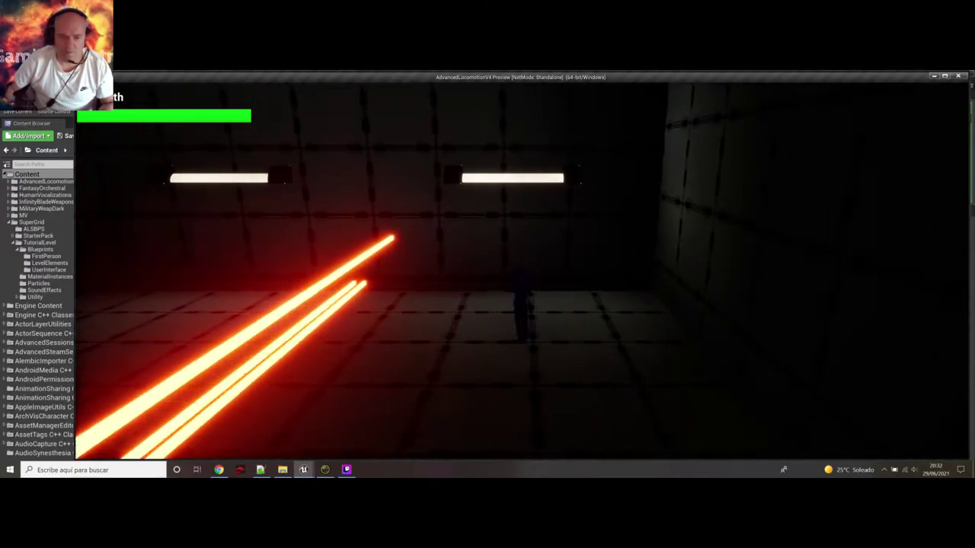
pyautogui.press('a')
pyautogui.press('space')
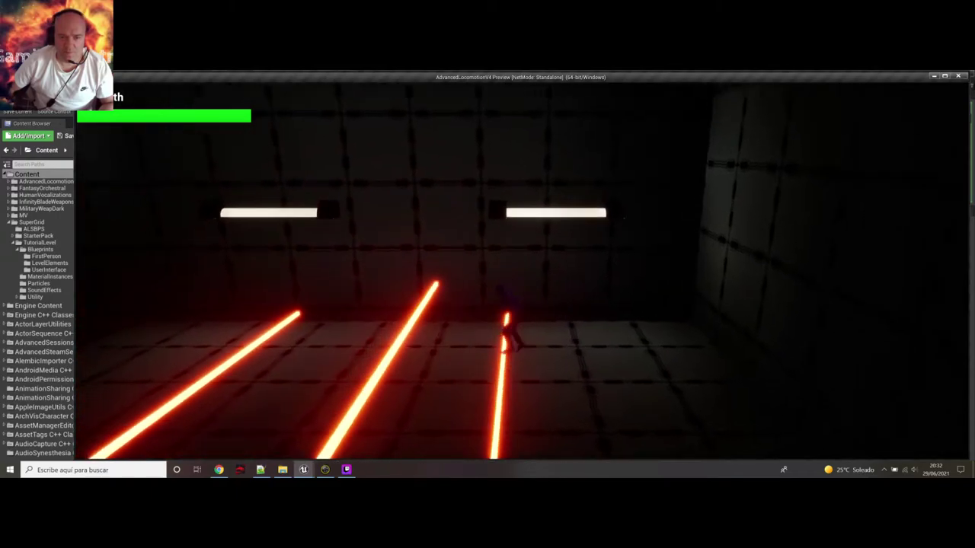
pyautogui.press('a')
pyautogui.press('space')
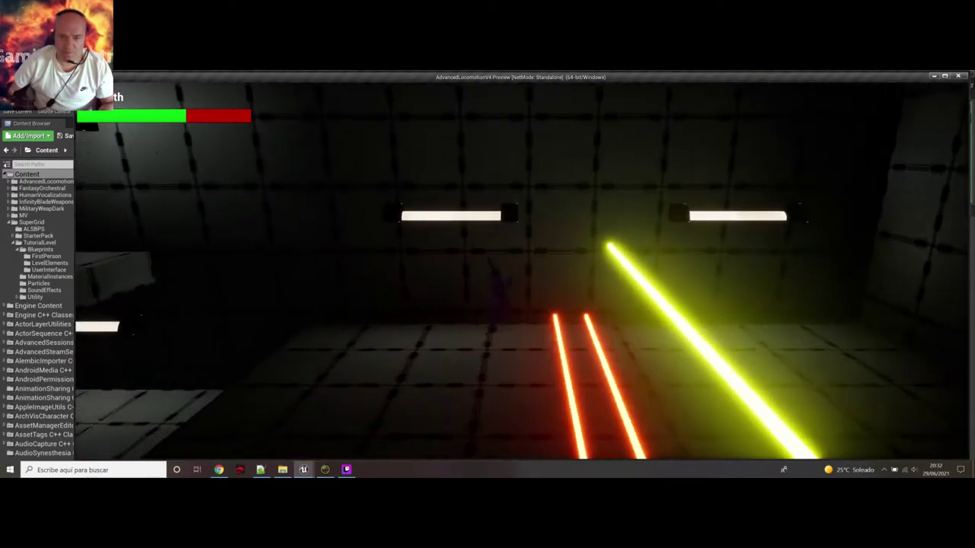
pyautogui.press('a')
pyautogui.press('space')
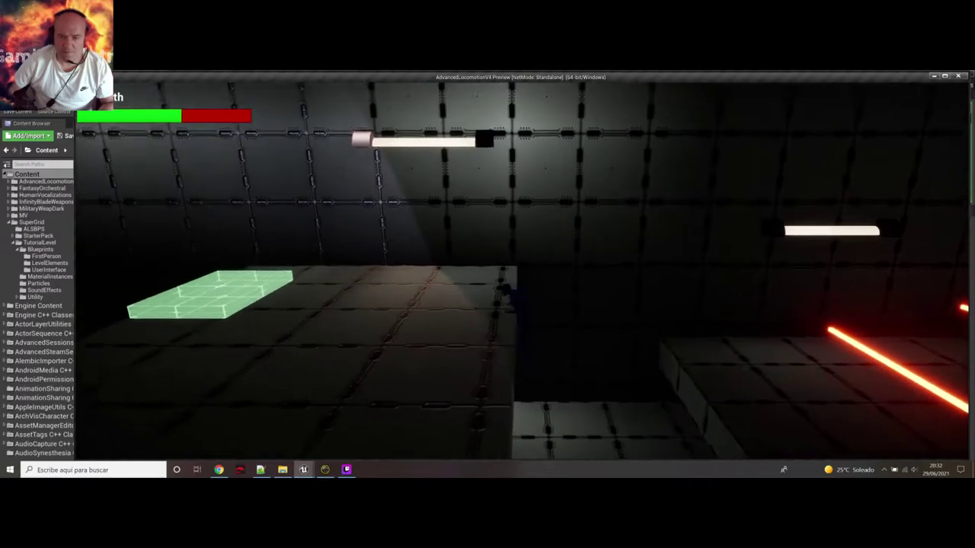
# Use the green card on the green trigger and cross through the round doorway onto the red elevator.
pyautogui.press('a')
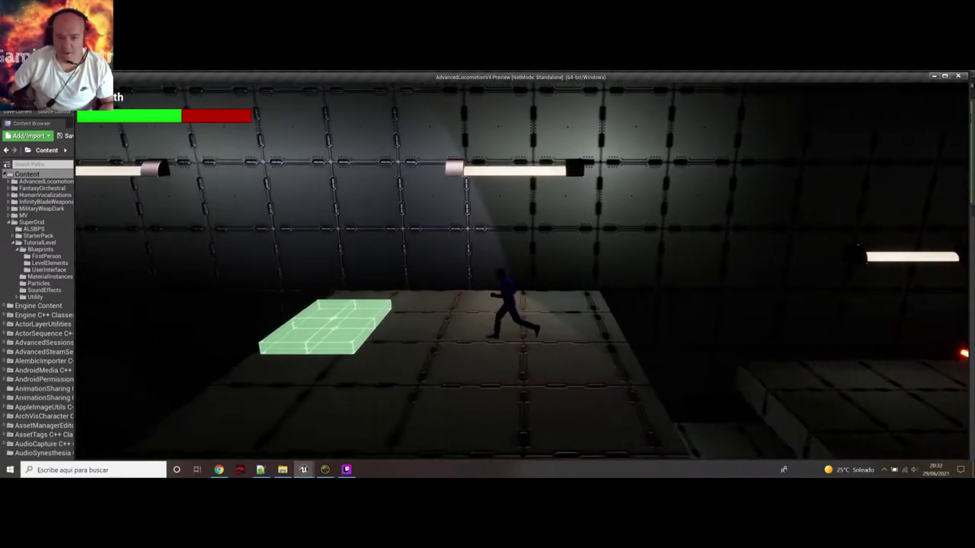
pyautogui.press('a')
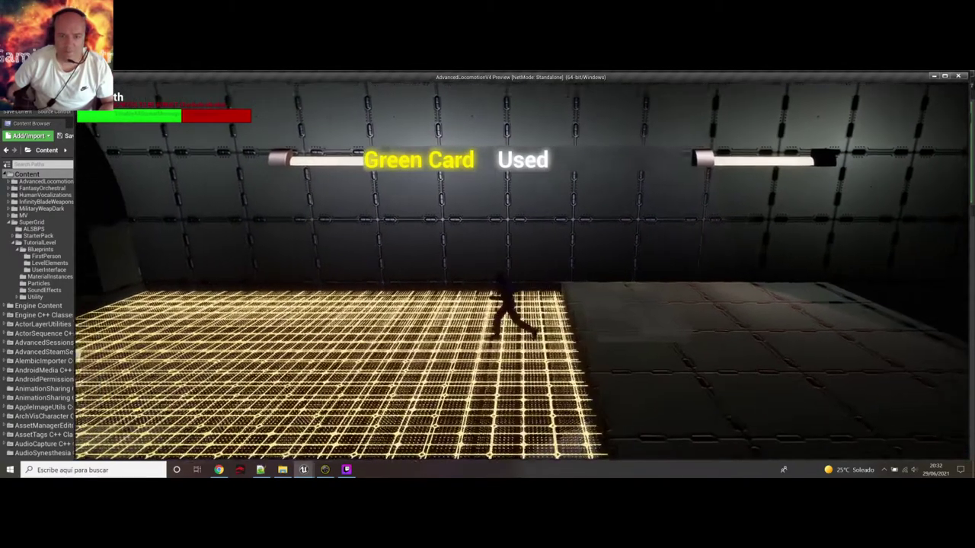
pyautogui.press('a')
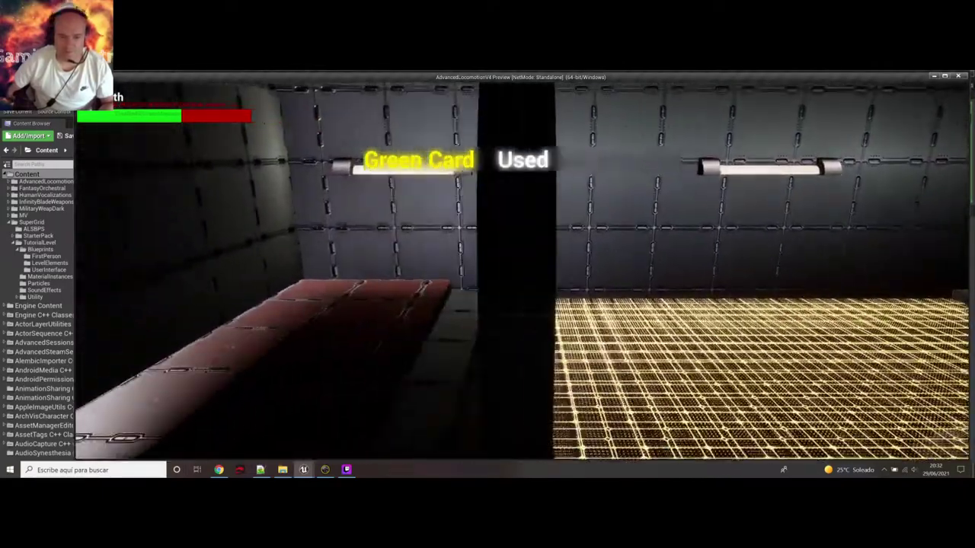
pyautogui.press('a')
pyautogui.press('space')
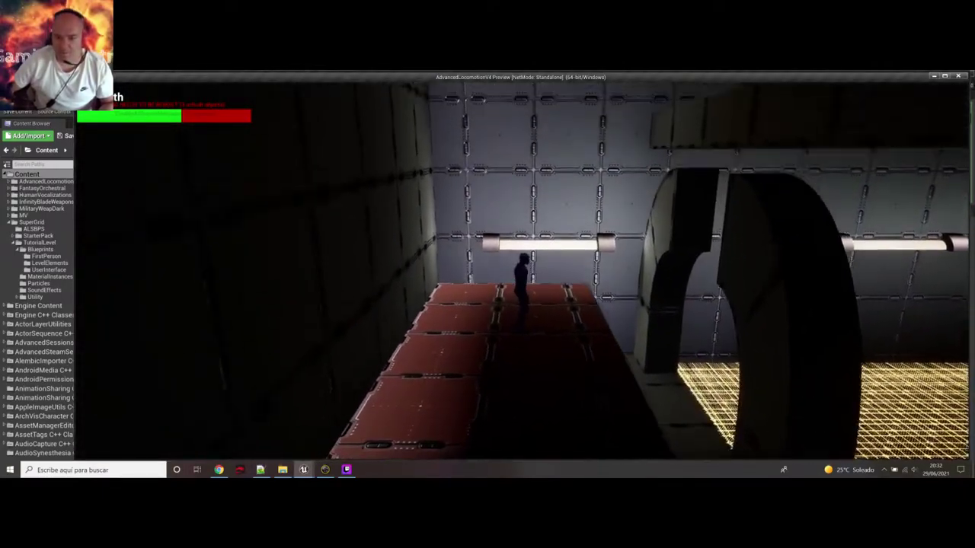
# Jump from the raised elevator to the upper platform and collect the first glowing orange pickup.
pyautogui.press('d')
pyautogui.press('space')
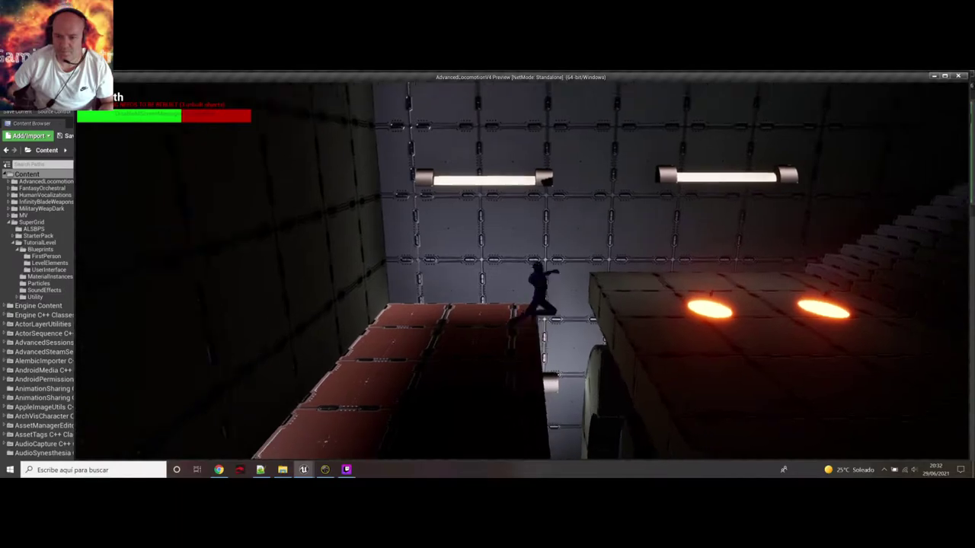
pyautogui.press('d')
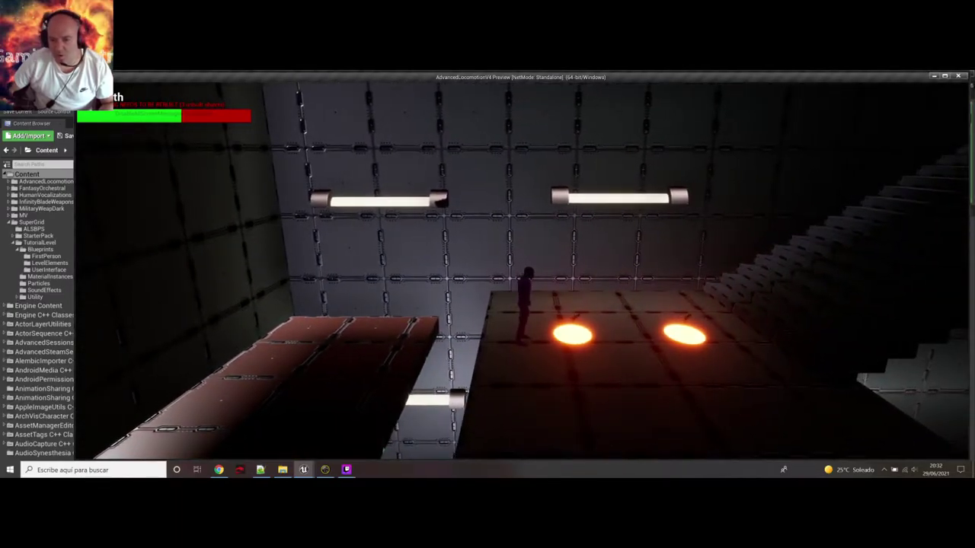
pyautogui.press('d')
pyautogui.press('a')
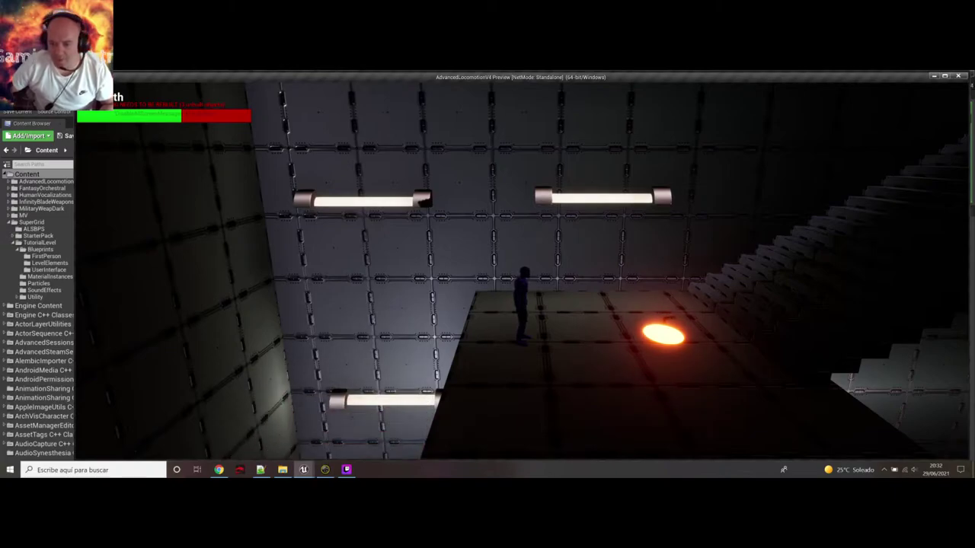
# Fire several test shots with the weapon, aiming ahead, toward the stairs and upward.
pyautogui.click(522, 270)
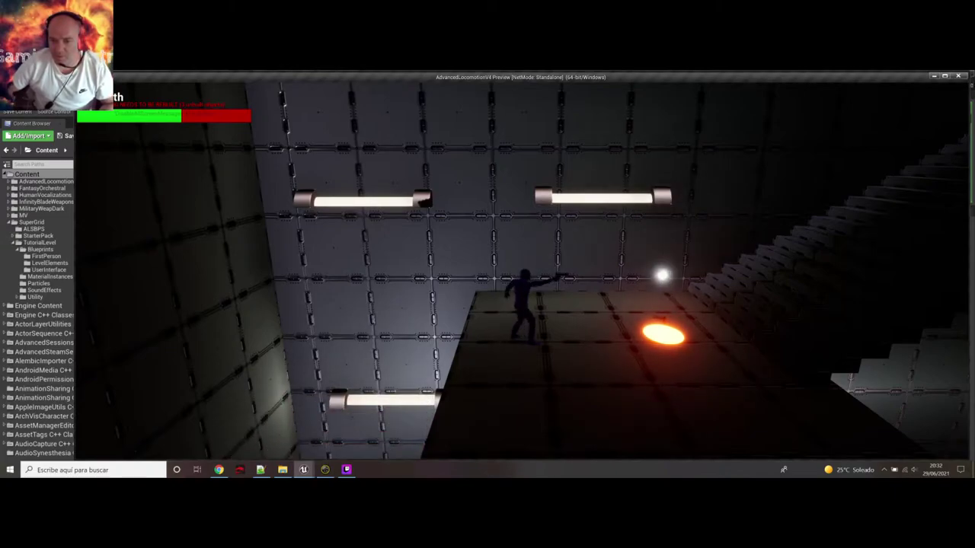
pyautogui.click(523, 270)
pyautogui.click(522, 270)
pyautogui.click(522, 270)
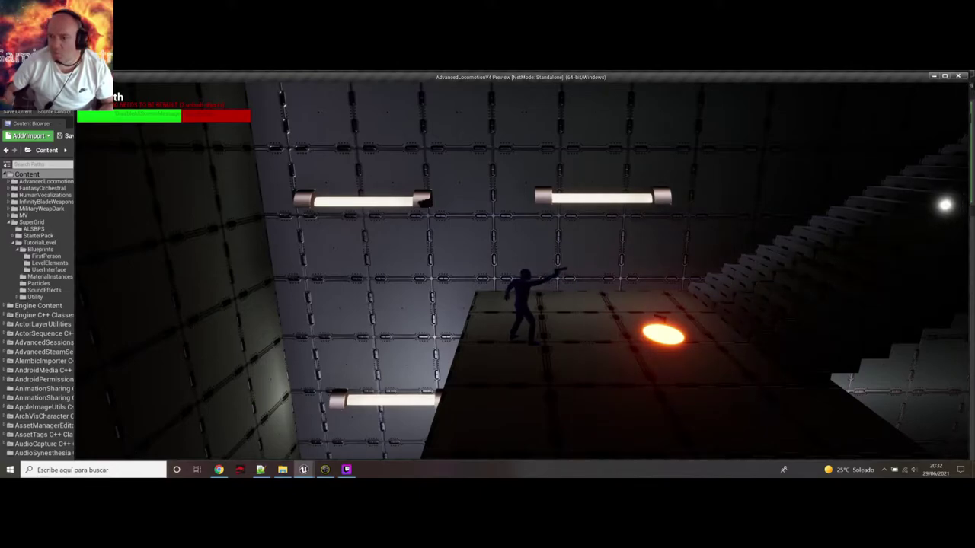
pyautogui.click(523, 270)
pyautogui.click(523, 270)
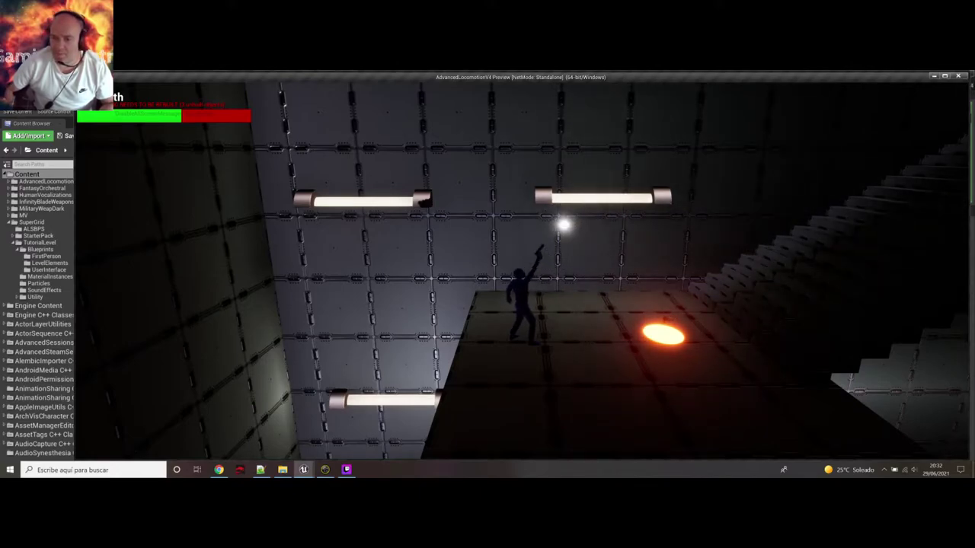
pyautogui.click(523, 270)
pyautogui.click(522, 270)
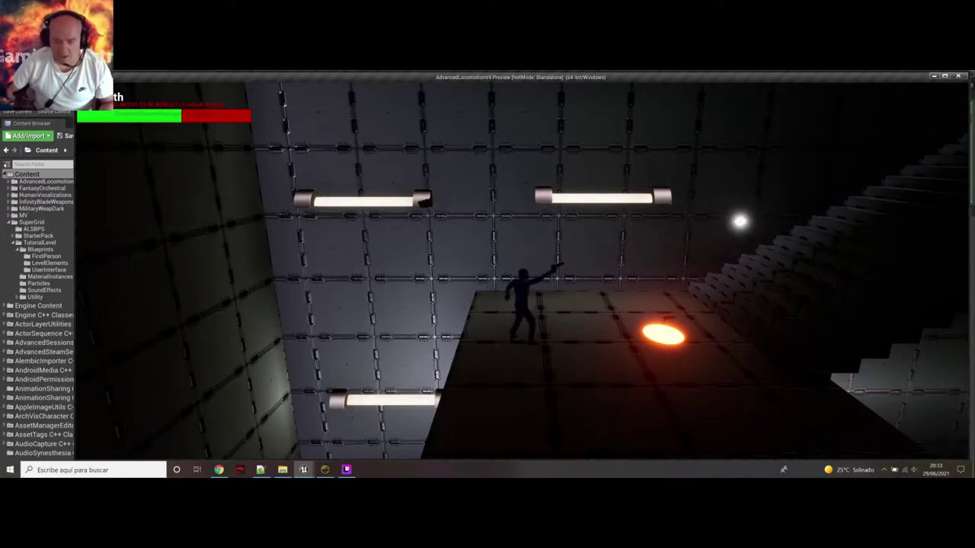
# Collect the second glowing orange pickup and move toward the staircase with the weapon aimed.
pyautogui.press('d')
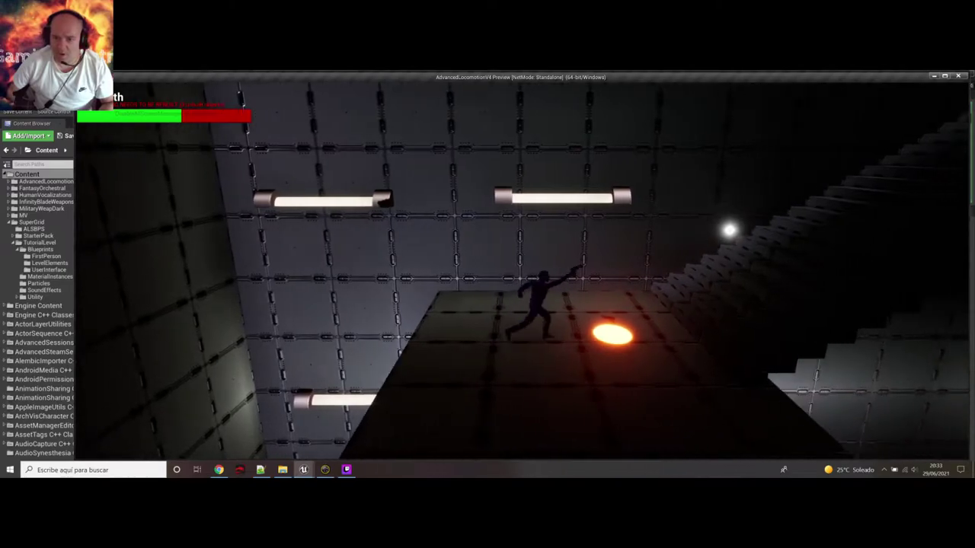
pyautogui.press('a')
pyautogui.press('d')
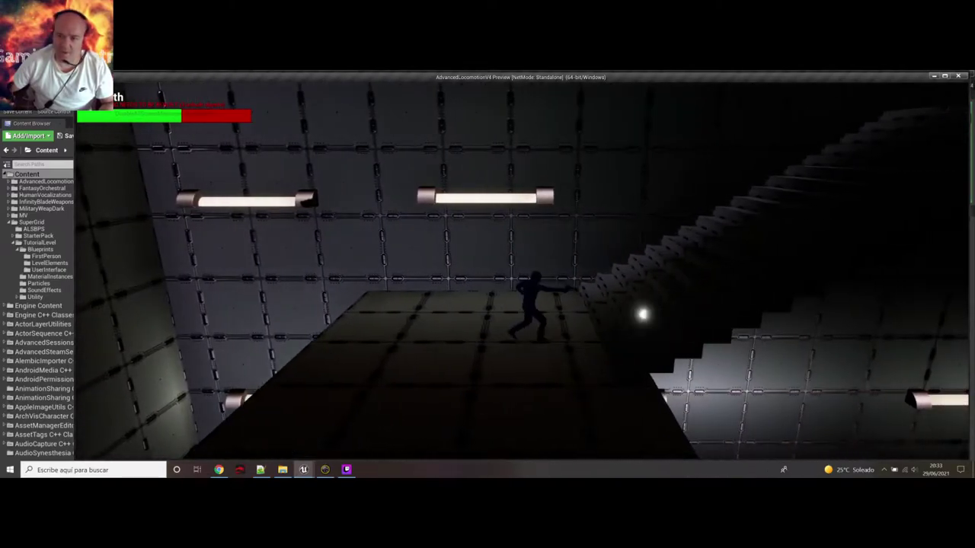
# Test running and jumping back and forth on the platform with the weapon aimed in both directions.
pyautogui.press('a')
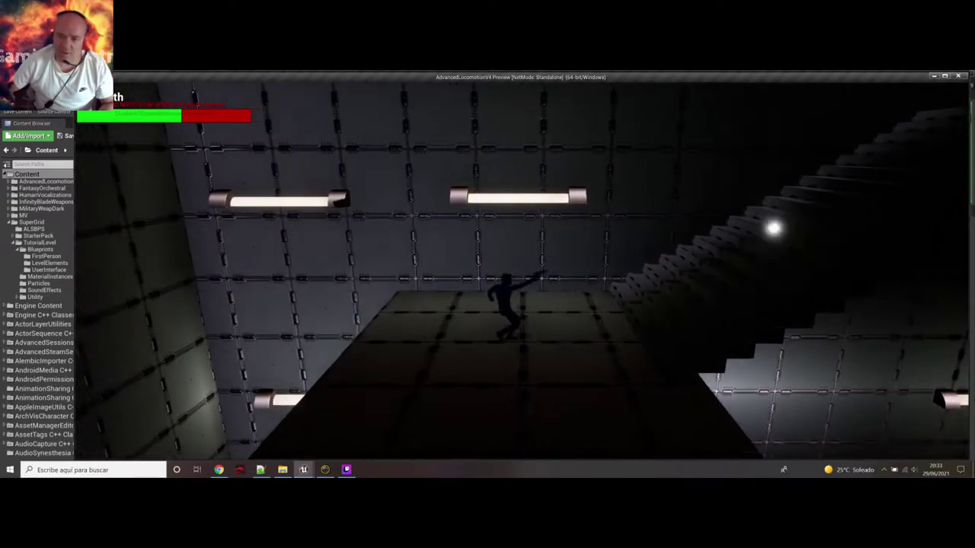
pyautogui.press('d')
pyautogui.press('a')
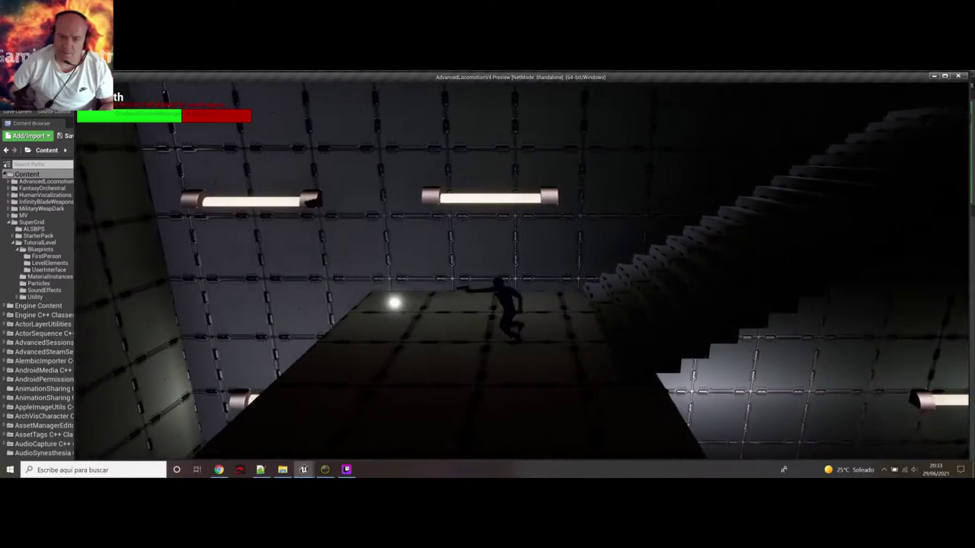
pyautogui.press('d')
pyautogui.press('space')
pyautogui.press('a')
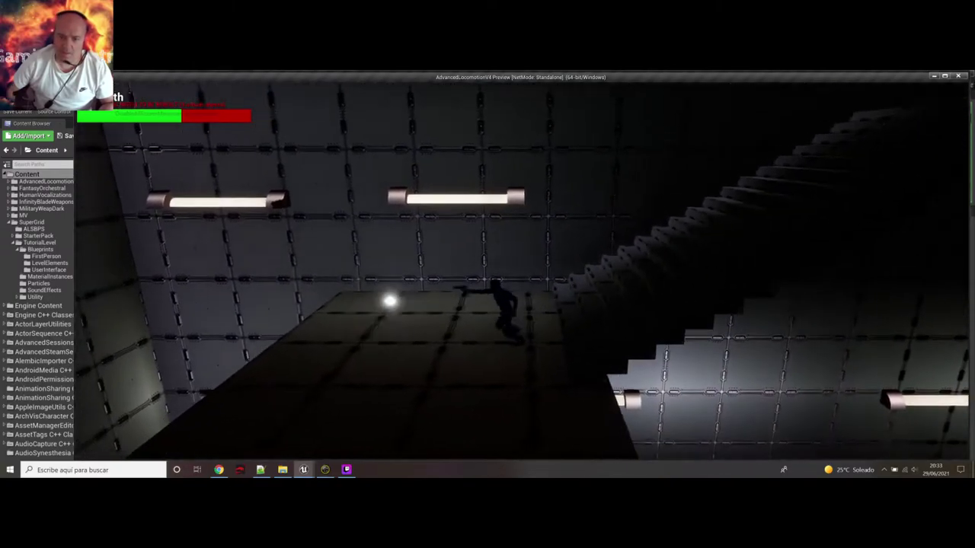
pyautogui.press('space')
pyautogui.press('d')
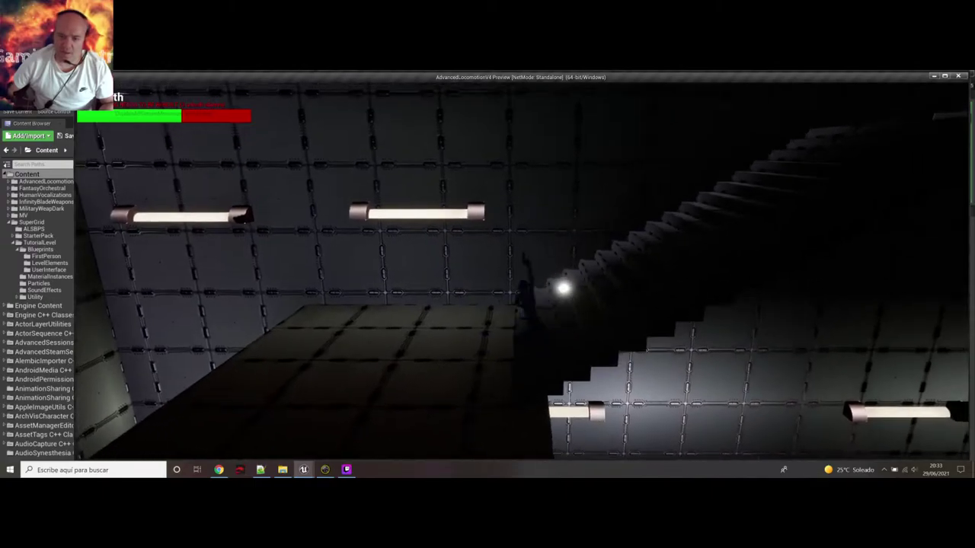
pyautogui.press('d')
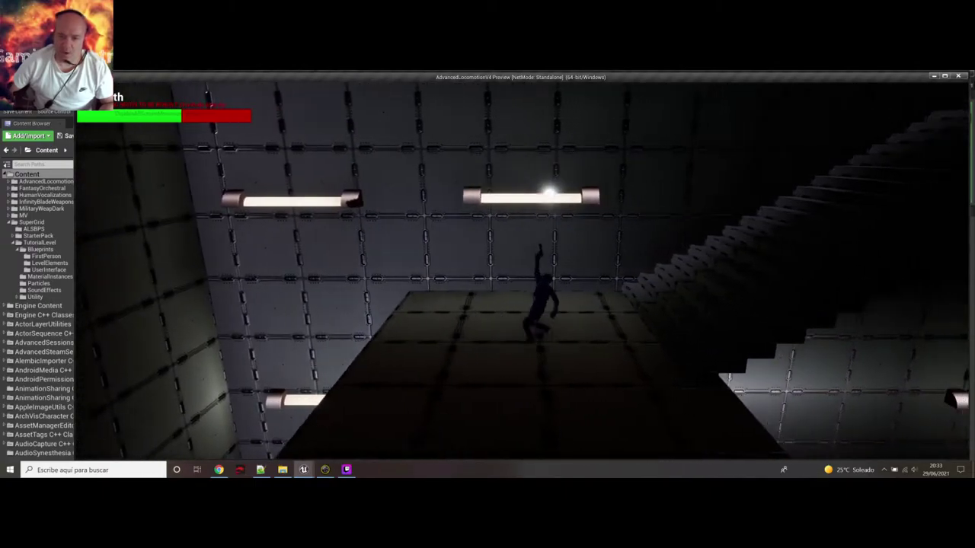
pyautogui.press('a')
pyautogui.press('d')
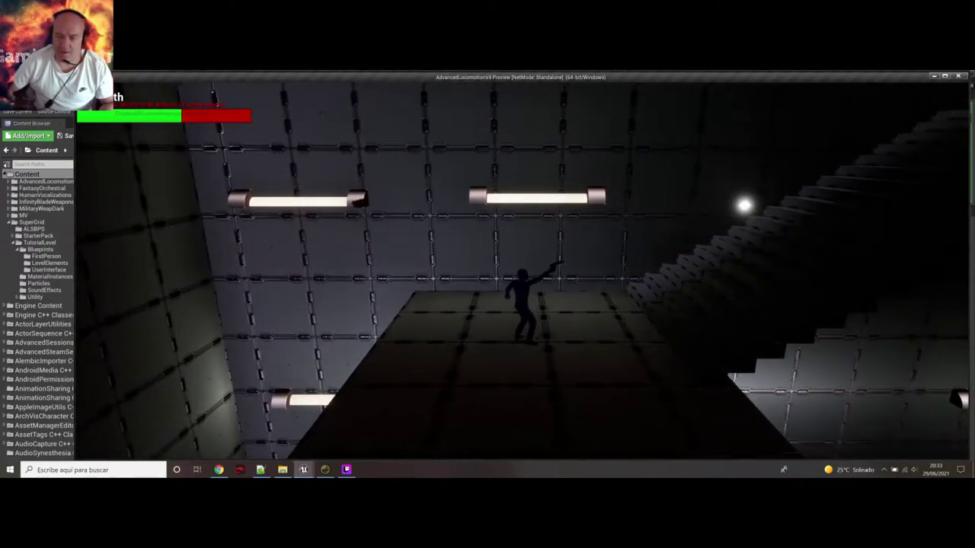
pyautogui.press('d')
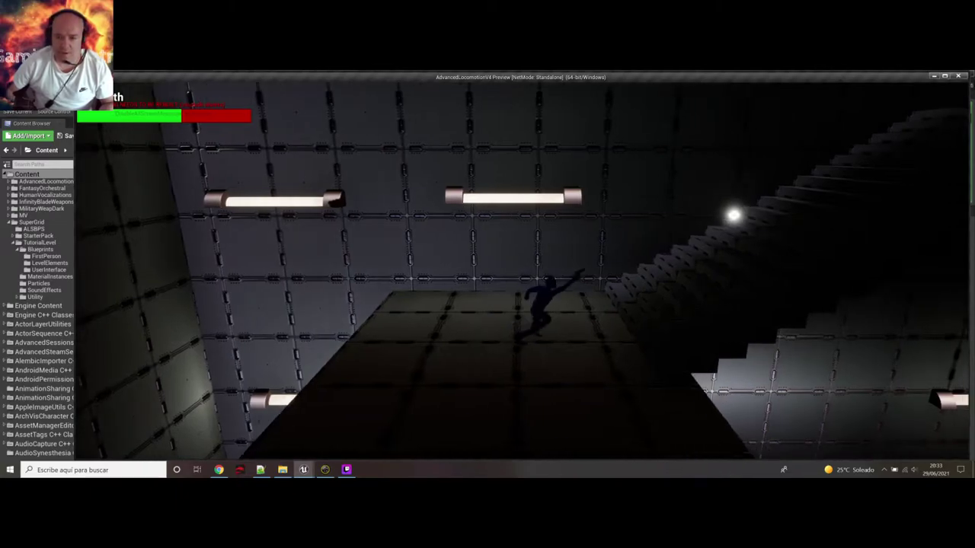
pyautogui.press('a')
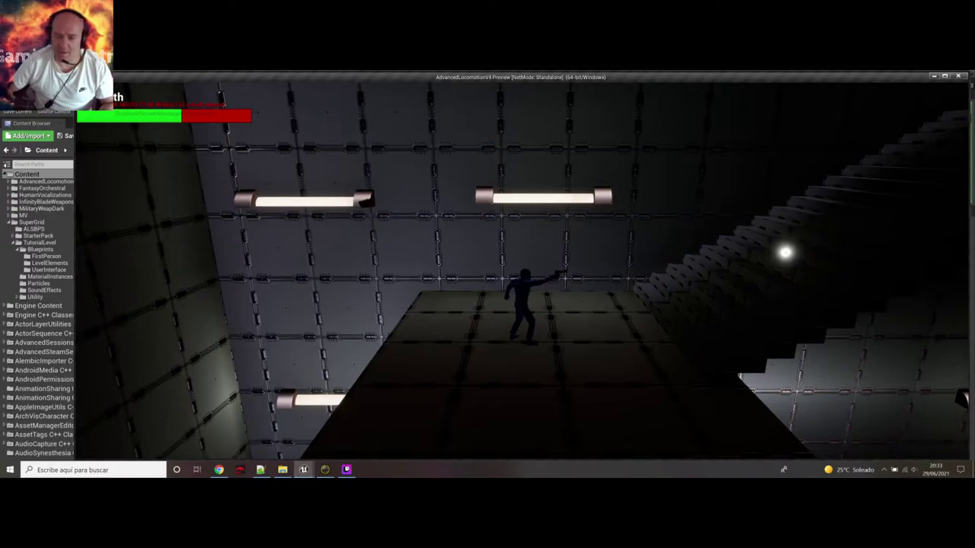
pyautogui.press('d')
pyautogui.press('a')
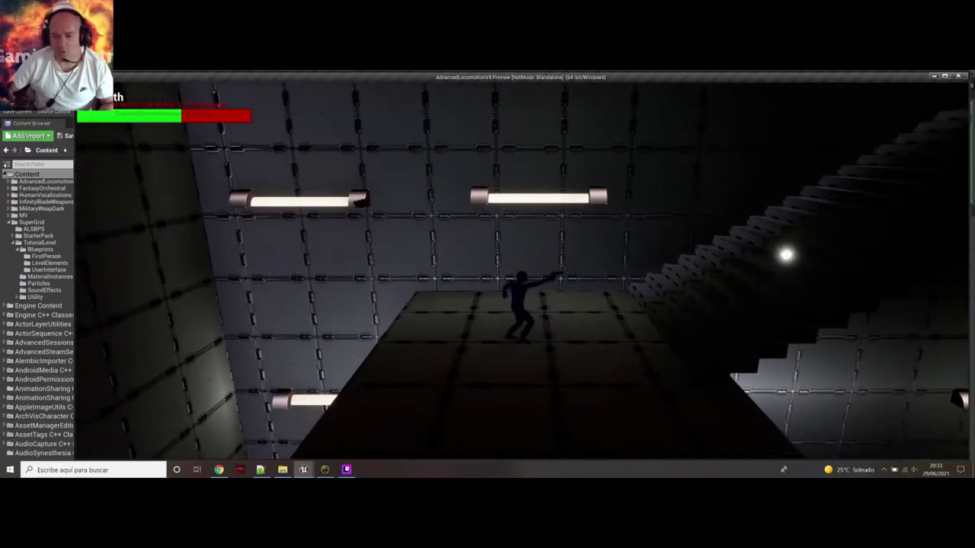
pyautogui.press('d')
pyautogui.press('a')
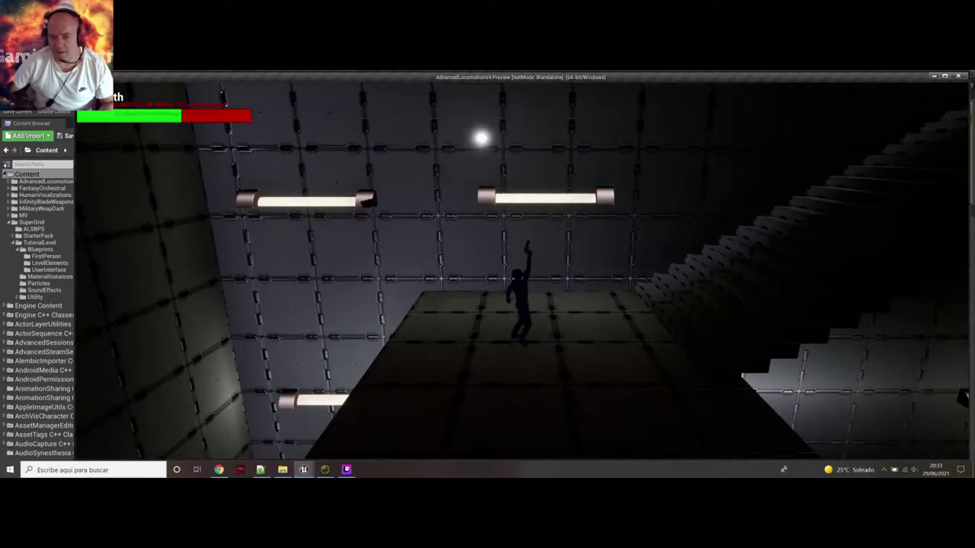
pyautogui.press('d')
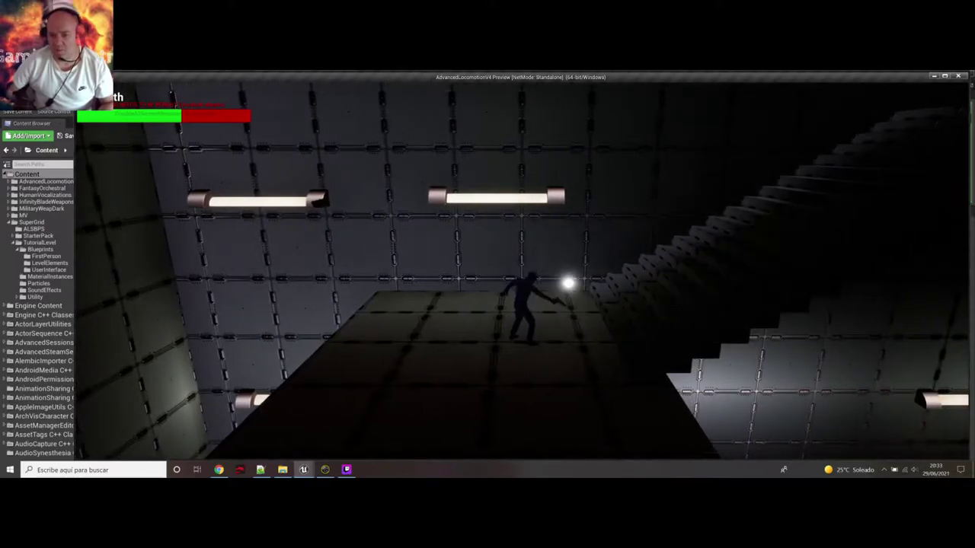
# Climb the staircase to the landing and step onto the wireframe trigger in front of the yellow grid door.
pyautogui.press('d')
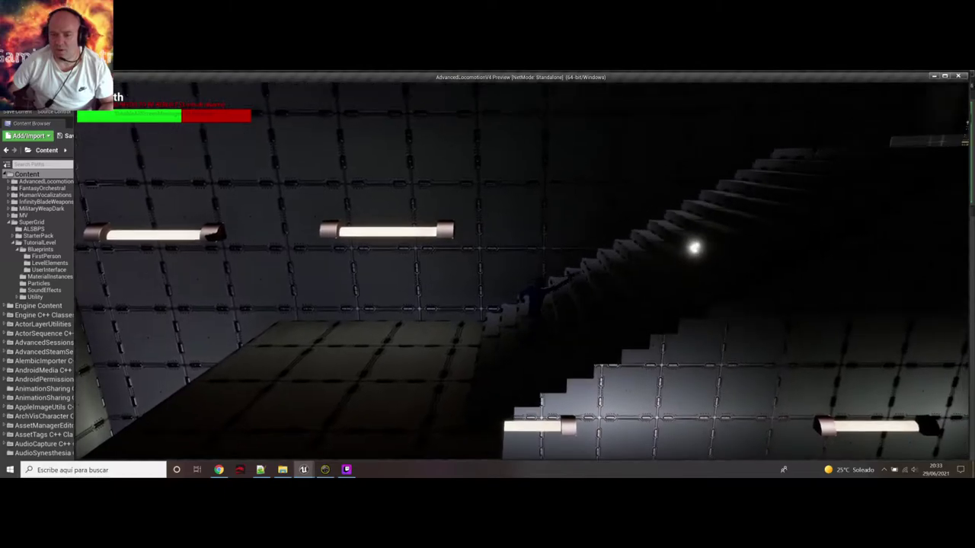
pyautogui.press('d')
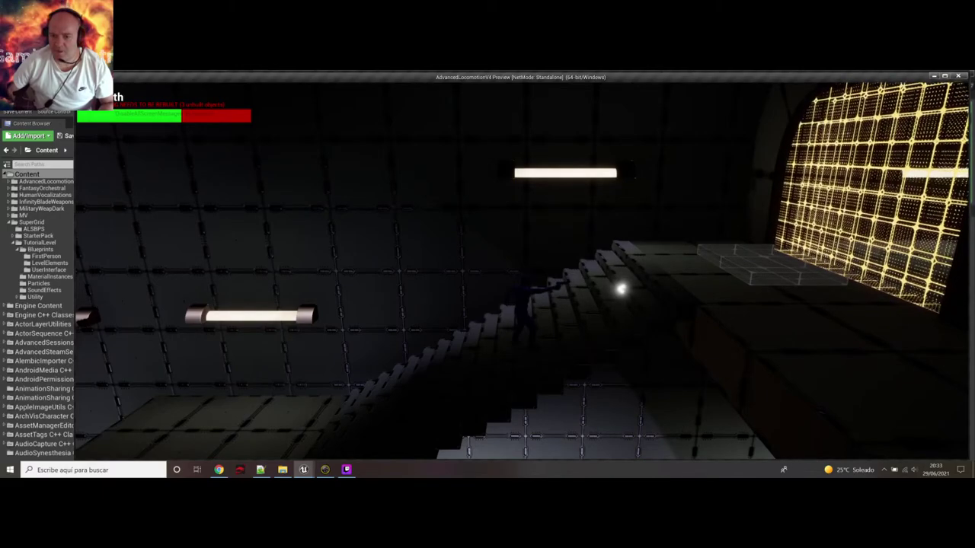
pyautogui.press('d')
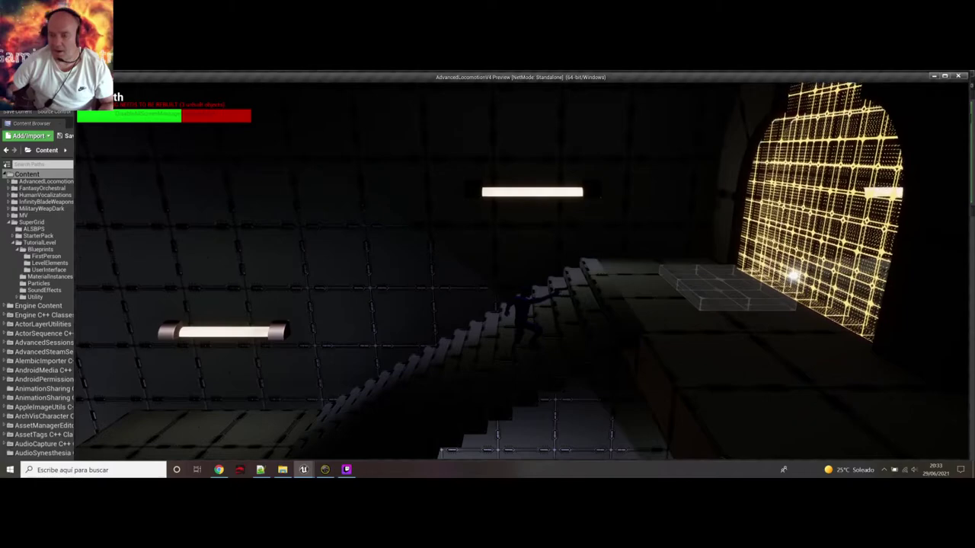
pyautogui.press('d')
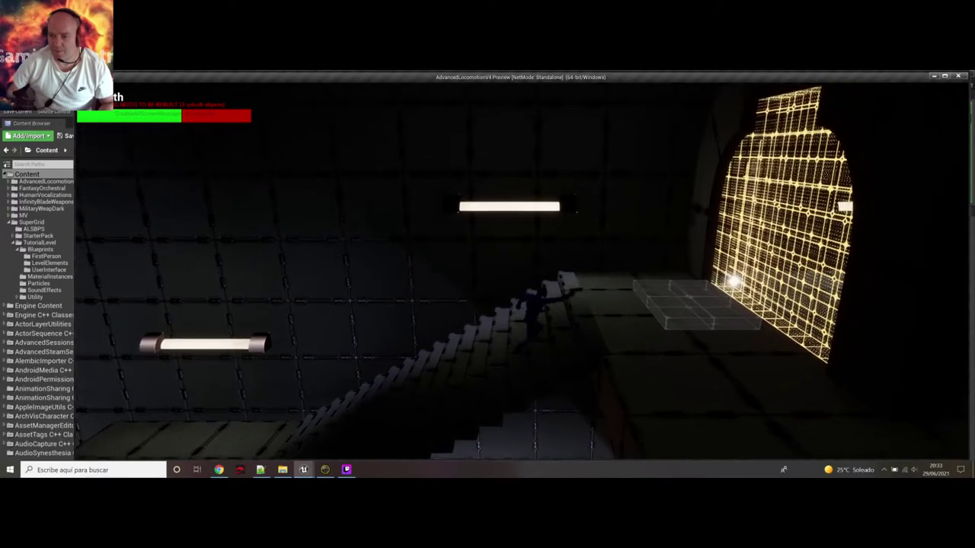
pyautogui.press('d')
pyautogui.press('d')
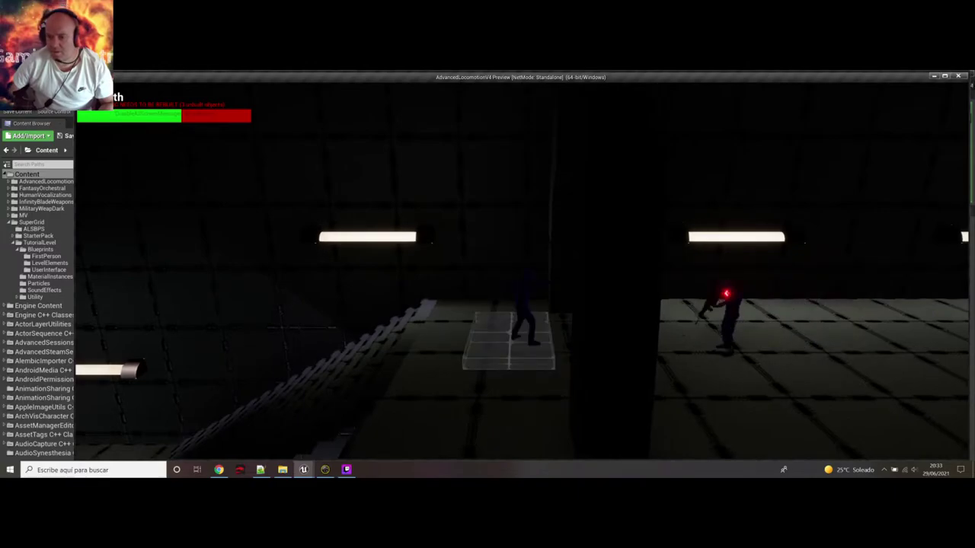
# Go through the round doorway into the dark hall and shoot the approaching enemies.
pyautogui.press('a')
pyautogui.press('d')
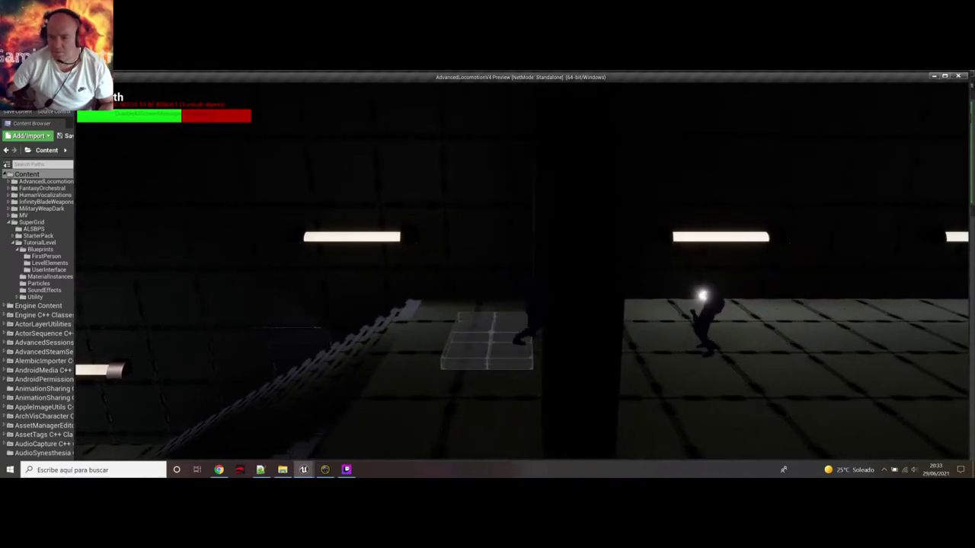
pyautogui.press('d')
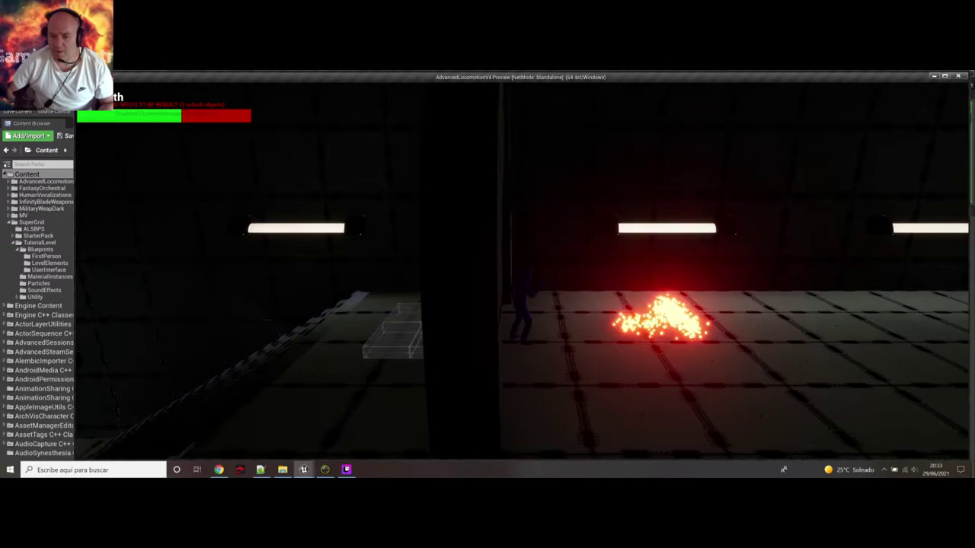
pyautogui.press('d')
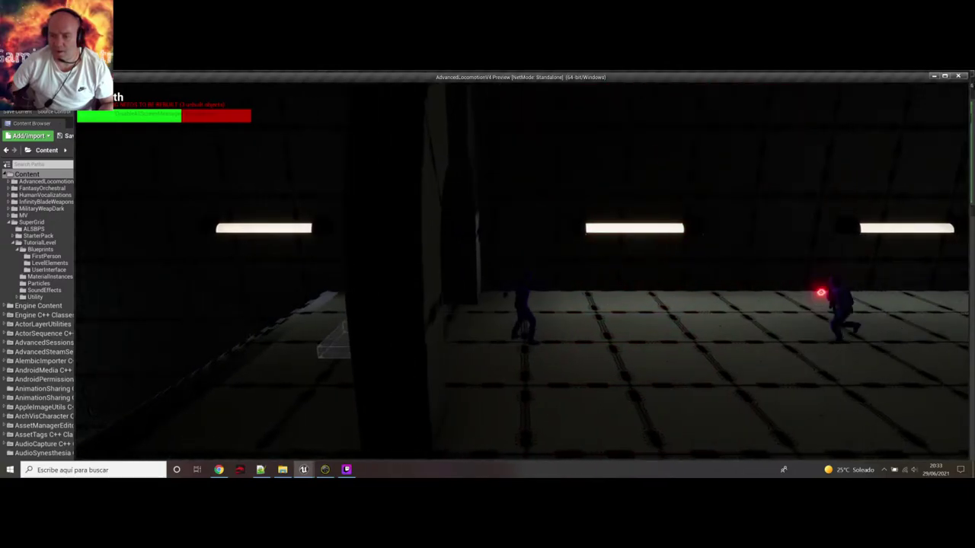
pyautogui.press('d')
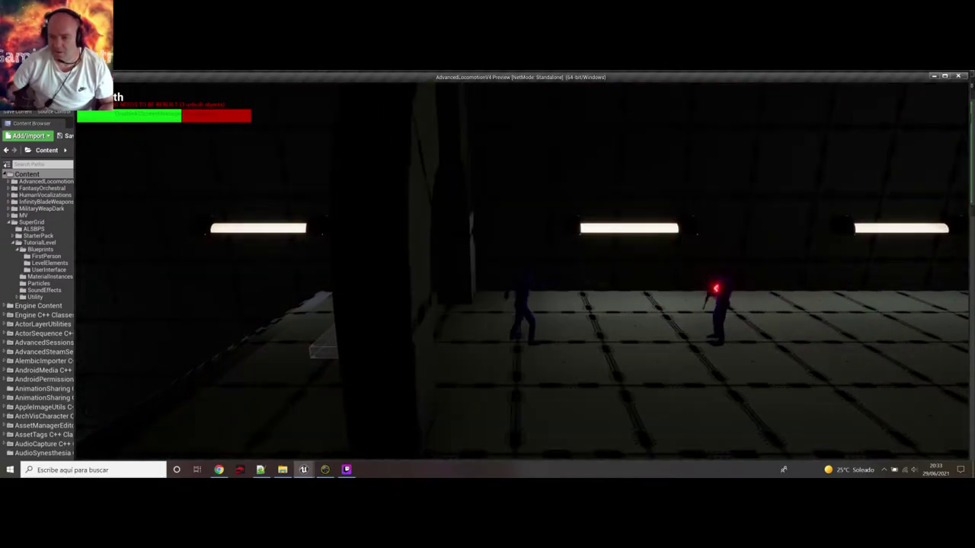
pyautogui.press('d')
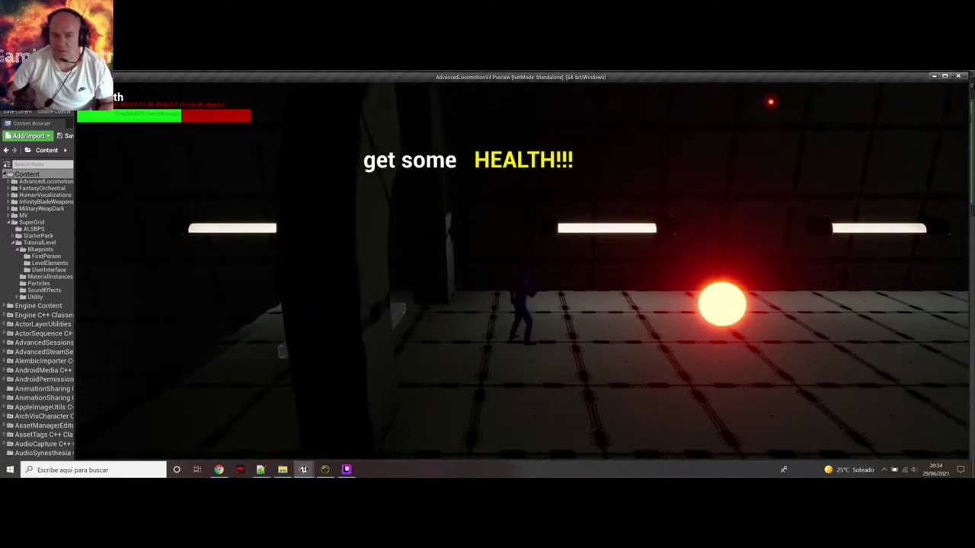
# Collect the glowing health pickup in the hall and run on to jump onto the red platform.
pyautogui.press('d')
pyautogui.press('d')
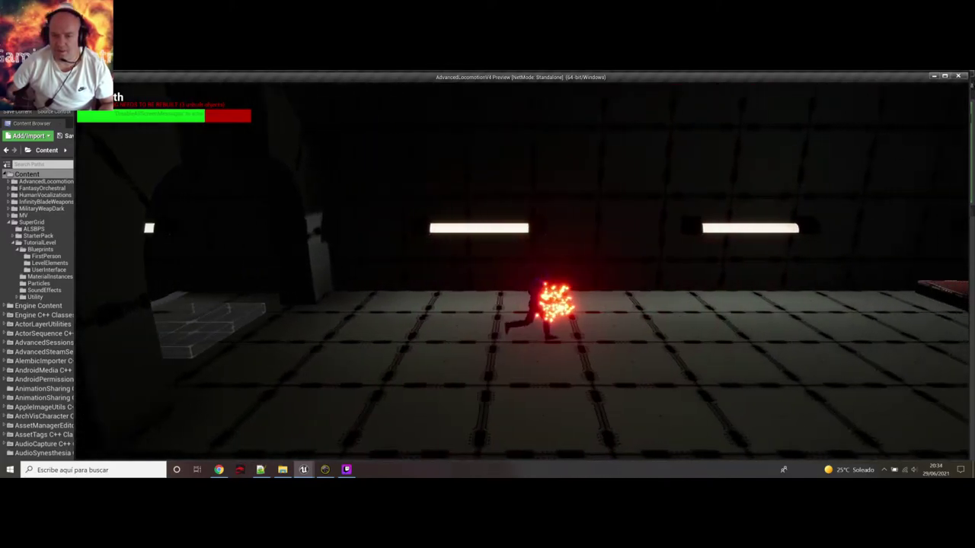
pyautogui.press('d')
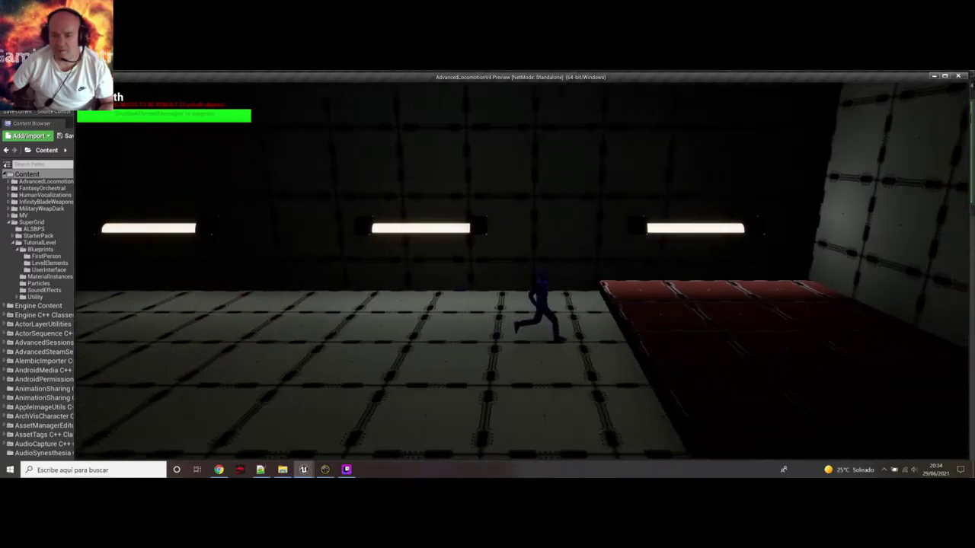
pyautogui.press('space')
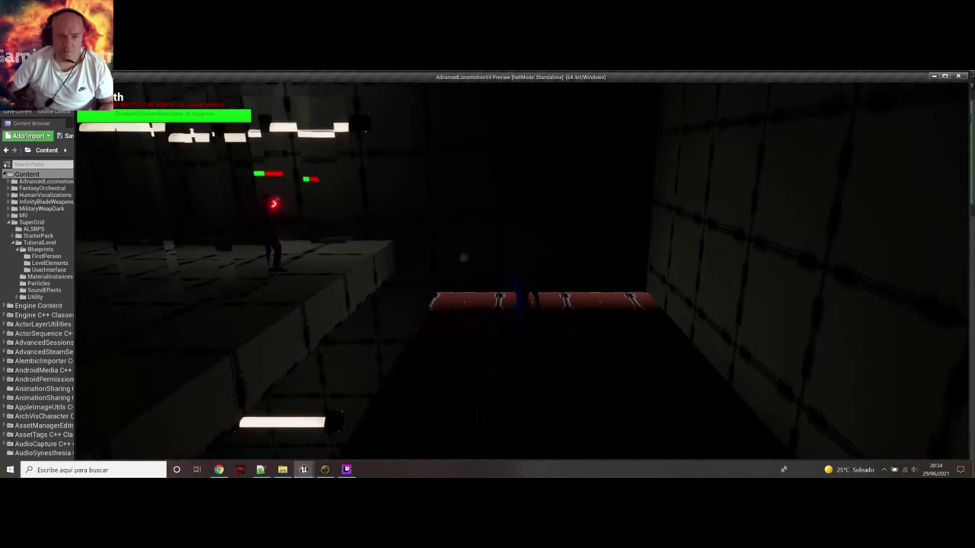
# Return across the dark hall while fighting the enemies and board the red platform at its opposite end.
pyautogui.press('a')
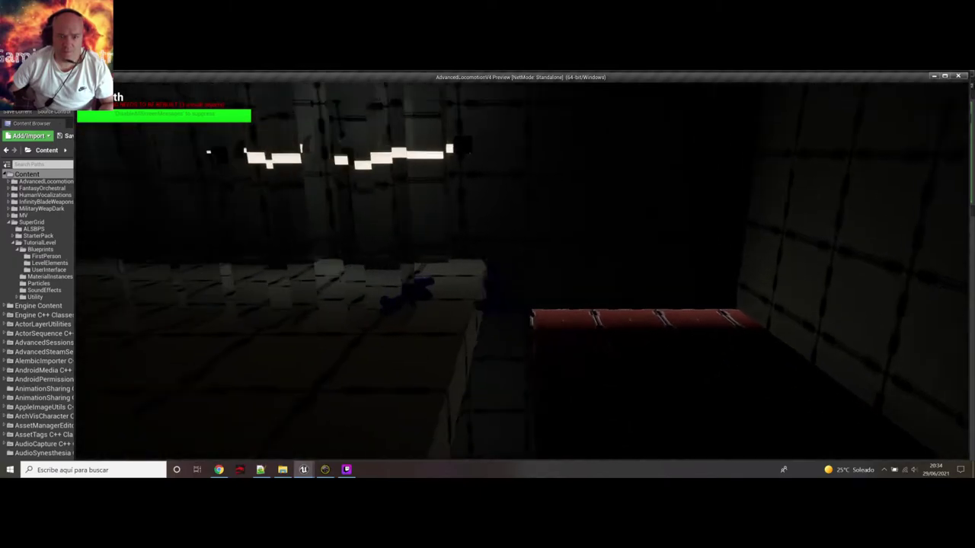
pyautogui.press('a')
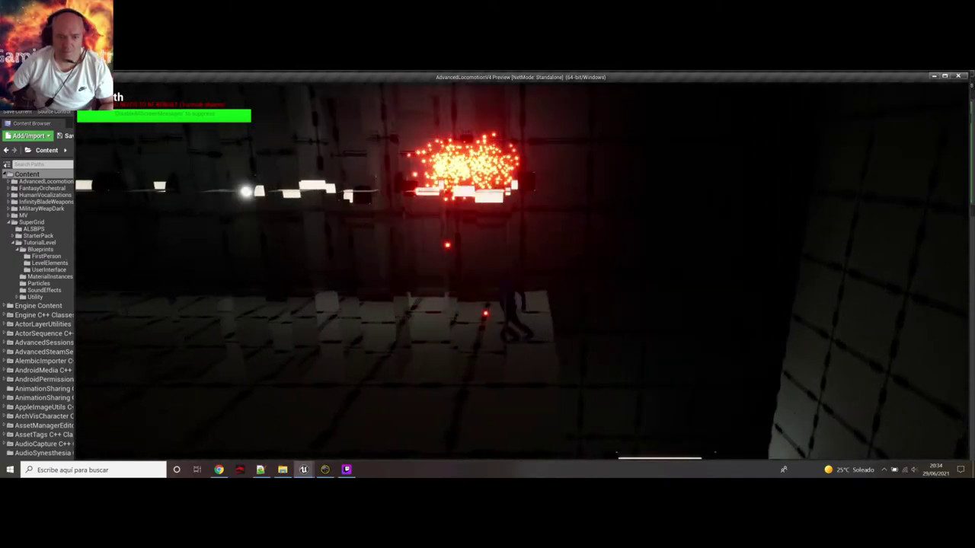
pyautogui.press('a')
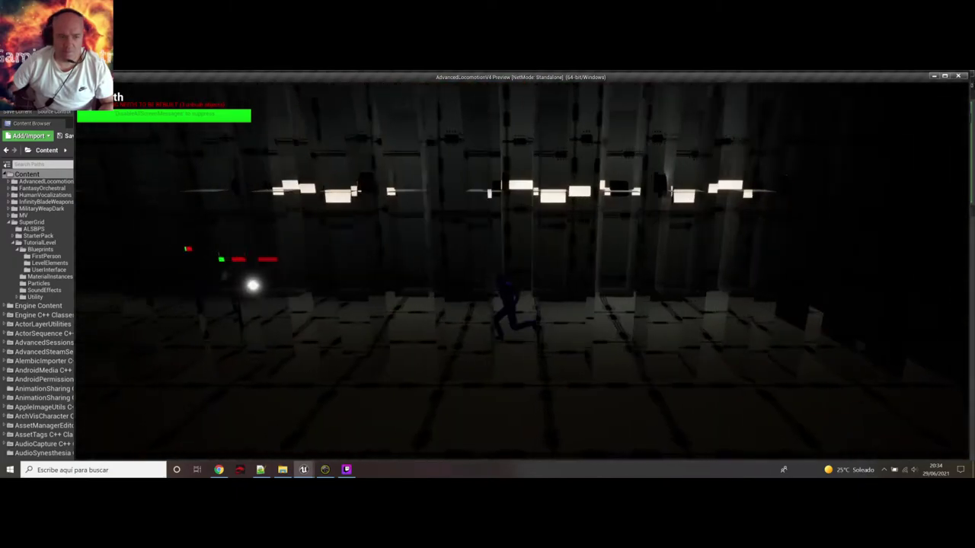
pyautogui.press('a')
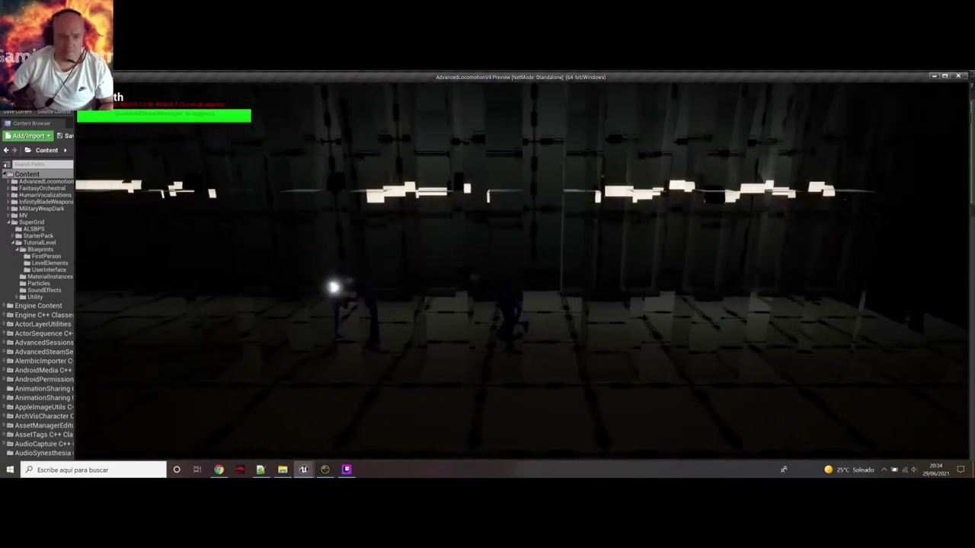
pyautogui.press('a')
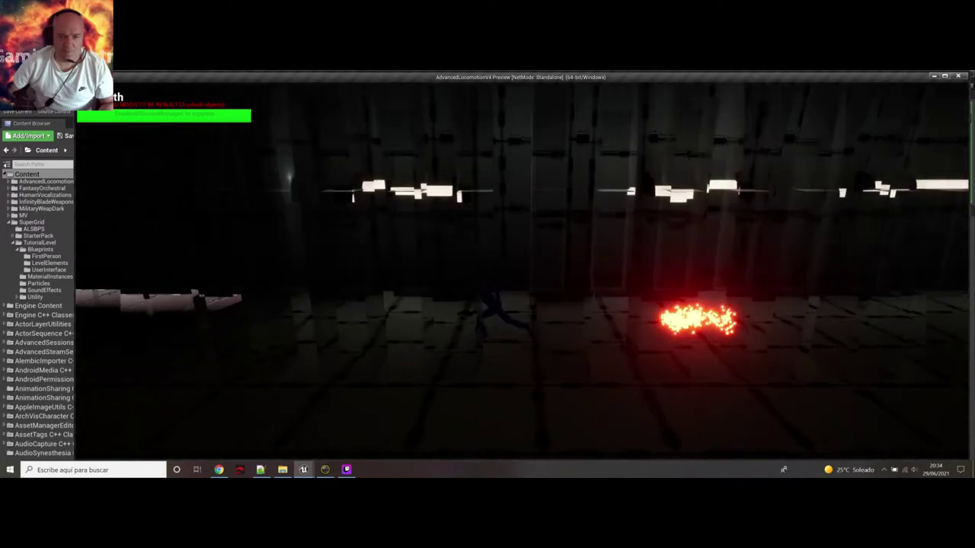
pyautogui.press('a')
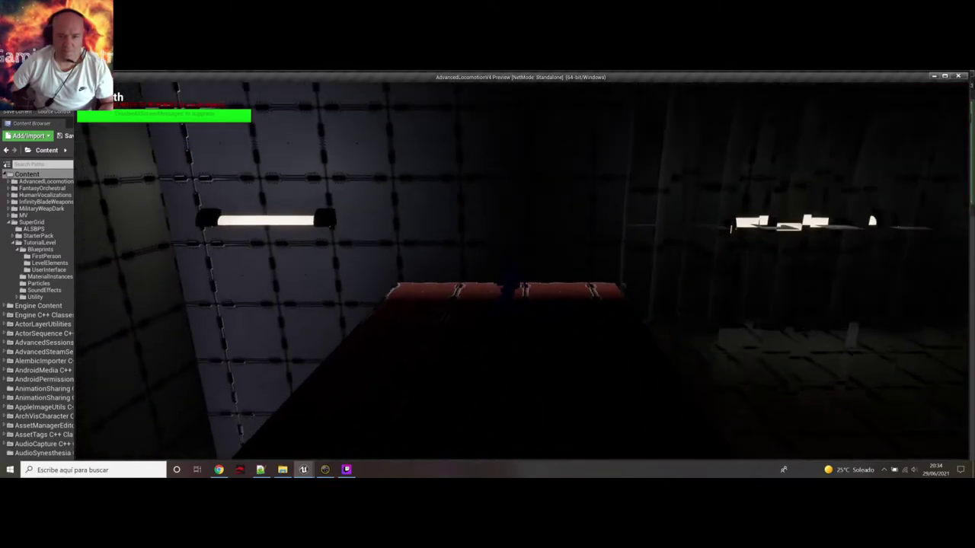
# Leave the red platform and test the moving laser beams by running into them and backing away.
pyautogui.press('d')
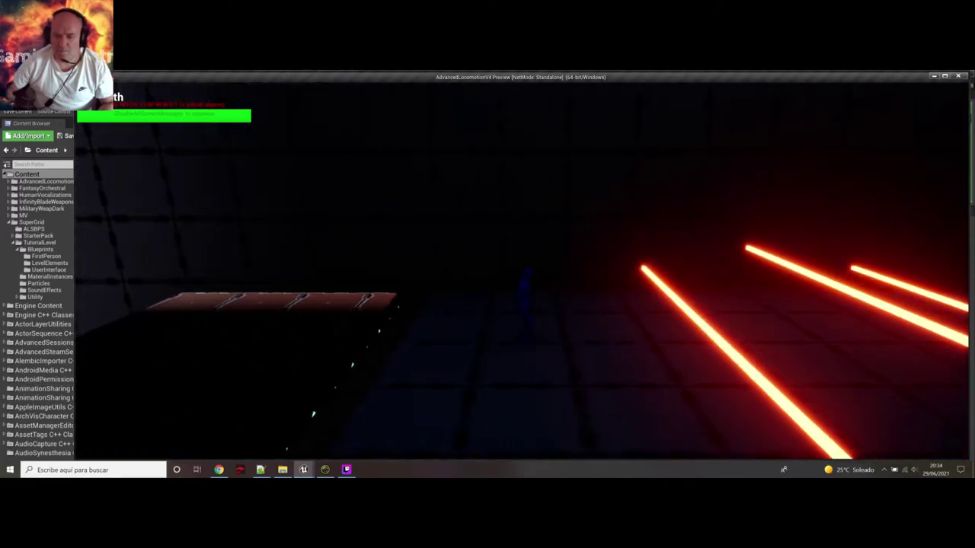
pyautogui.press('a')
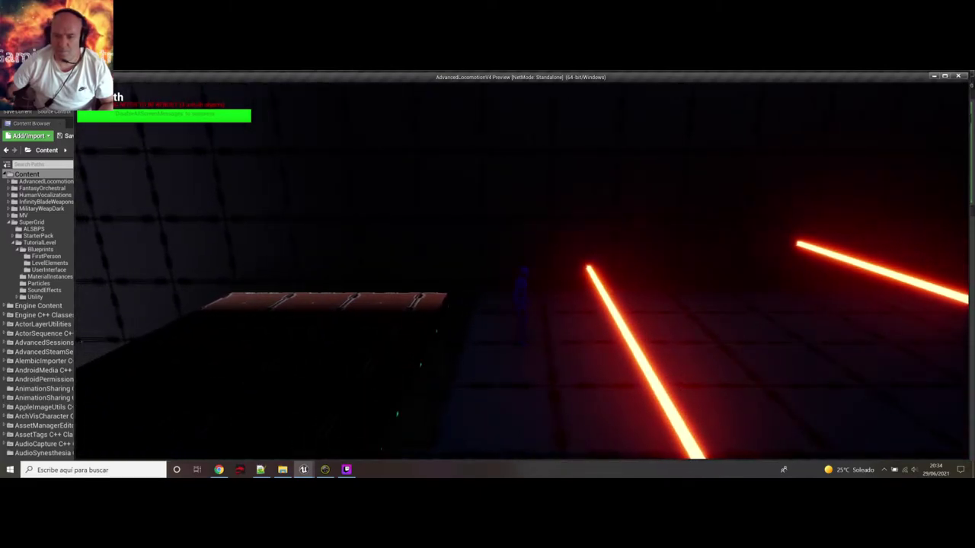
pyautogui.press('d')
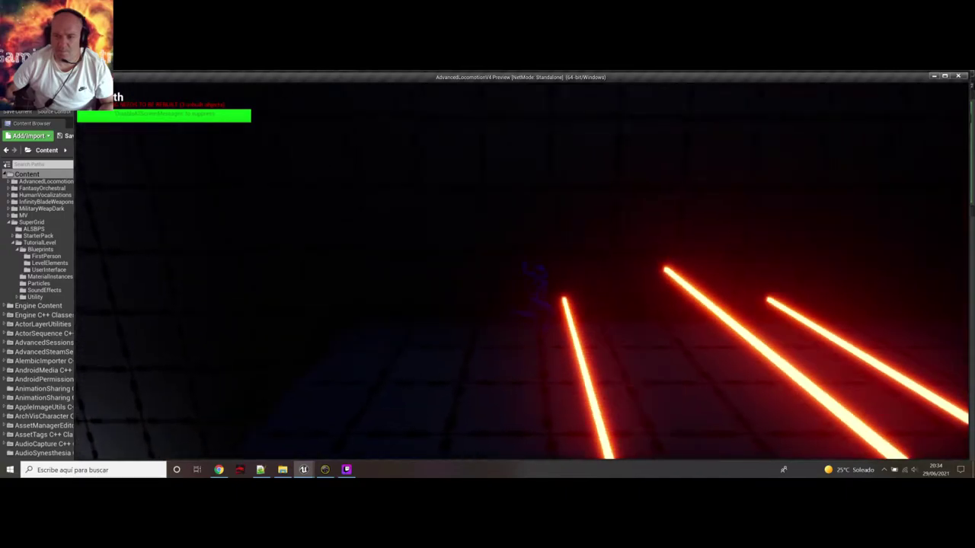
pyautogui.press('a')
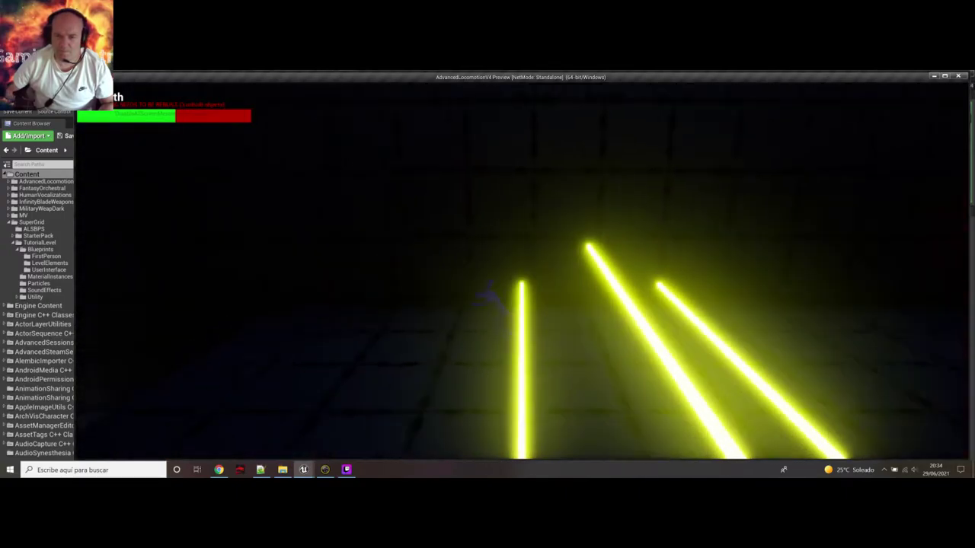
pyautogui.press('a')
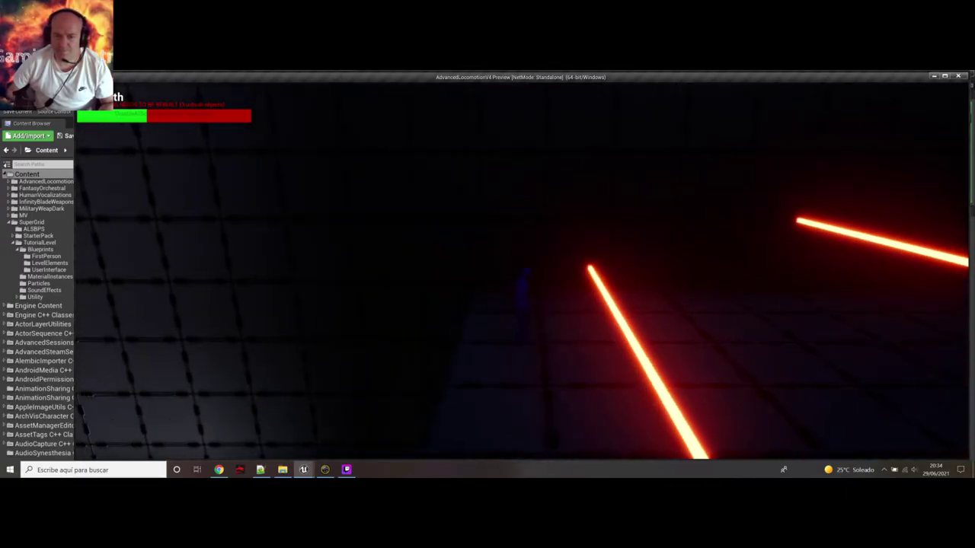
# Run past the moving laser beams and cross the dark red platform to the stone floor beyond it.
pyautogui.press('d')
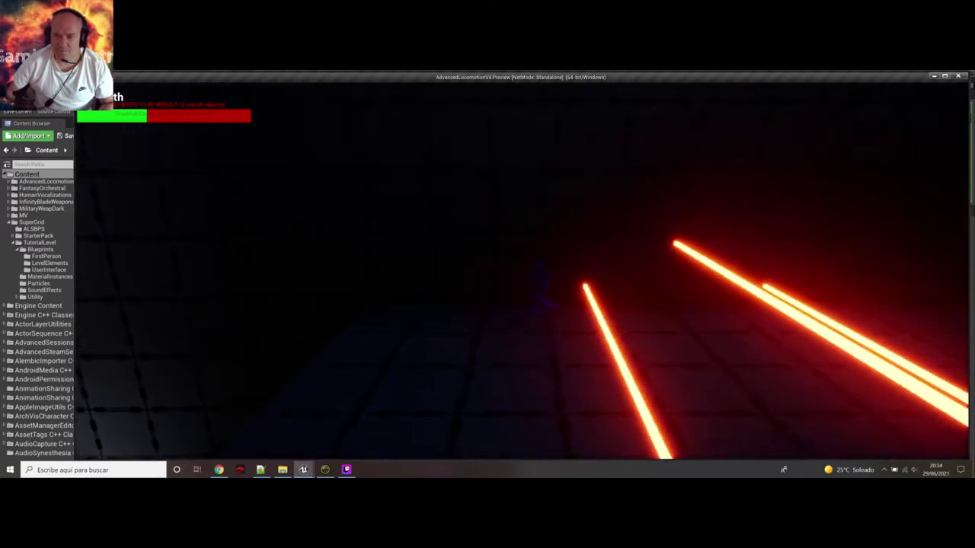
pyautogui.press('d')
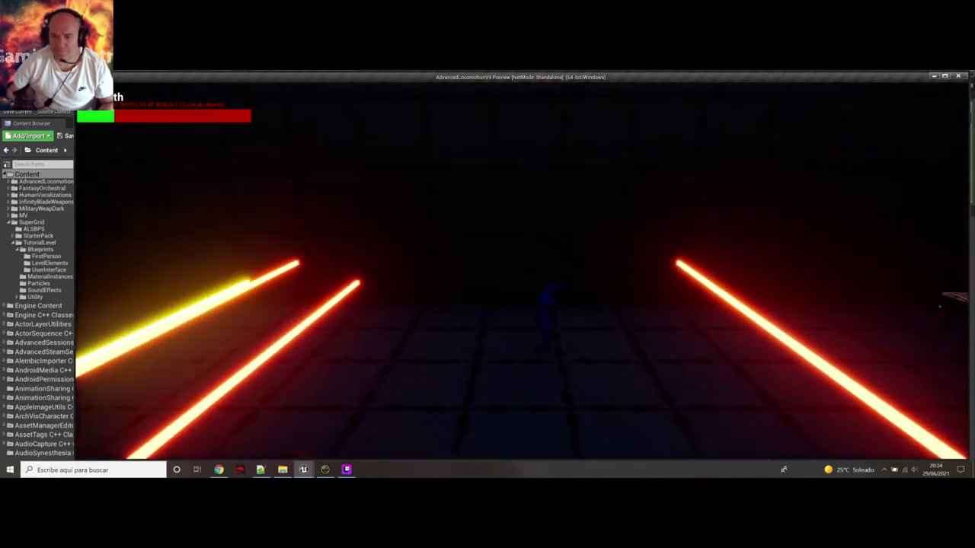
pyautogui.press('d')
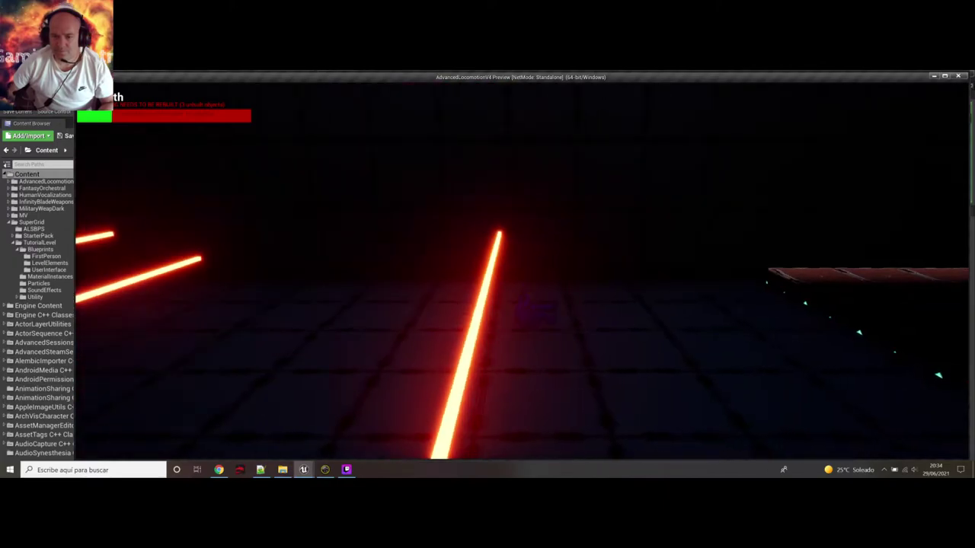
pyautogui.press('d')
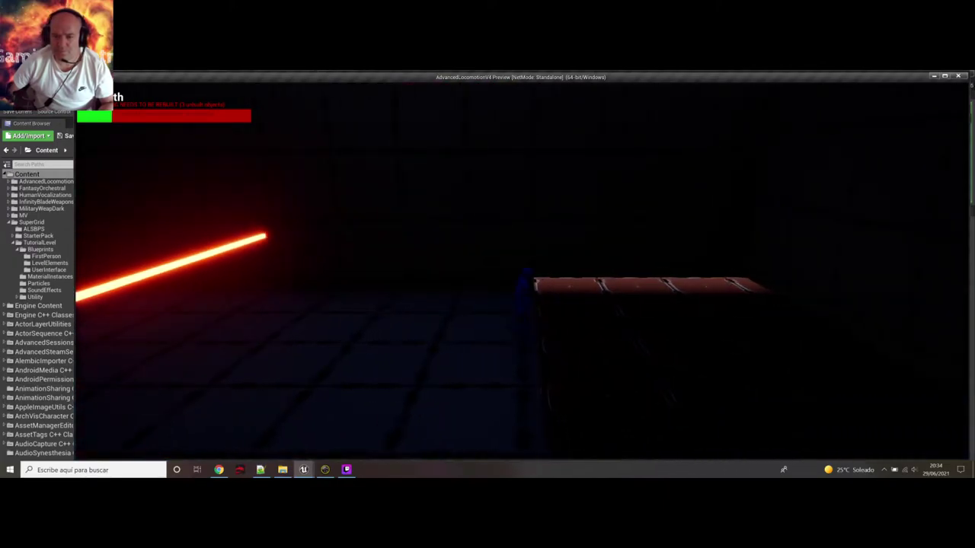
pyautogui.press('d')
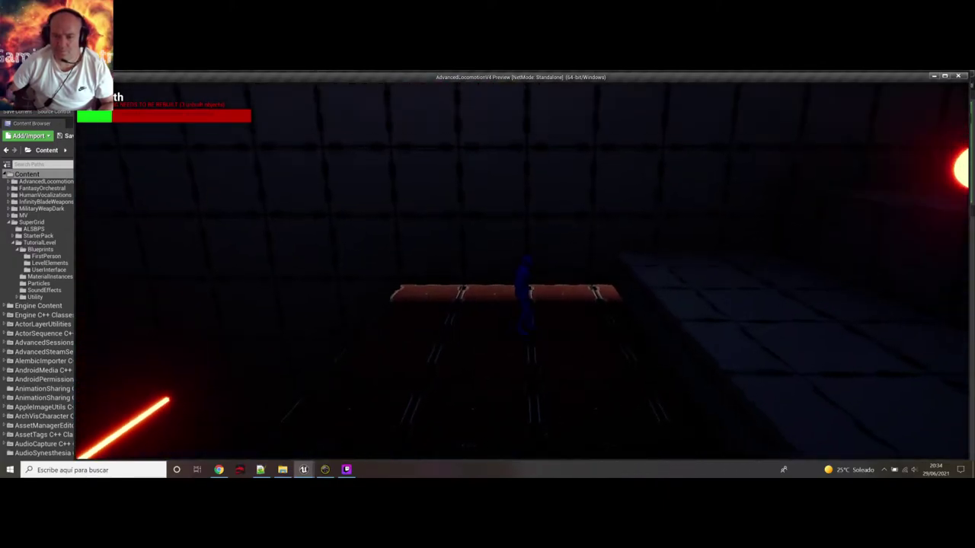
pyautogui.press('d')
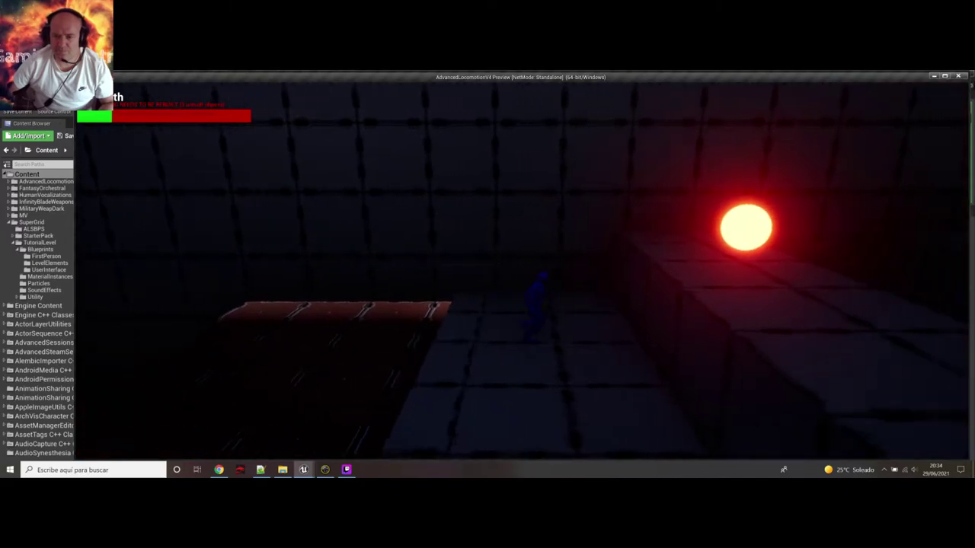
# Jump onto the raised block to collect the glowing red health pickup and shoot at the nearby enemies.
pyautogui.press('space')
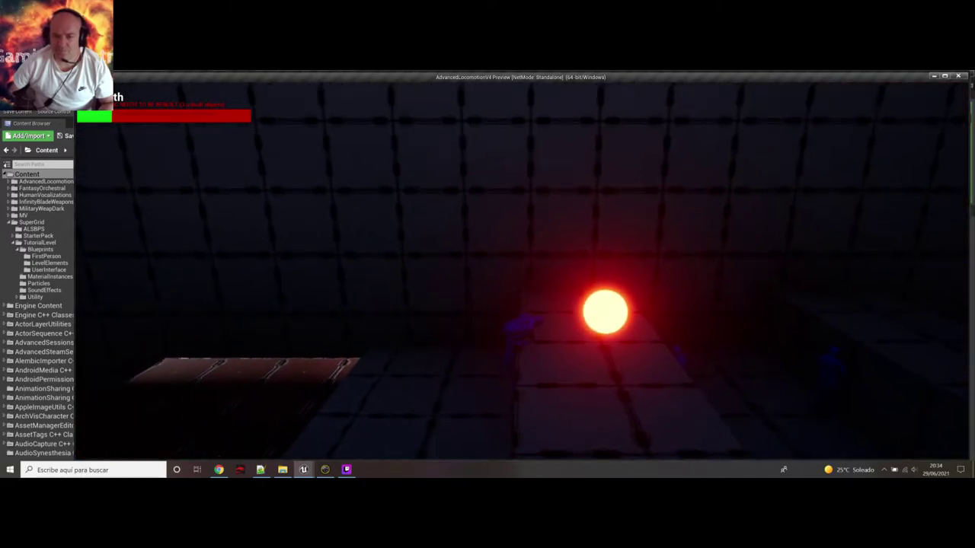
pyautogui.press('d')
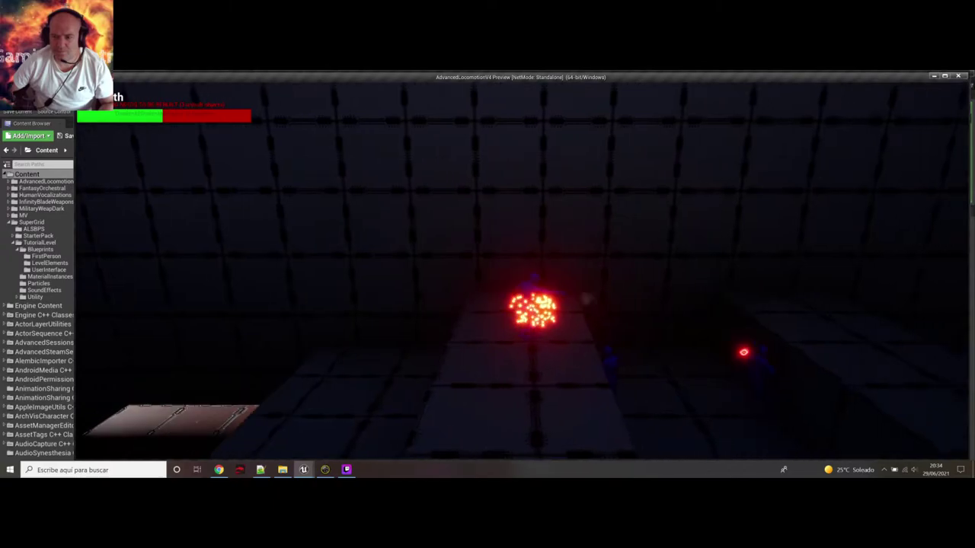
pyautogui.click(602, 305)
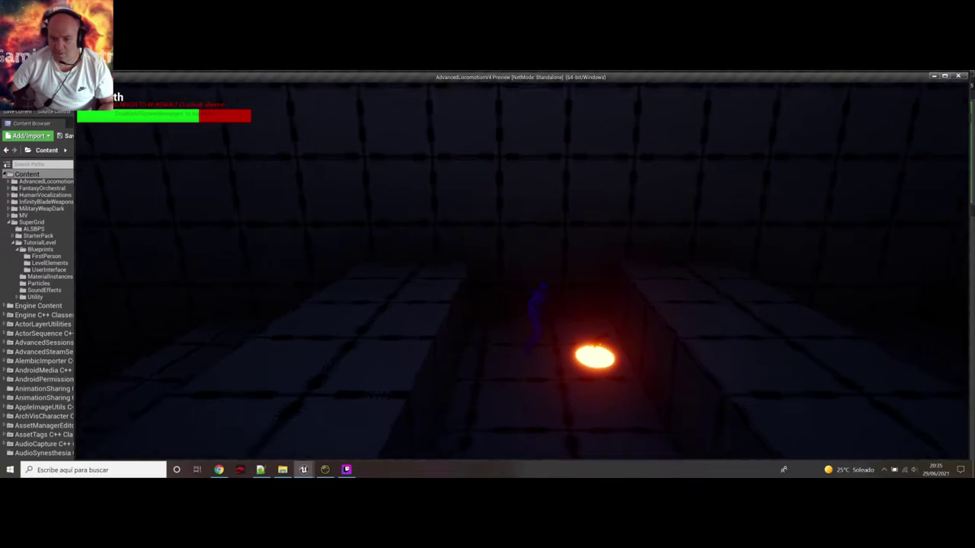
# Climb over the next raised block while firing and drop onto the floor on its far side.
pyautogui.press('d')
pyautogui.press('space')
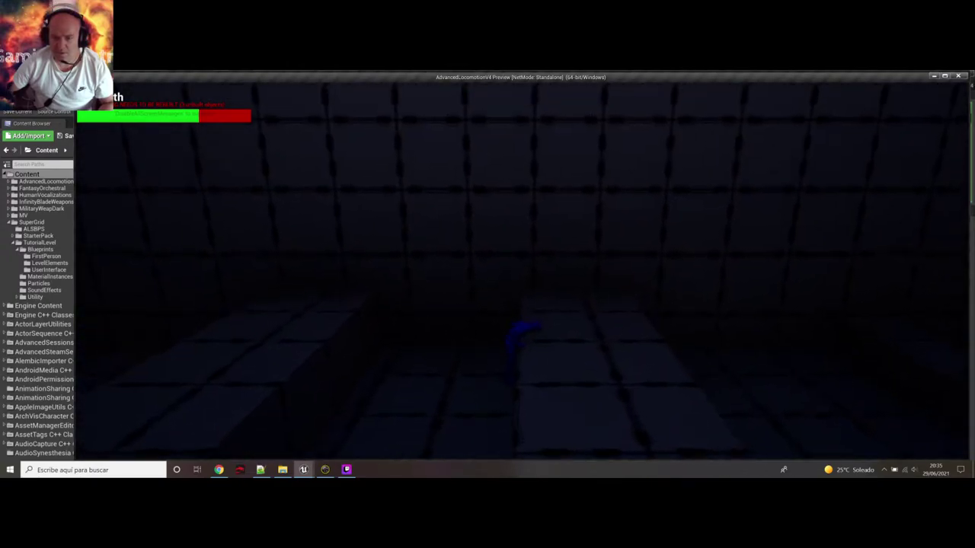
pyautogui.press('d')
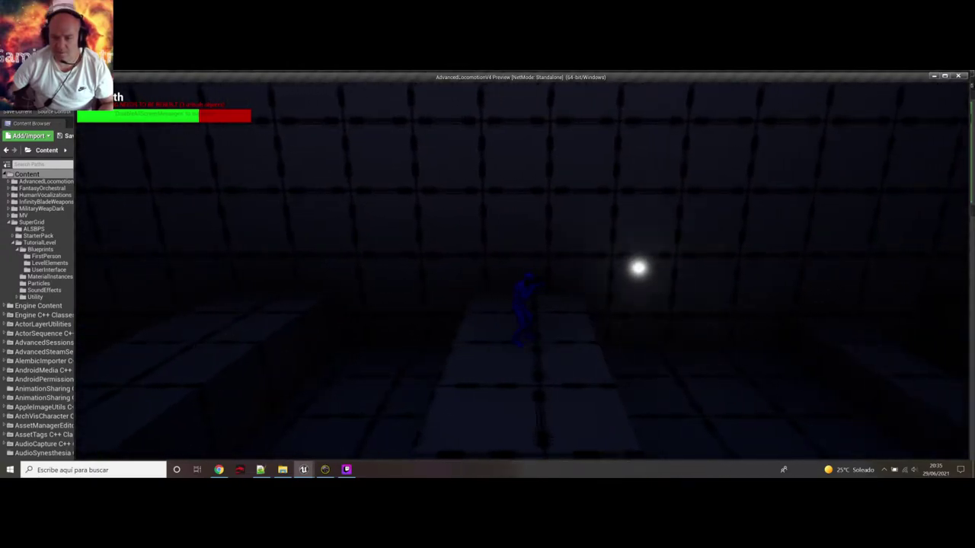
pyautogui.press('d')
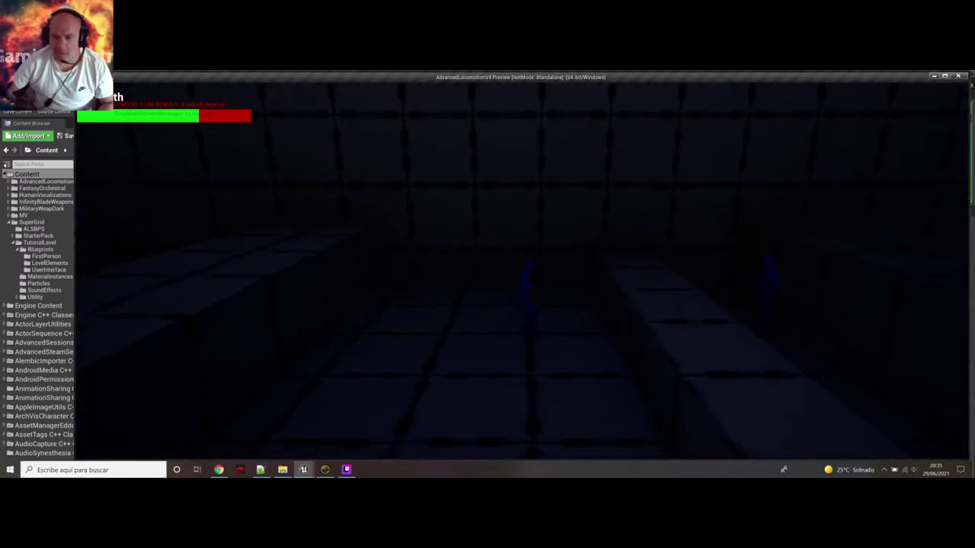
# Attack the enemy behind the narrow block and jump over that block into the gap beyond.
pyautogui.press('d')
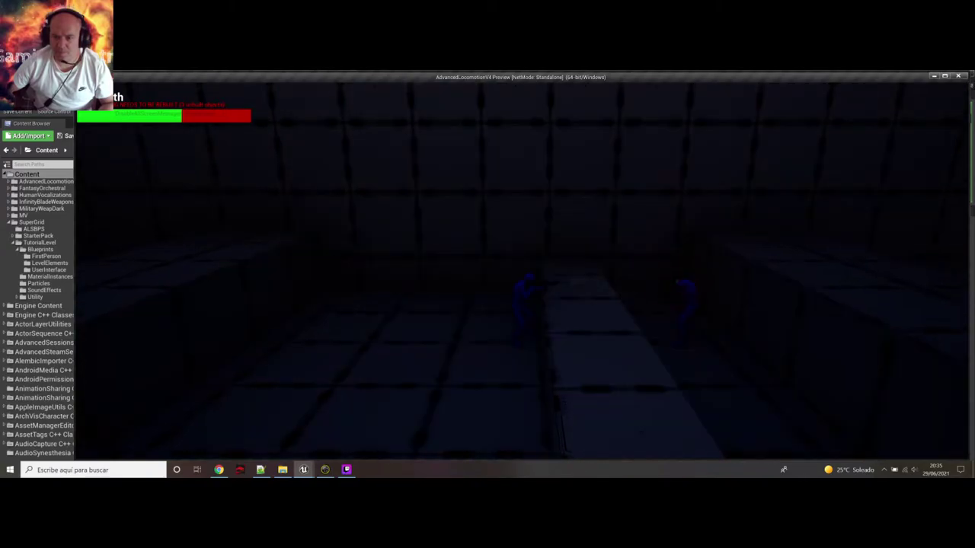
pyautogui.press('d')
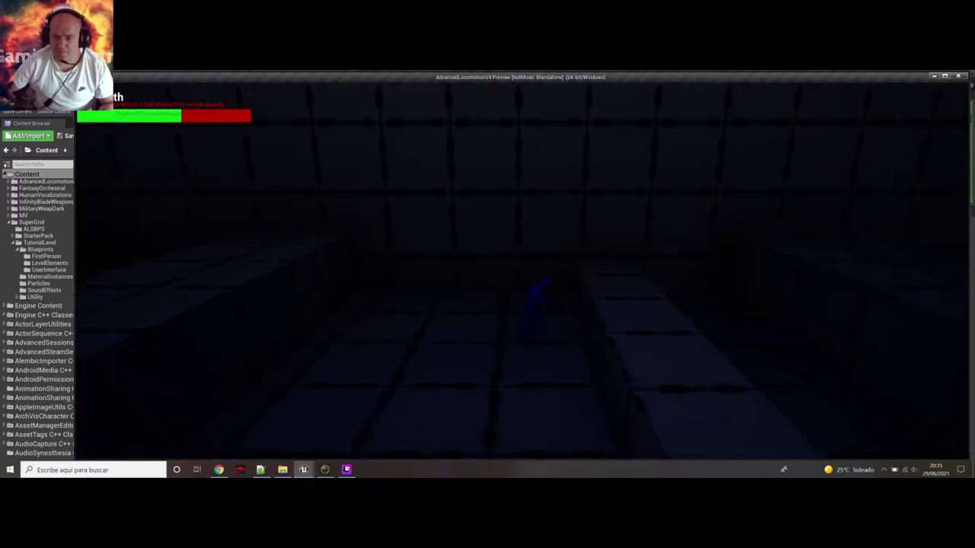
pyautogui.press('space')
pyautogui.press('d')
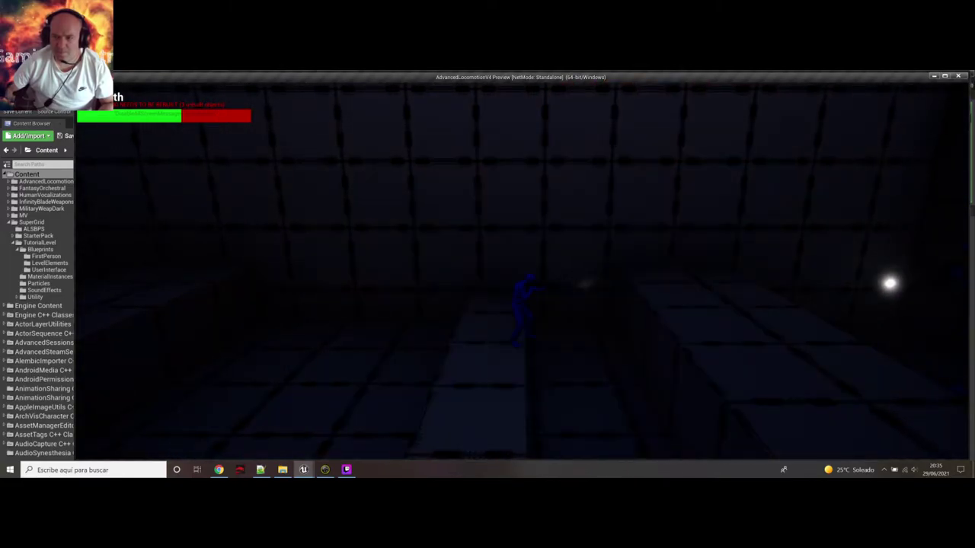
pyautogui.press('d')
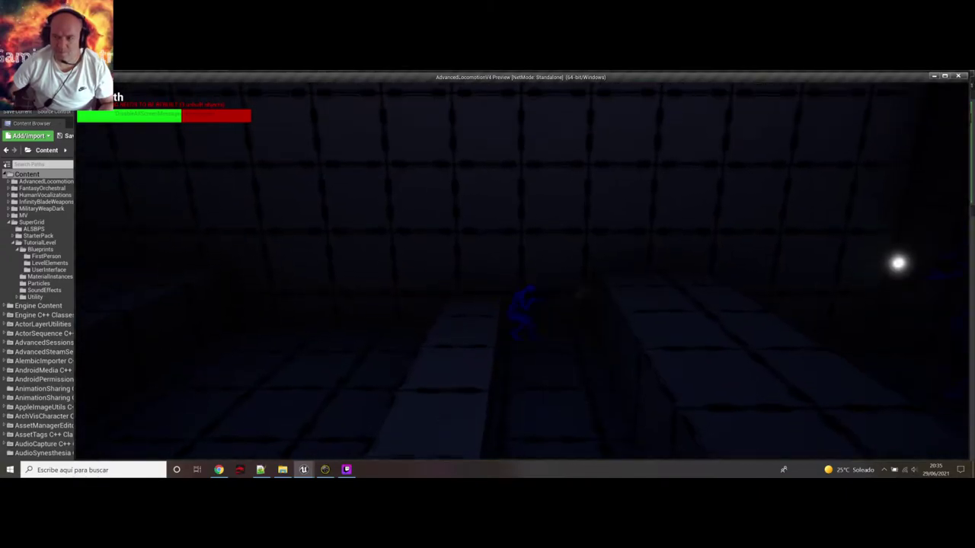
# Shoot repeatedly at the remaining enemy from the gap between the narrow and the wide block.
pyautogui.press('space')
pyautogui.press('space')
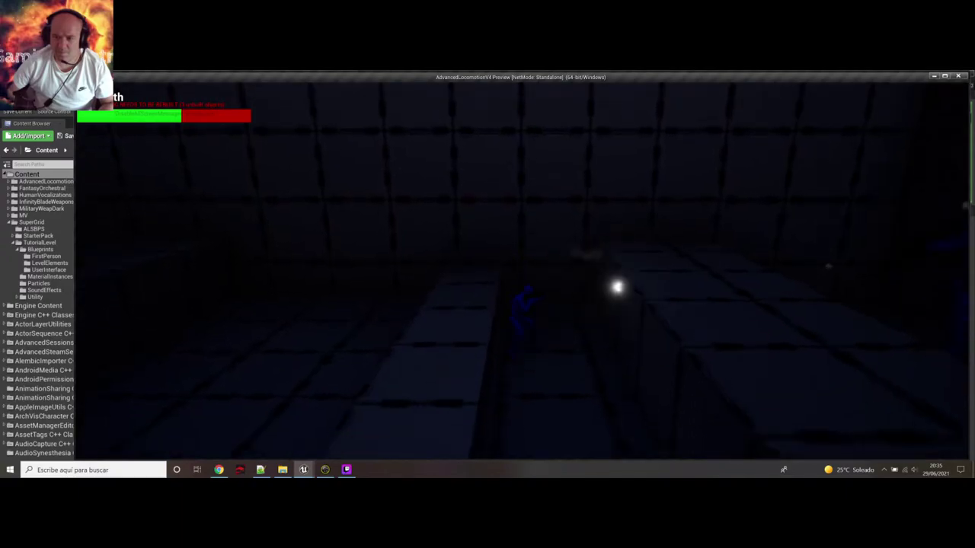
pyautogui.press('space')
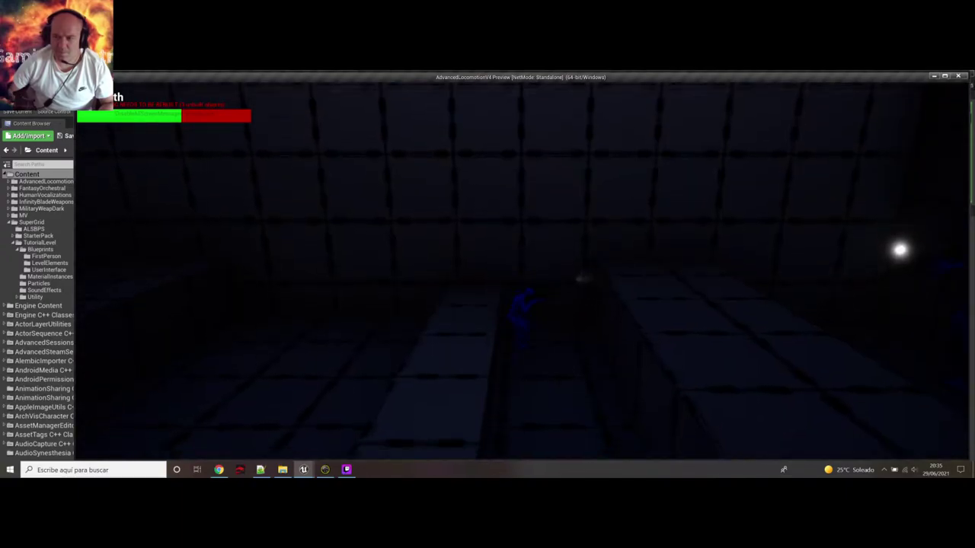
pyautogui.press('space')
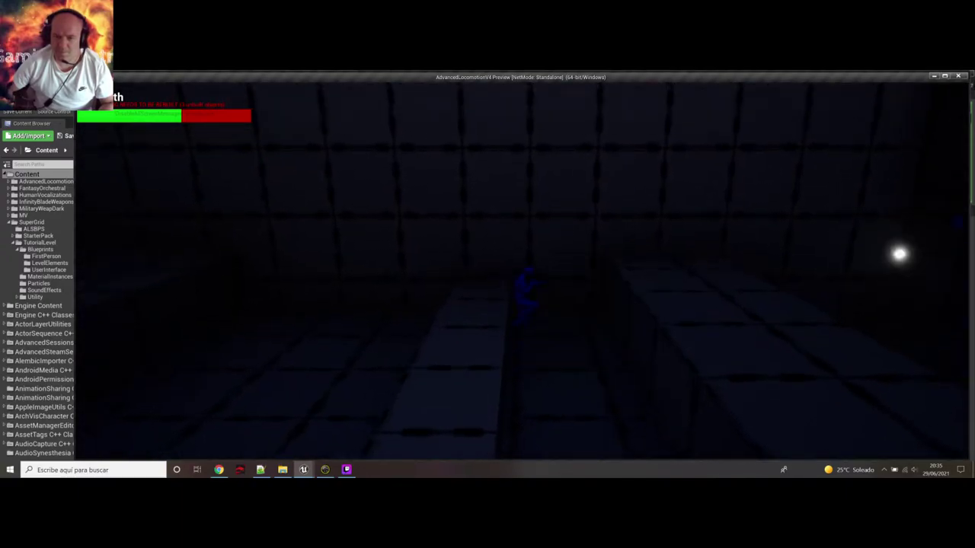
# Jump onto the wide raised block and close the standalone level preview.
pyautogui.press('a')
pyautogui.press('d')
pyautogui.press('space')
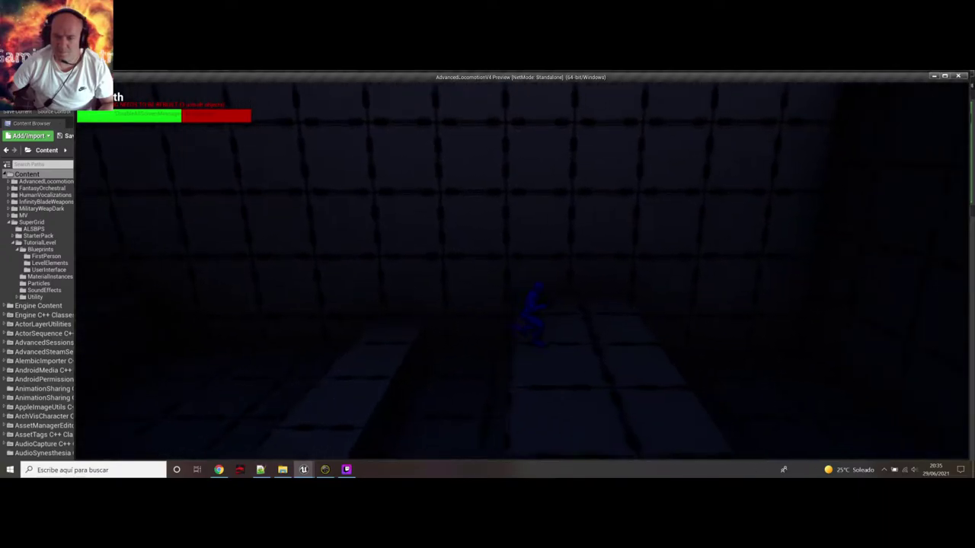
pyautogui.click(960, 77)
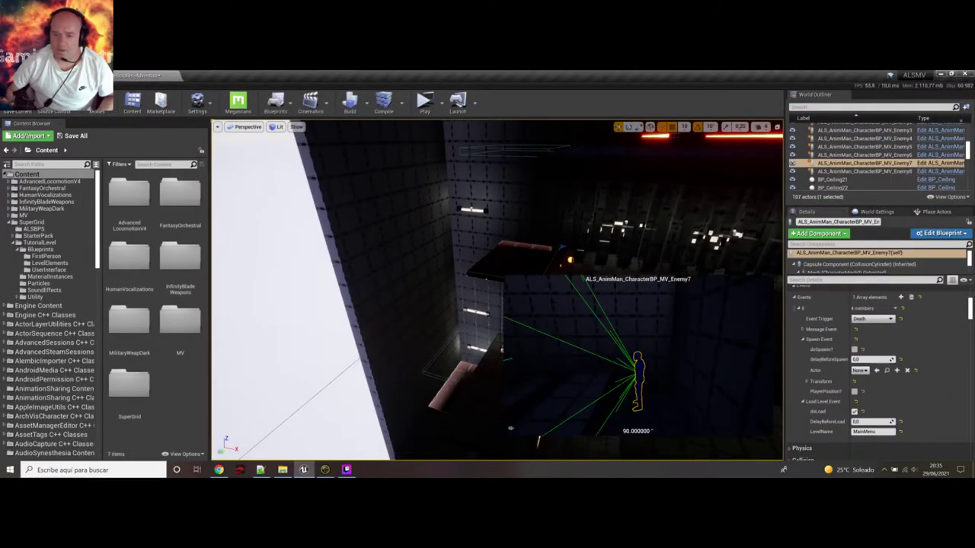
# Show the player start area in the viewport and launch the level as a networked preview with two client windows.
pyautogui.moveTo(473, 322); pyautogui.dragTo(470, 356, button='right')
pyautogui.moveTo(411, 267); pyautogui.dragTo(480, 85, button='right')
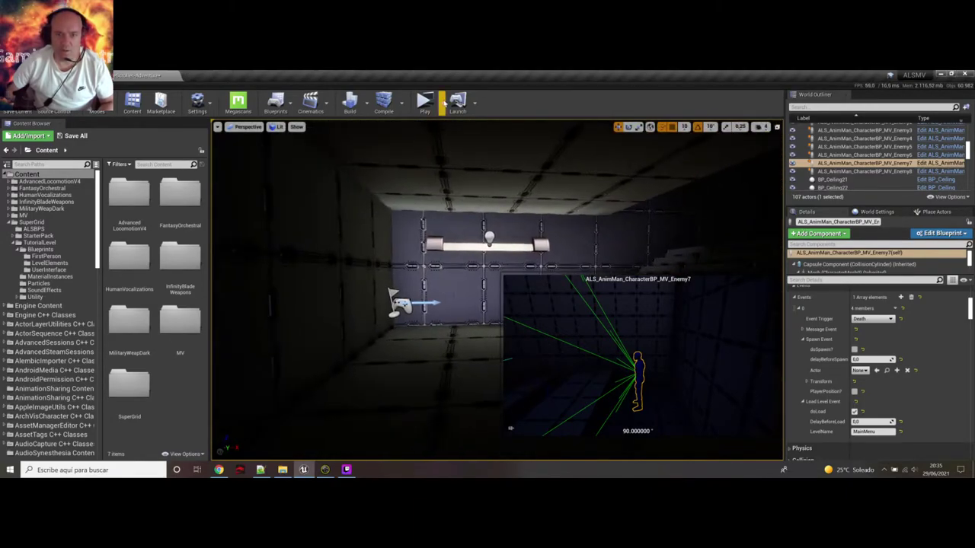
pyautogui.click(441, 103)
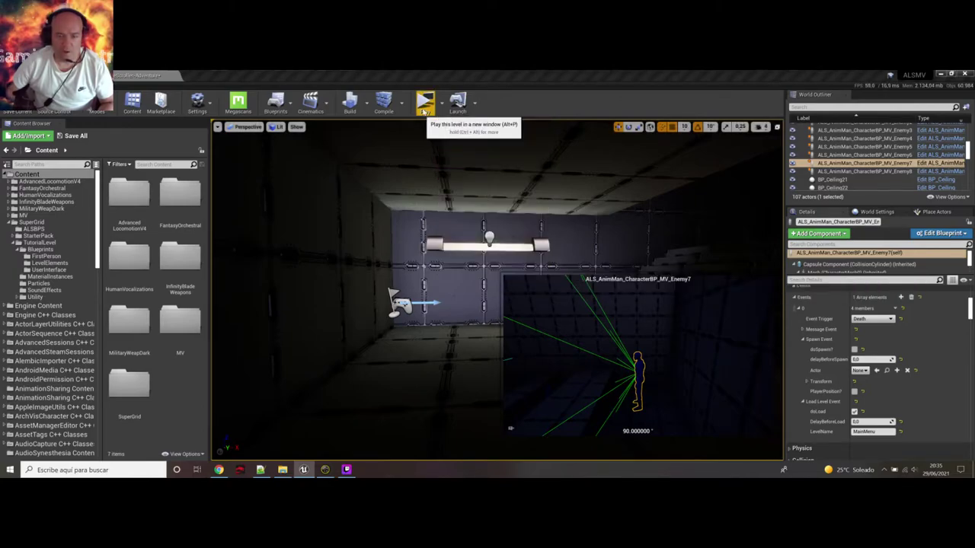
pyautogui.click(424, 101)
pyautogui.moveTo(146, 137); pyautogui.dragTo(118, 192)
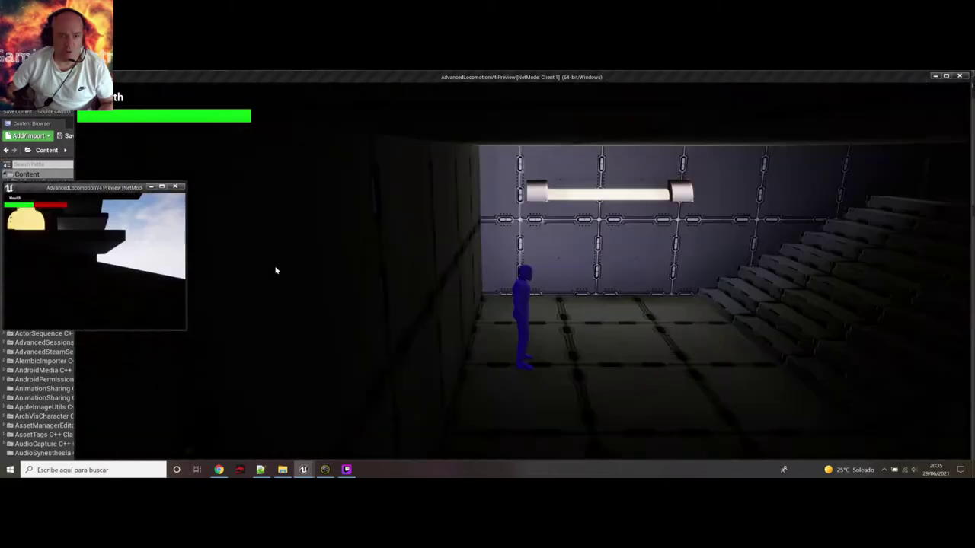
# Run the first client's character up the stairs to the glowing doorway and bring the second client's character up the stairs behind it.
pyautogui.click(331, 286)
pyautogui.press('d')
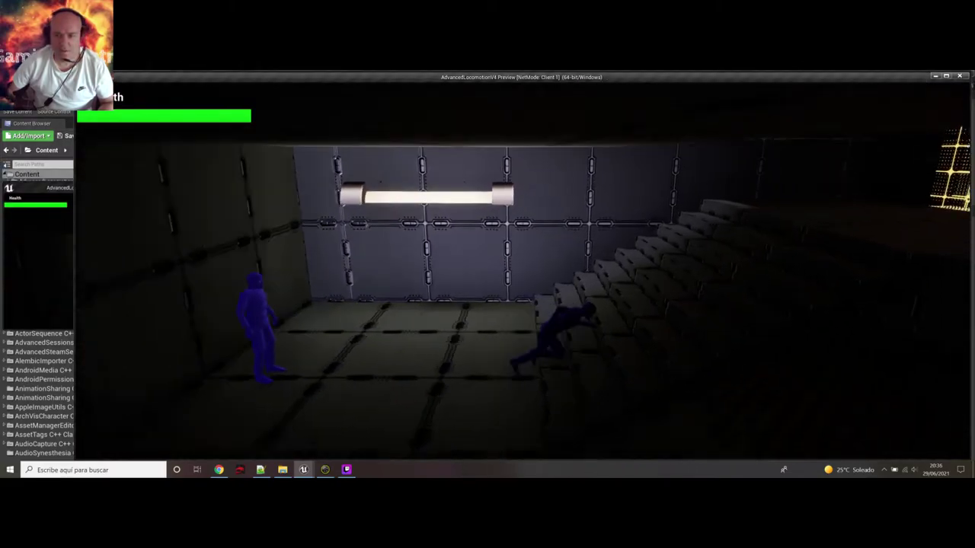
pyautogui.press('w')
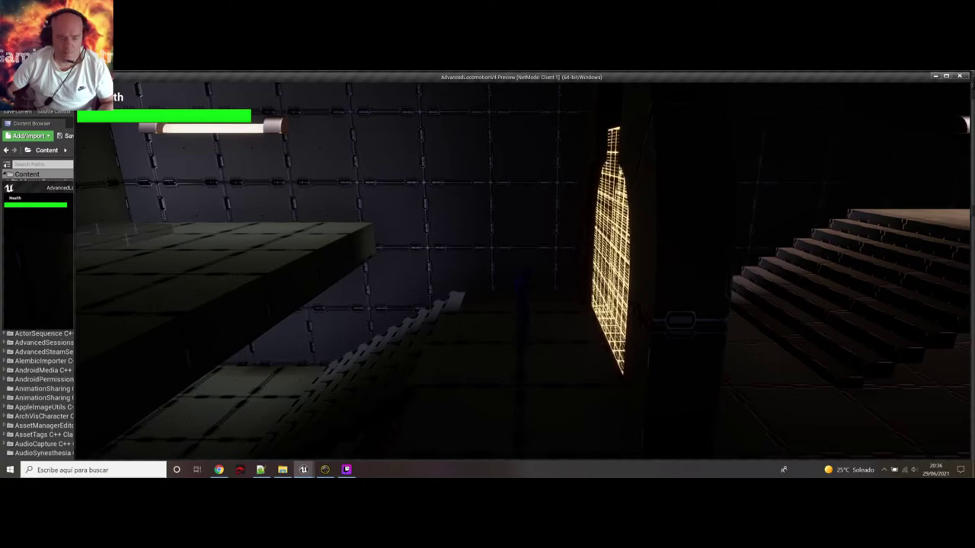
pyautogui.hotkey('alt', 'Tab')
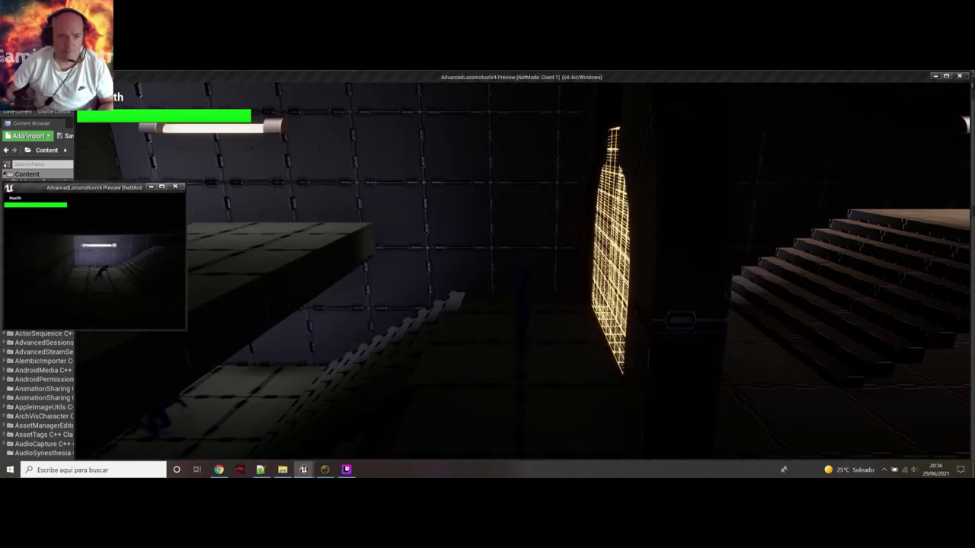
pyautogui.press('w')
pyautogui.hotkey('alt', 'Tab')
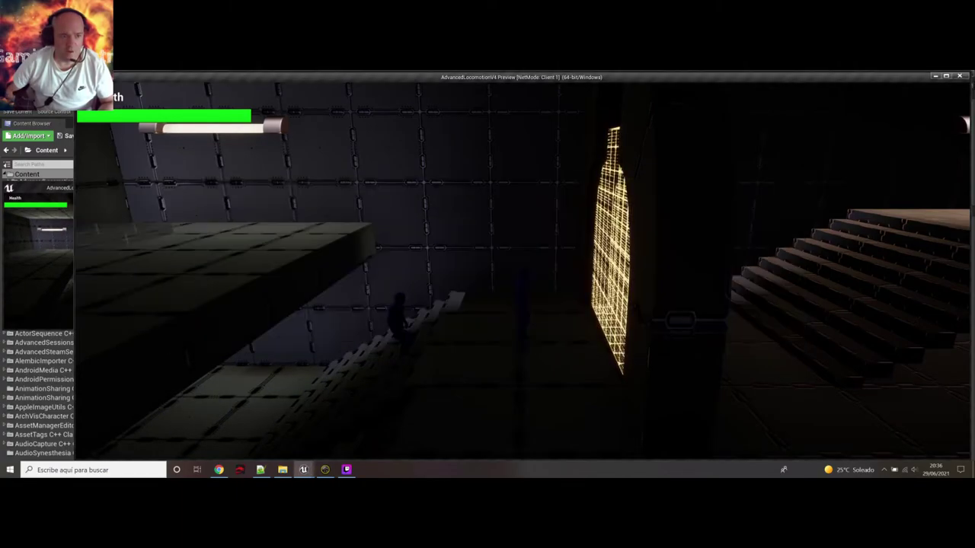
# Resize and arrange the two client preview windows side by side, with Client 2 next to Client 1.
pyautogui.moveTo(55, 189); pyautogui.dragTo(51, 156)
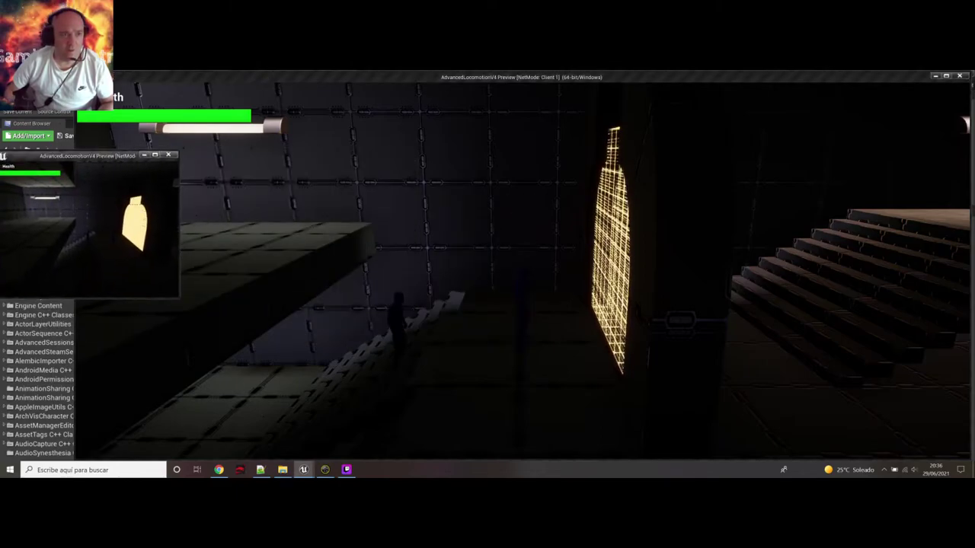
pyautogui.moveTo(75, 72); pyautogui.dragTo(492, 124)
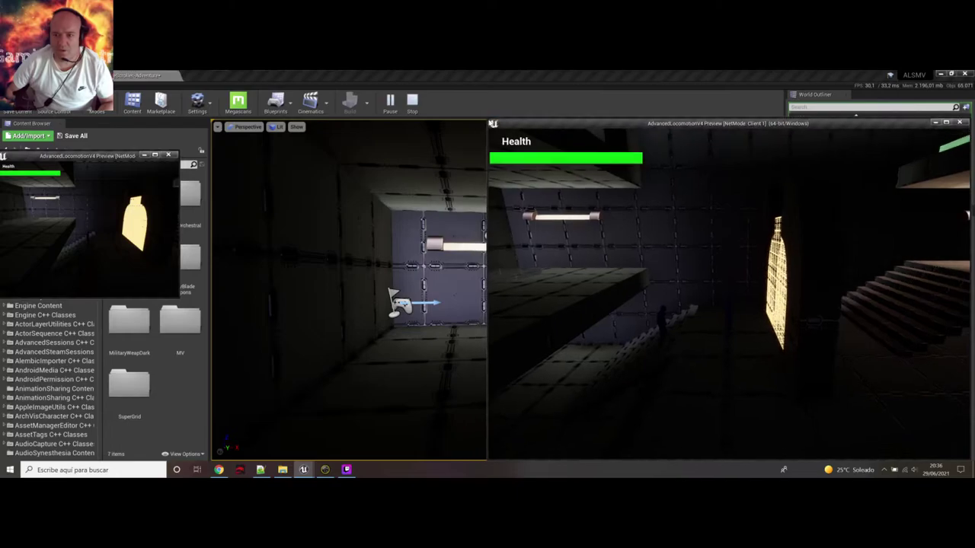
pyautogui.moveTo(568, 122); pyautogui.dragTo(539, 105)
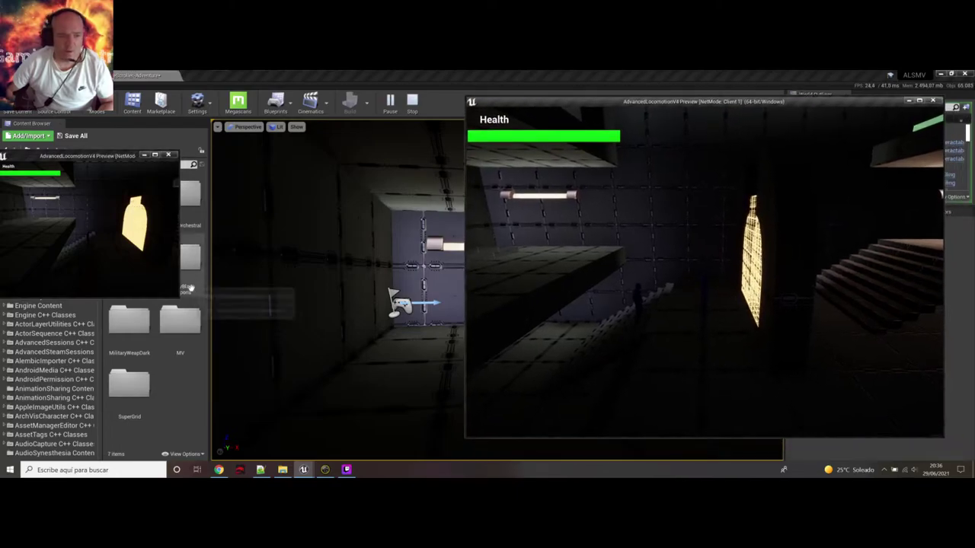
pyautogui.moveTo(220, 323); pyautogui.dragTo(453, 441)
pyautogui.moveTo(323, 157); pyautogui.dragTo(337, 104)
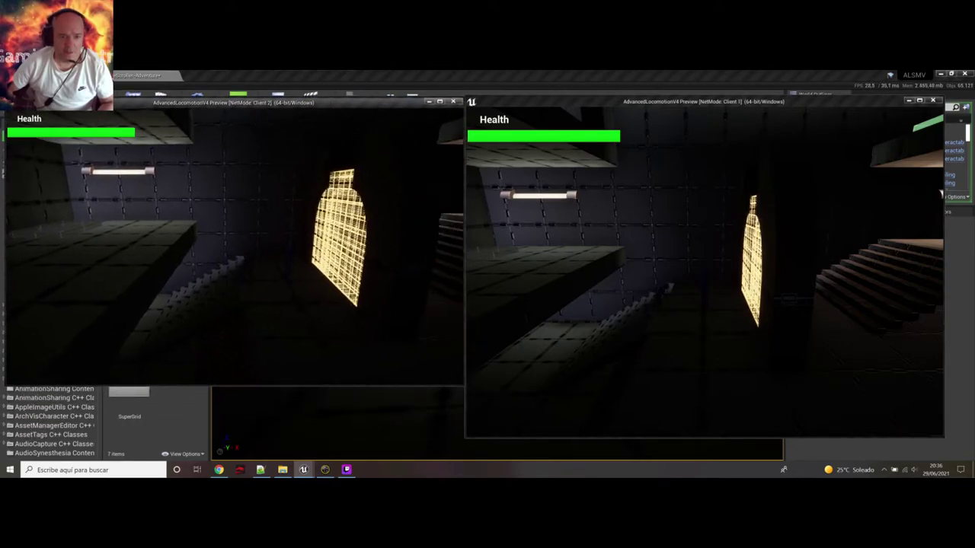
# Run the second client's character along the upper ledge to its floor trigger and back toward the doorway.
pyautogui.press('d')
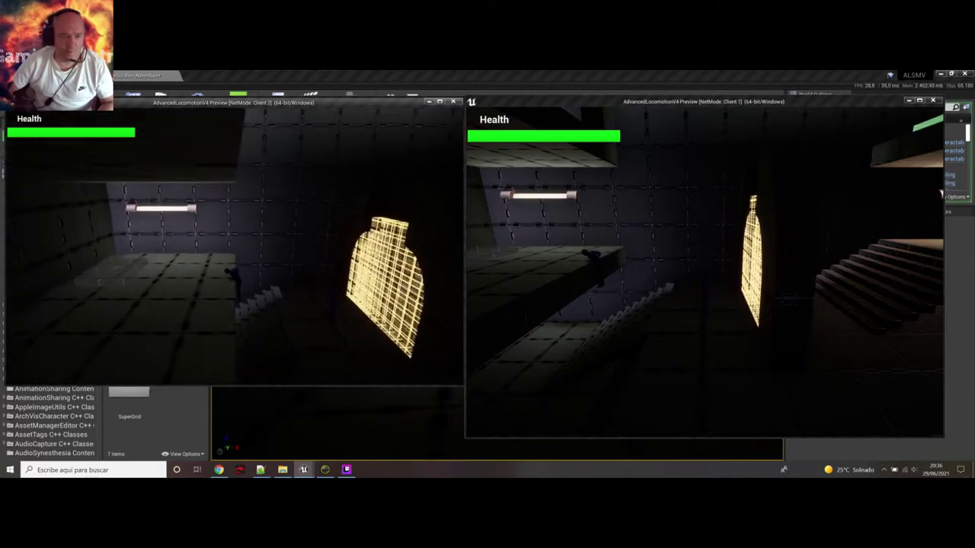
pyautogui.press('a')
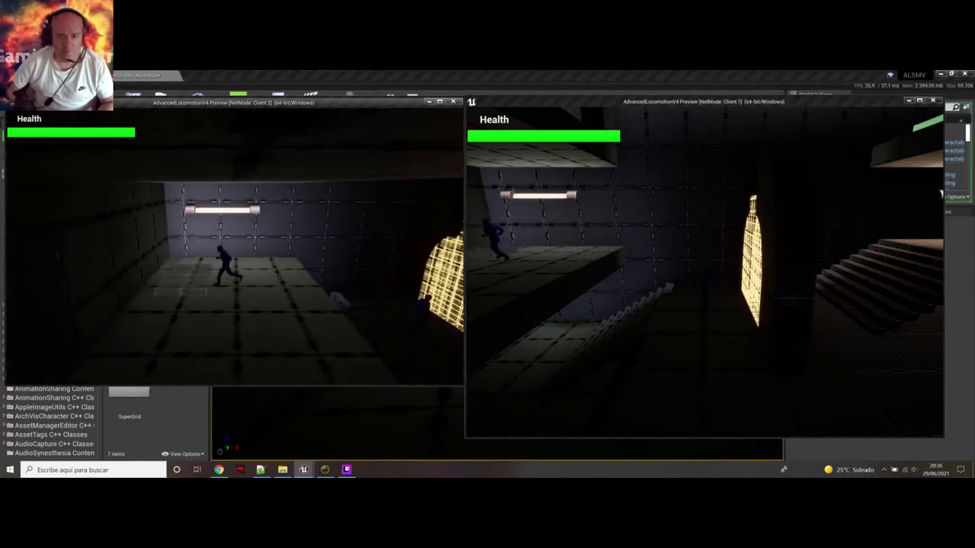
pyautogui.press('d')
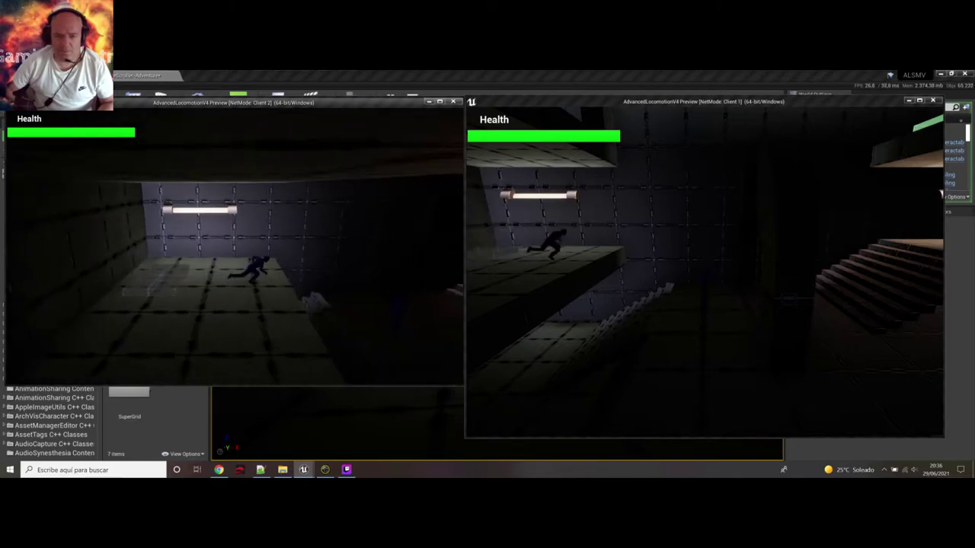
# Run Client 2's character across the level toward the lasers and back onto the ledge beside the green platform.
pyautogui.press('space')
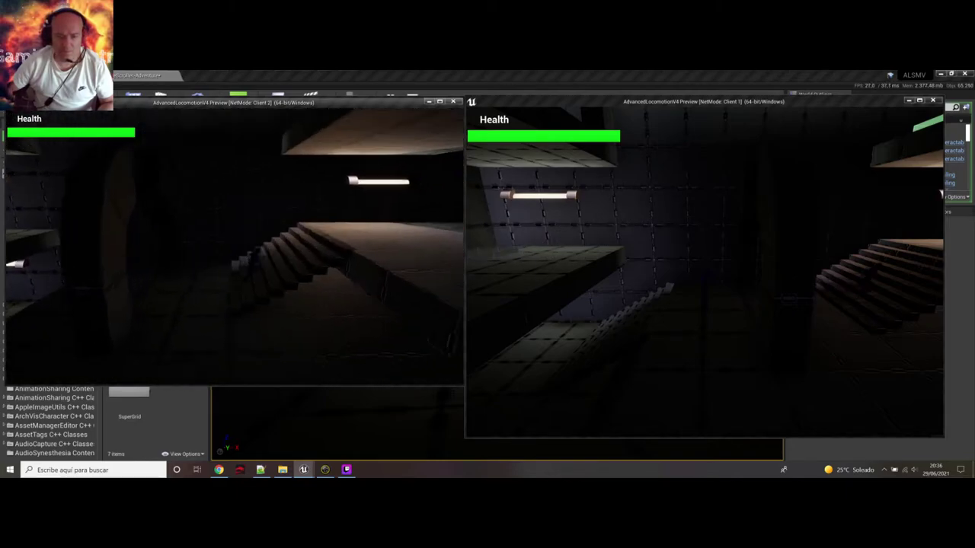
pyautogui.press('d')
pyautogui.press('d')
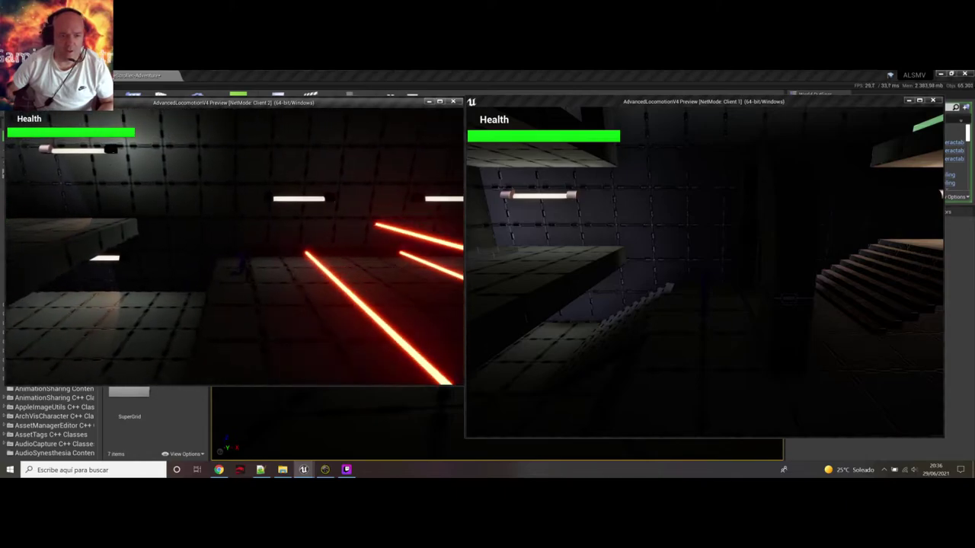
pyautogui.press('a')
pyautogui.press('space')
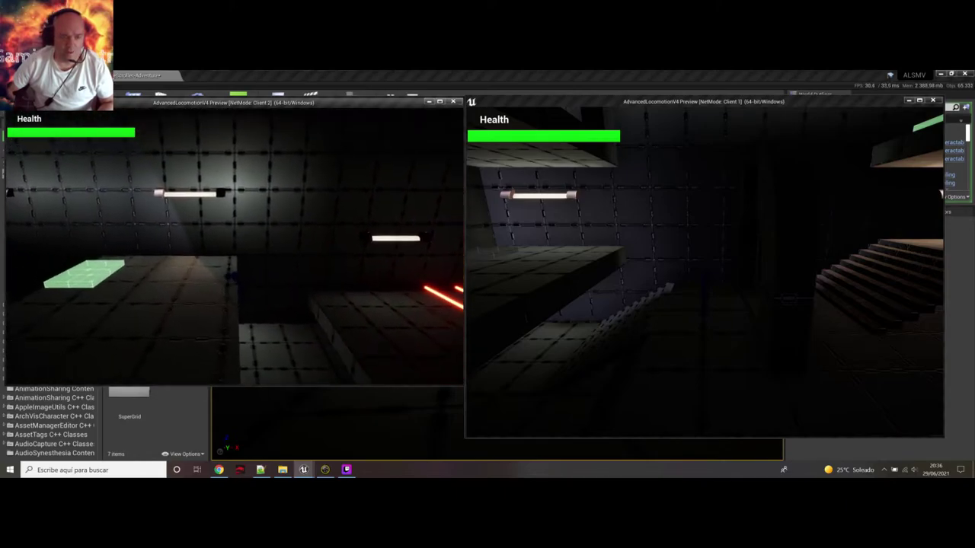
pyautogui.press('a')
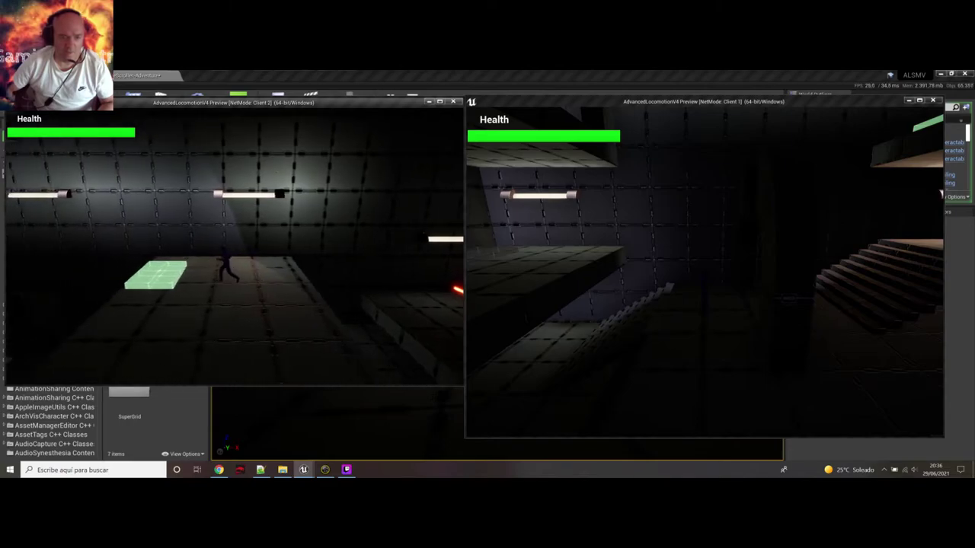
pyautogui.press('a')
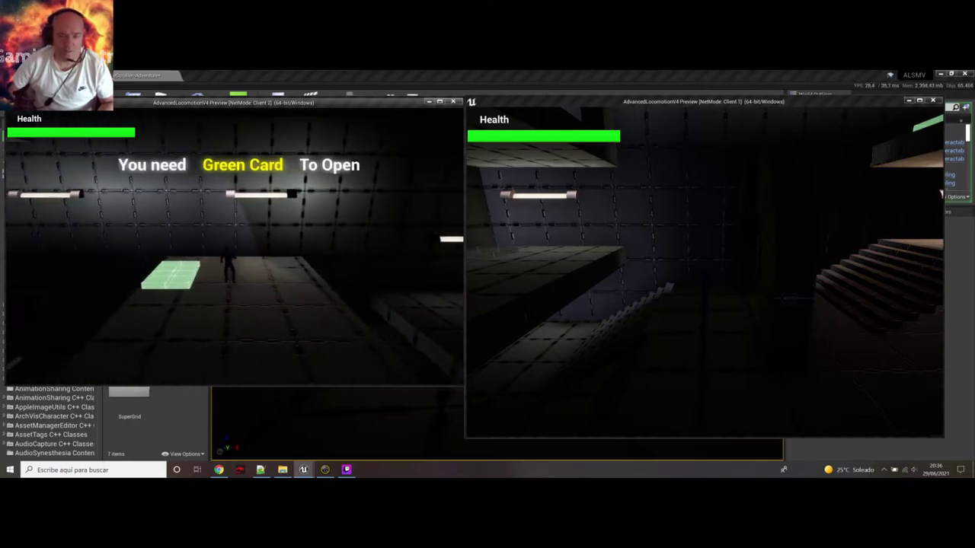
# Switch to Client 1 and bring its character past the stairs and up onto the floor in front of the lasers.
pyautogui.hotkey('alt', 'Tab')
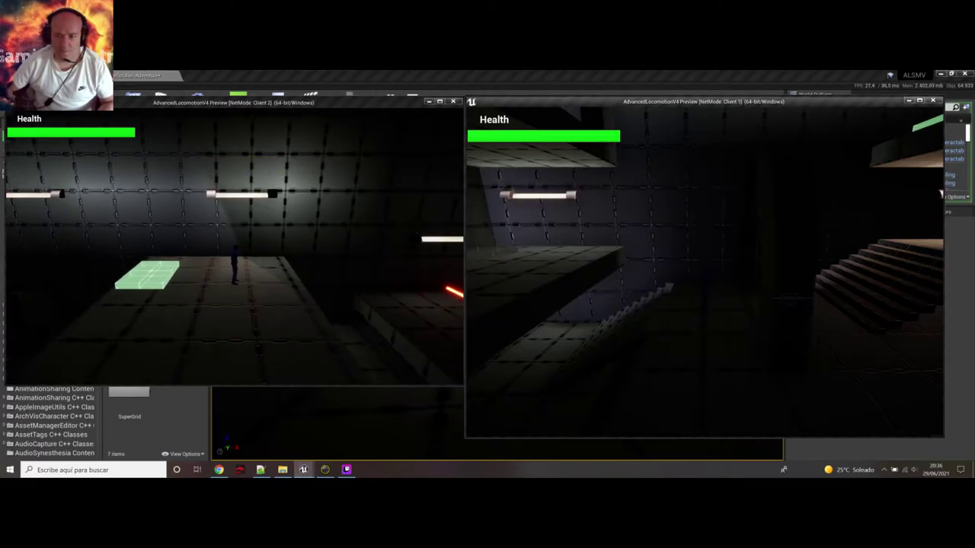
pyautogui.press('d')
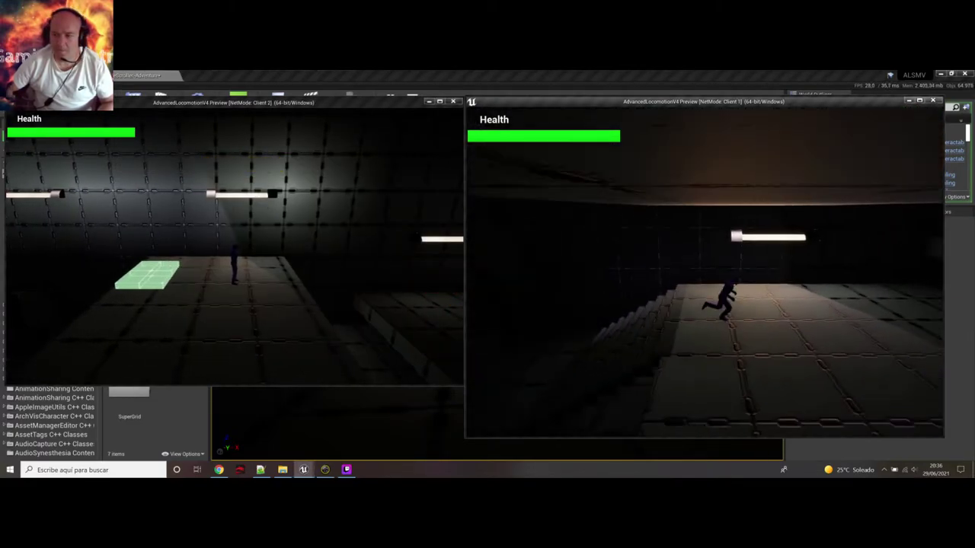
pyautogui.press('d')
pyautogui.press('space')
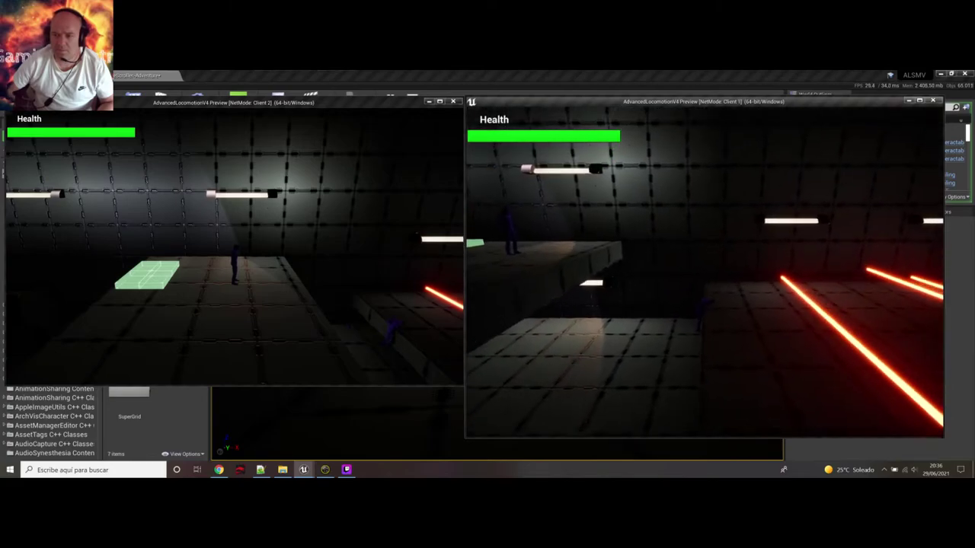
pyautogui.press('d')
# Switch back to Client 2 and jump its character off the ledge and up beside Client 1's character near the lasers.
pyautogui.hotkey('alt', 'Tab')
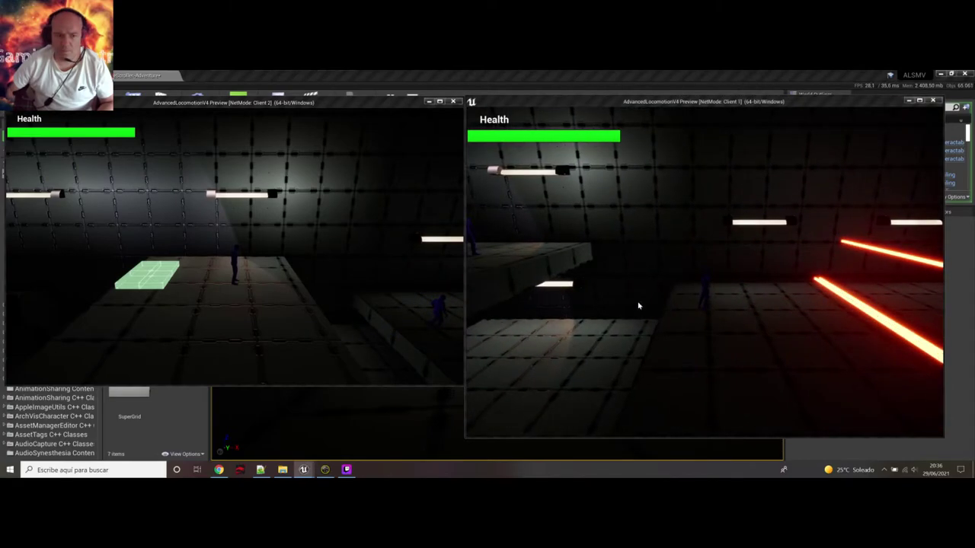
pyautogui.press('d')
pyautogui.press('space')
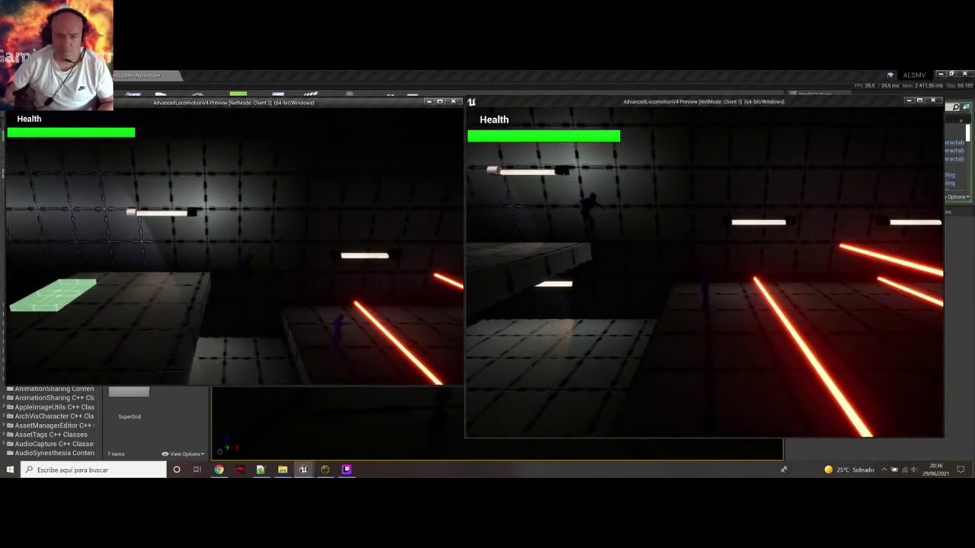
pyautogui.press('w')
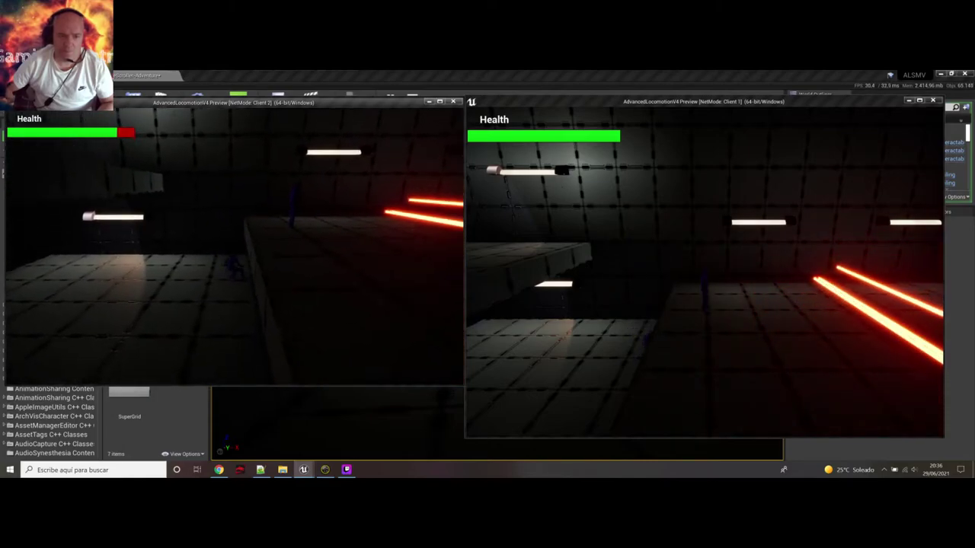
pyautogui.press('space')
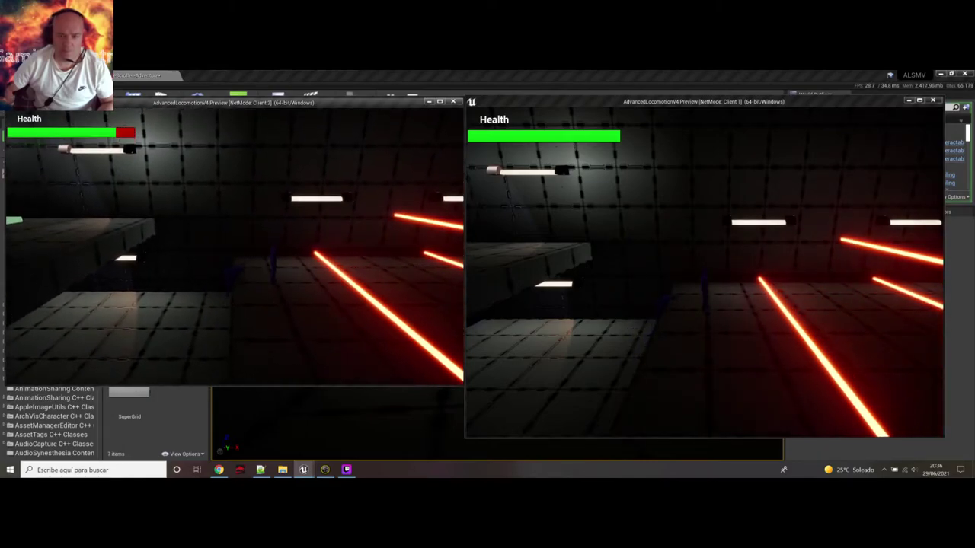
pyautogui.press('d')
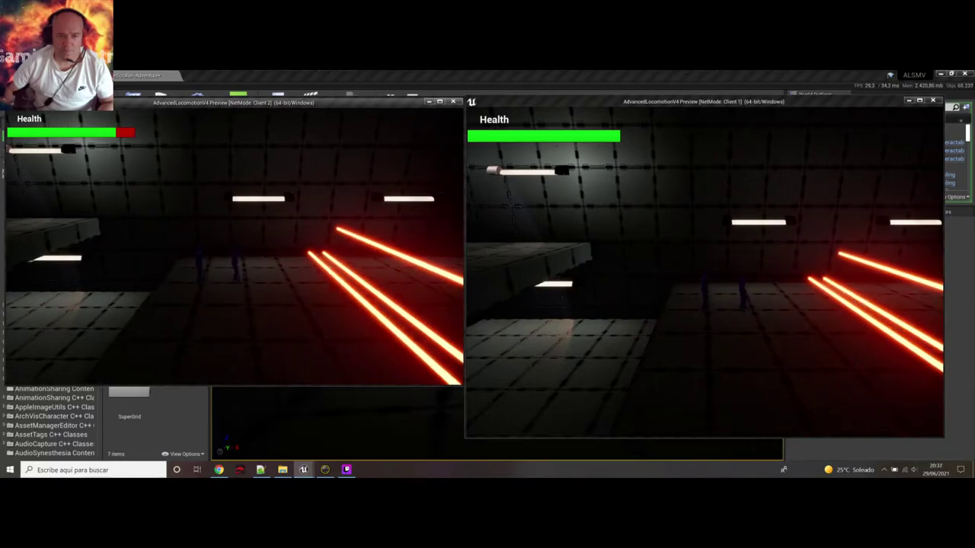
# Run and jump Client 2's character through the moving lasers until its health is depleted, and end the multiplayer preview.
pyautogui.press('d')
pyautogui.press('space')
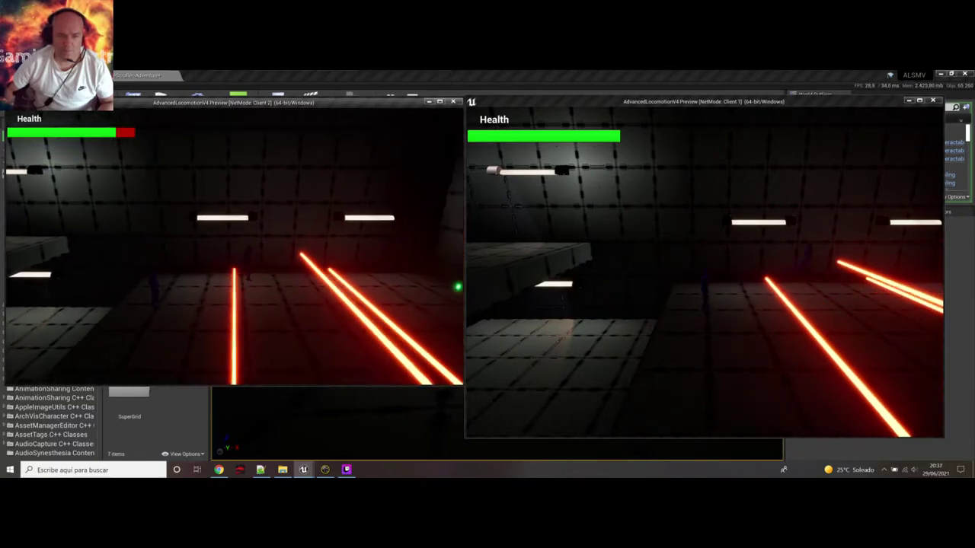
pyautogui.press('d')
pyautogui.press('space')
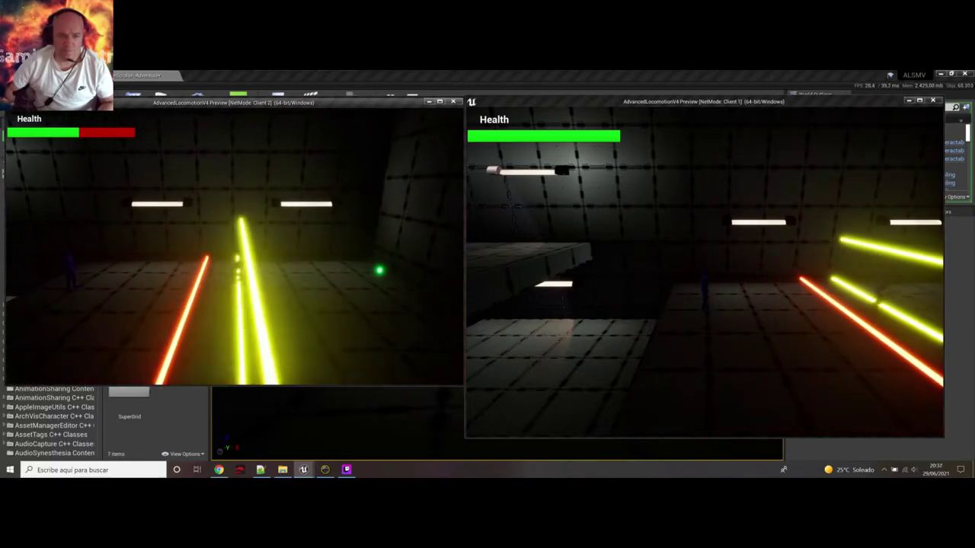
pyautogui.press('d')
pyautogui.press('a')
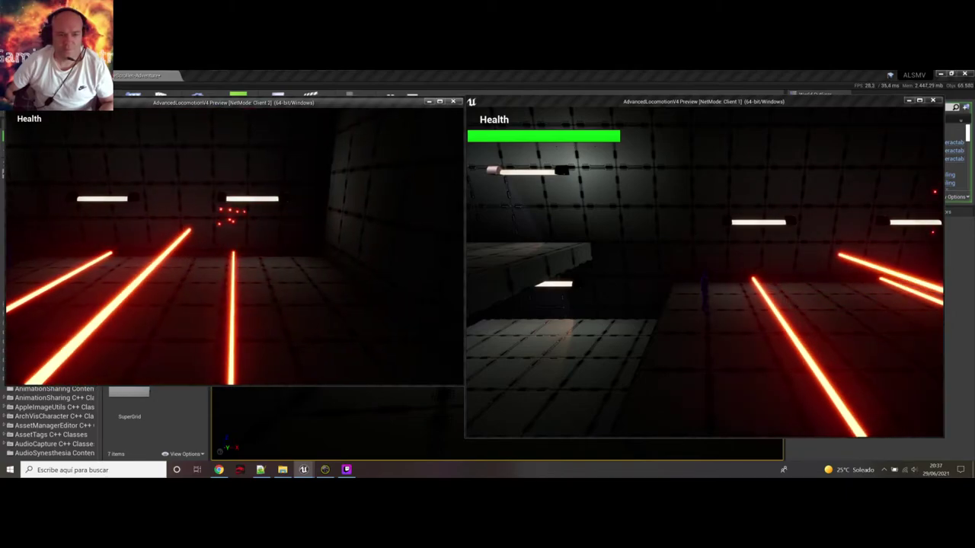
pyautogui.click(454, 102)
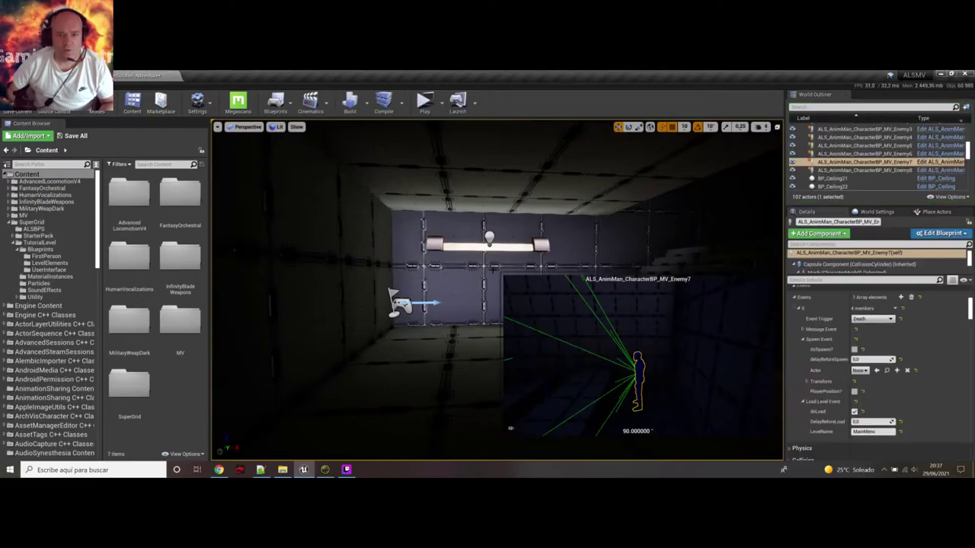
# Select the BP_Interactable_Resize door in the level and examine the surrounding rooms, platforms and laser area.
pyautogui.moveTo(461, 278); pyautogui.dragTo(495, 324, button='right')
pyautogui.moveTo(434, 301); pyautogui.dragTo(404, 289, button='right')
pyautogui.click(490, 256)
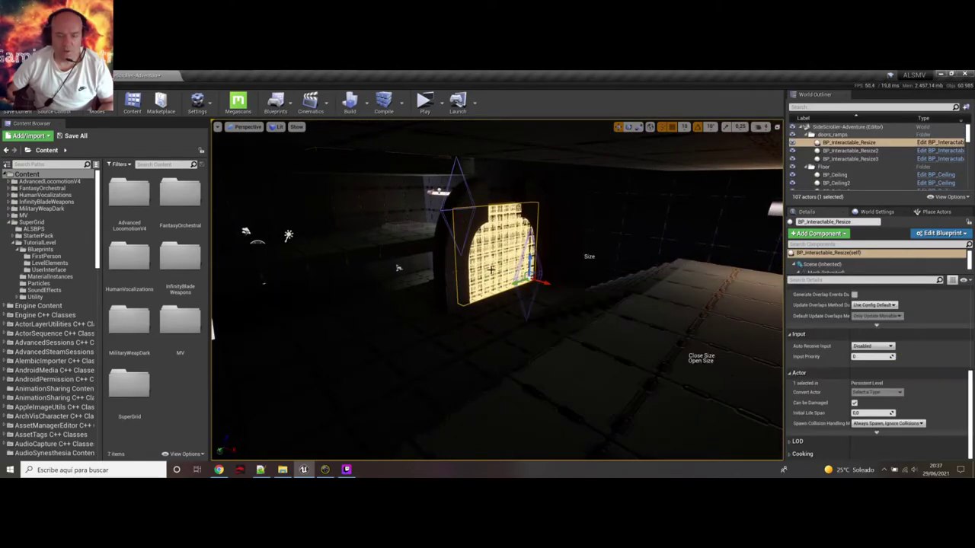
pyautogui.moveTo(490, 257)
pyautogui.mouseDown(button='right')
pyautogui.moveTo(460, 263)
pyautogui.moveTo(521, 262)
pyautogui.moveTo(487, 263)
pyautogui.mouseUp(button='right')
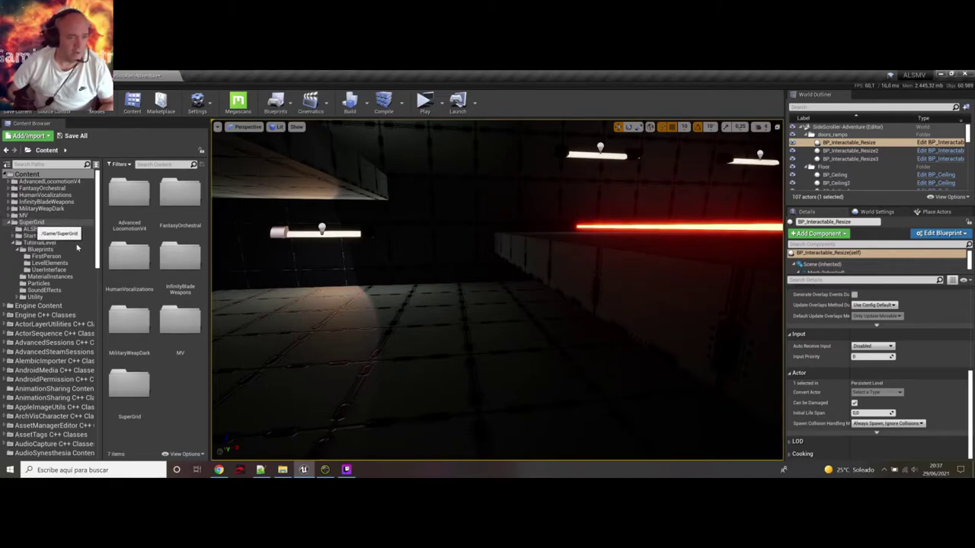
pyautogui.moveTo(343, 282); pyautogui.dragTo(304, 271, button='right')
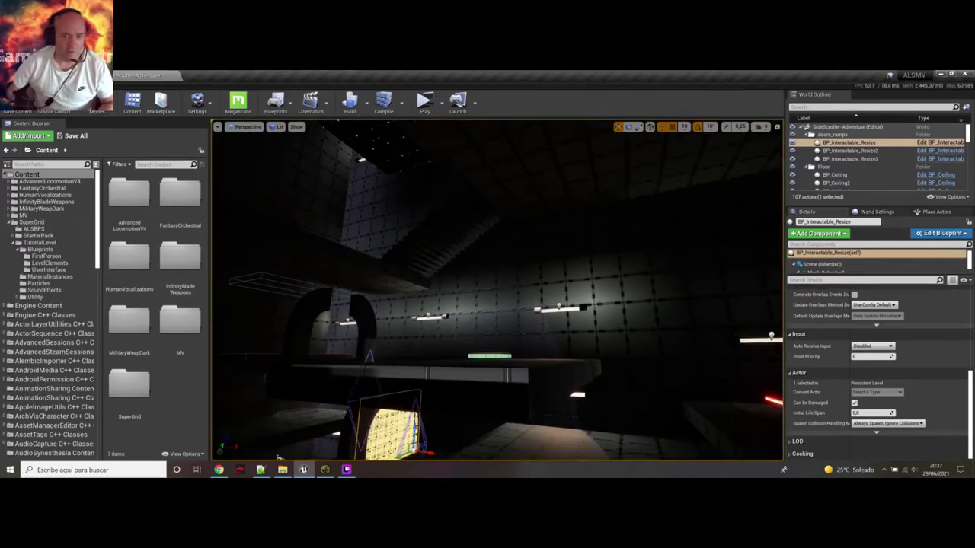
pyautogui.moveTo(278, 457)
pyautogui.mouseDown(button='right')
pyautogui.moveTo(297, 451)
pyautogui.moveTo(266, 456)
pyautogui.moveTo(279, 457)
pyautogui.mouseUp(button='right')
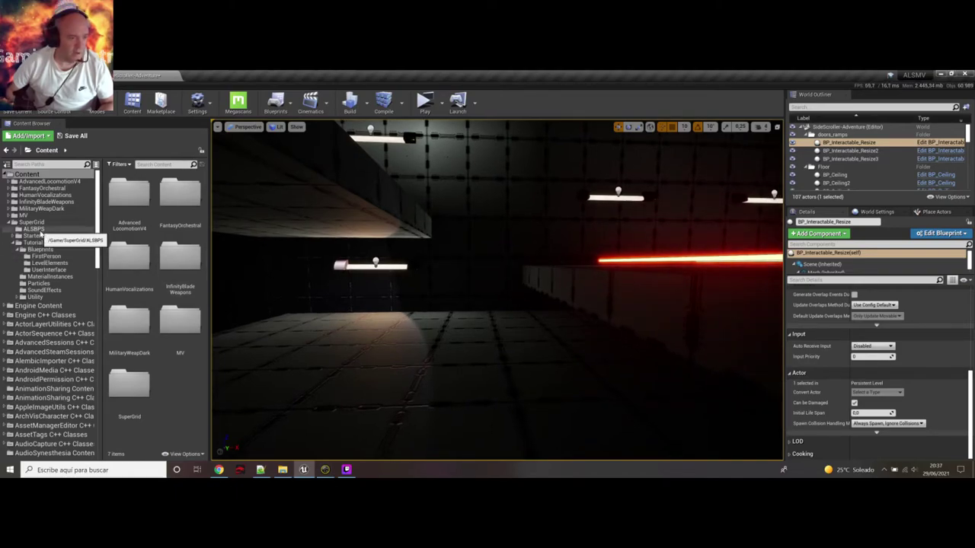
# Place a BP_Interactable_Resize from the ALSBPS folder on the floor near the lasers and enable its Editing? option.
pyautogui.click(37, 229)
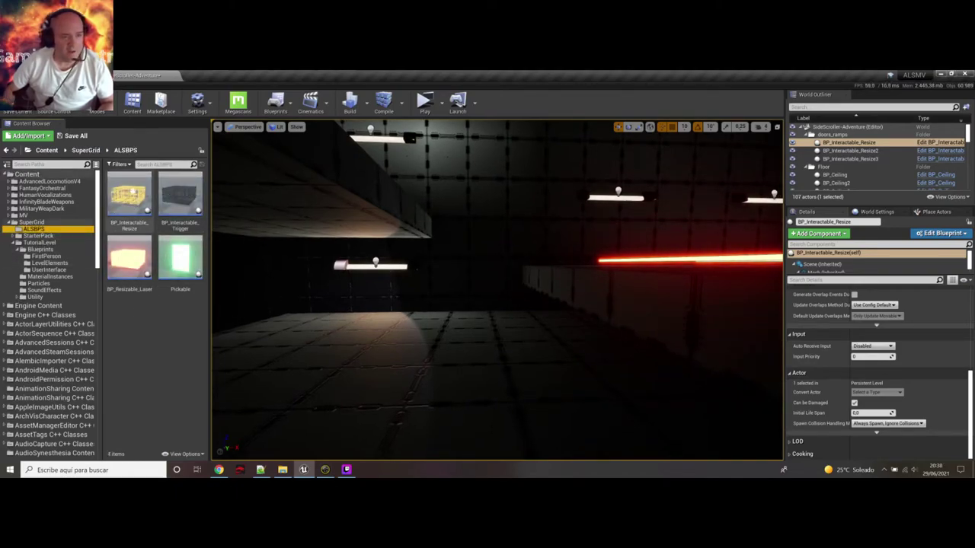
pyautogui.click(135, 216)
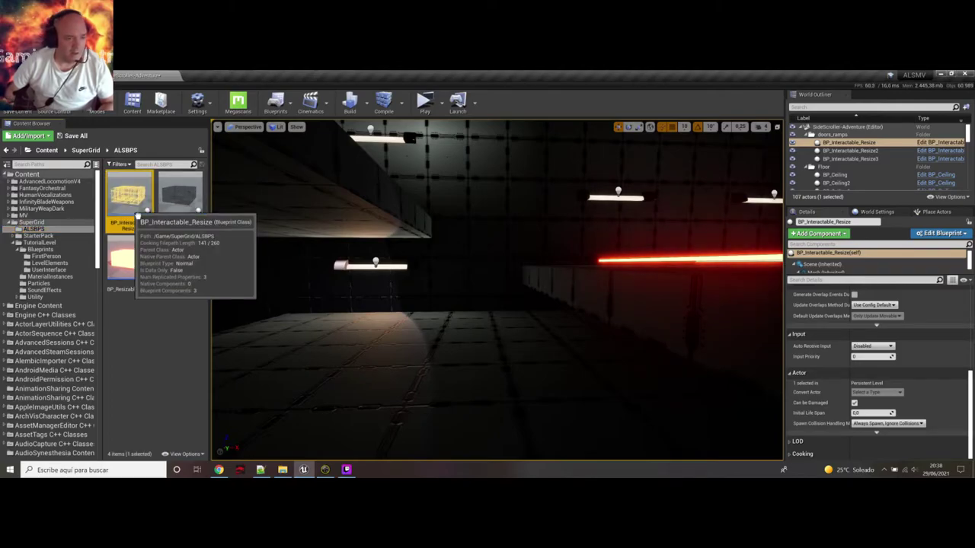
pyautogui.moveTo(136, 216); pyautogui.dragTo(473, 326)
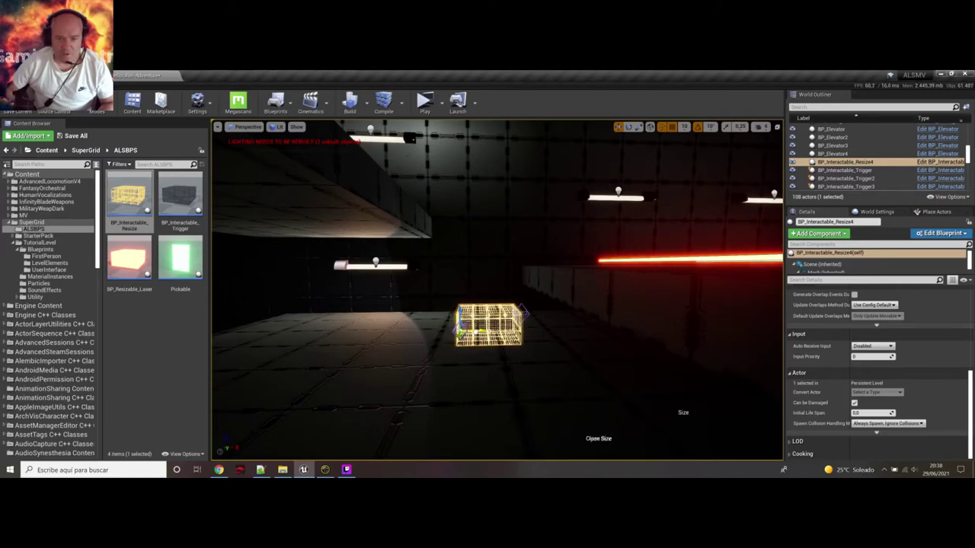
pyautogui.scroll(5, 900, 403)
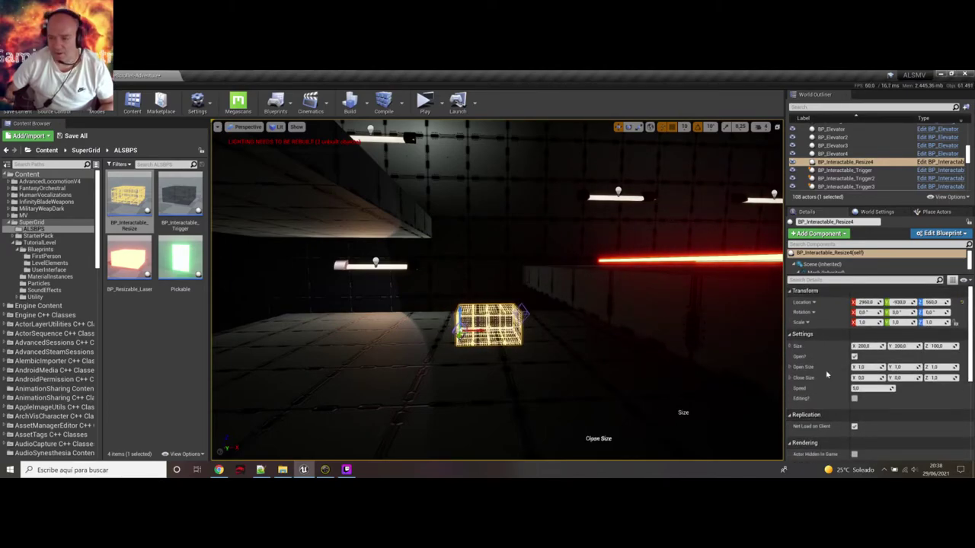
pyautogui.press('Return')
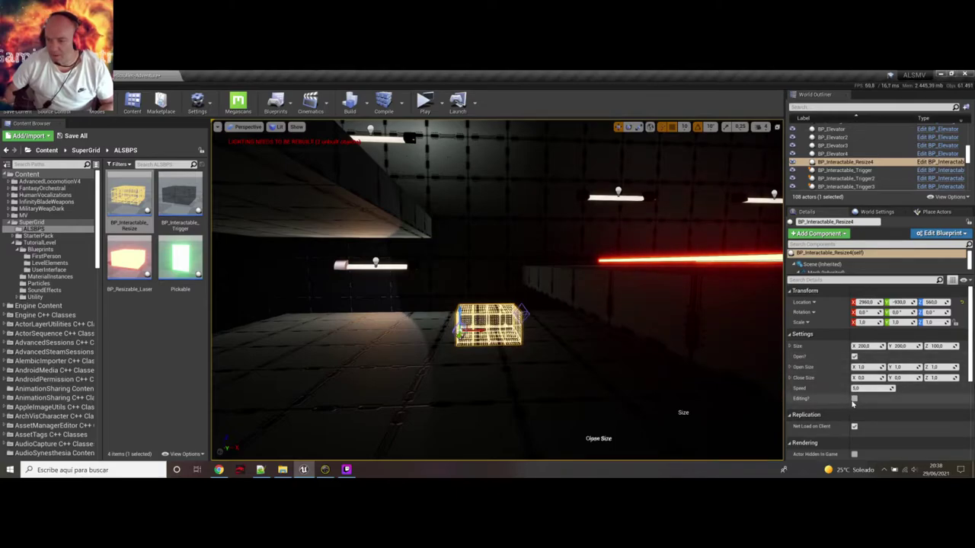
pyautogui.click(853, 399)
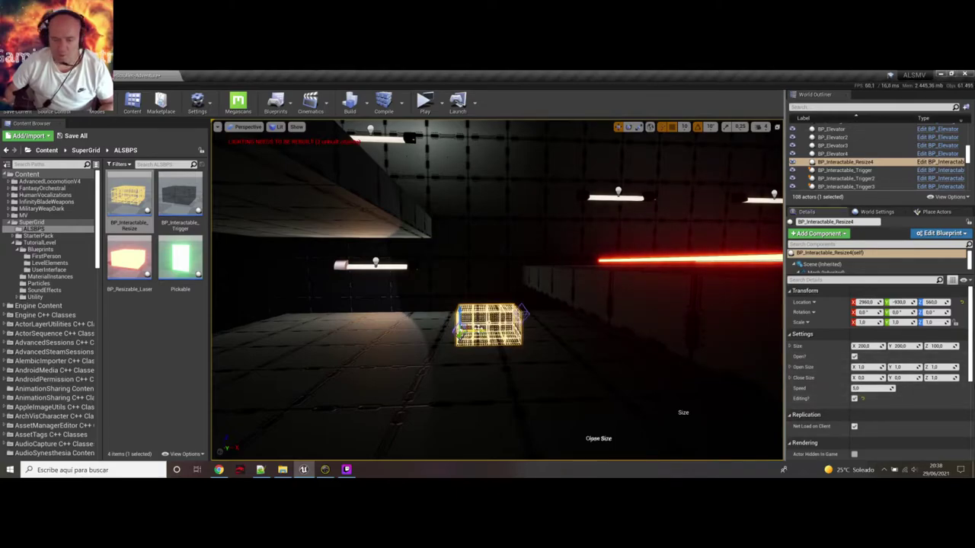
# Move the new resizable block to X 3040, Y -1100 and scale it into a tall thin wall of about 0.28 × 2.38 × 4.92.
pyautogui.moveTo(495, 304); pyautogui.dragTo(632, 308, button='right')
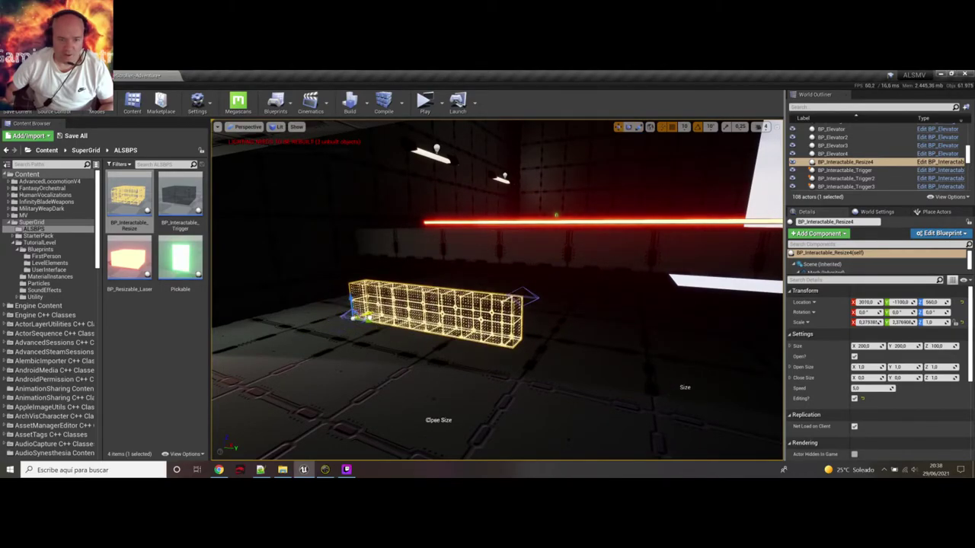
pyautogui.moveTo(370, 318); pyautogui.dragTo(376, 316)
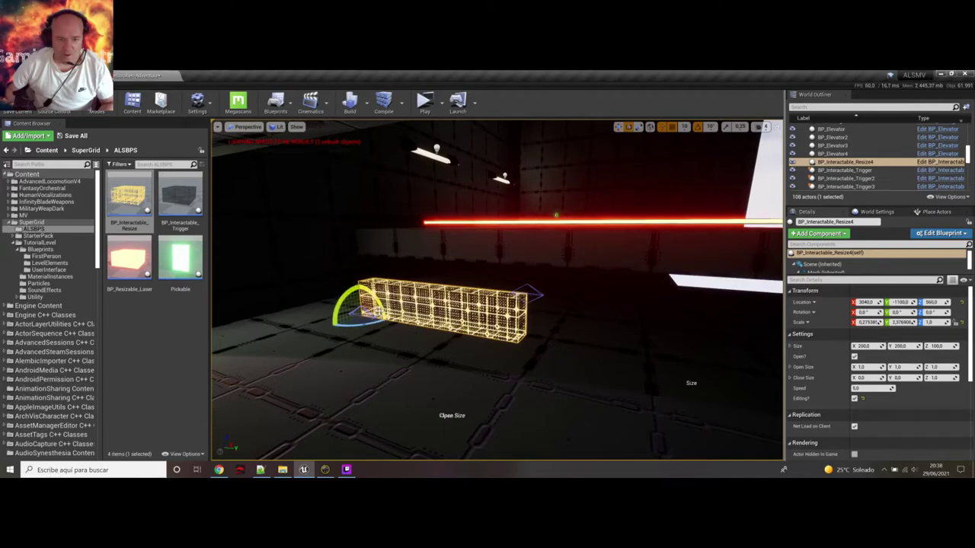
pyautogui.moveTo(360, 298); pyautogui.dragTo(360, 194)
pyautogui.moveTo(361, 194); pyautogui.dragTo(320, 198, button='right')
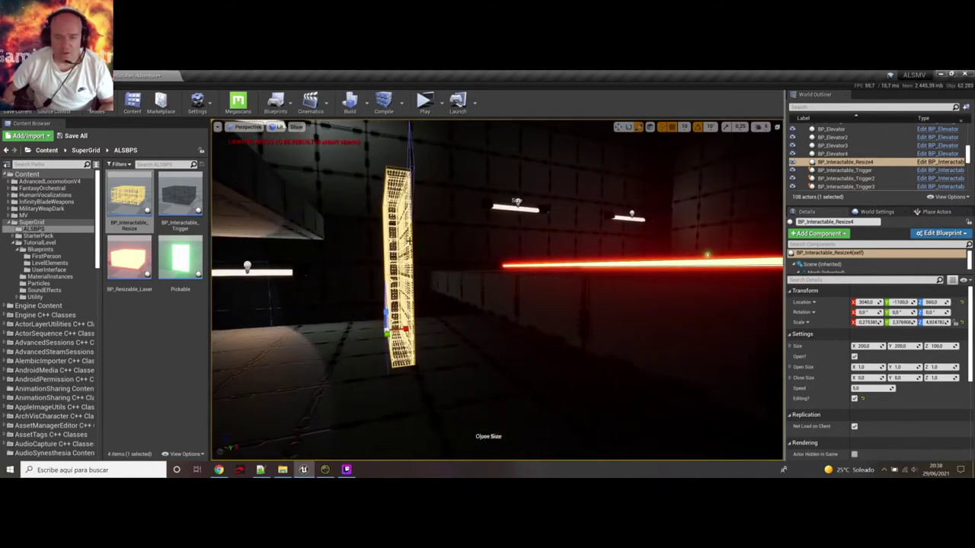
pyautogui.moveTo(390, 237); pyautogui.dragTo(325, 257, button='right')
pyautogui.scroll(-2, 312, 255)
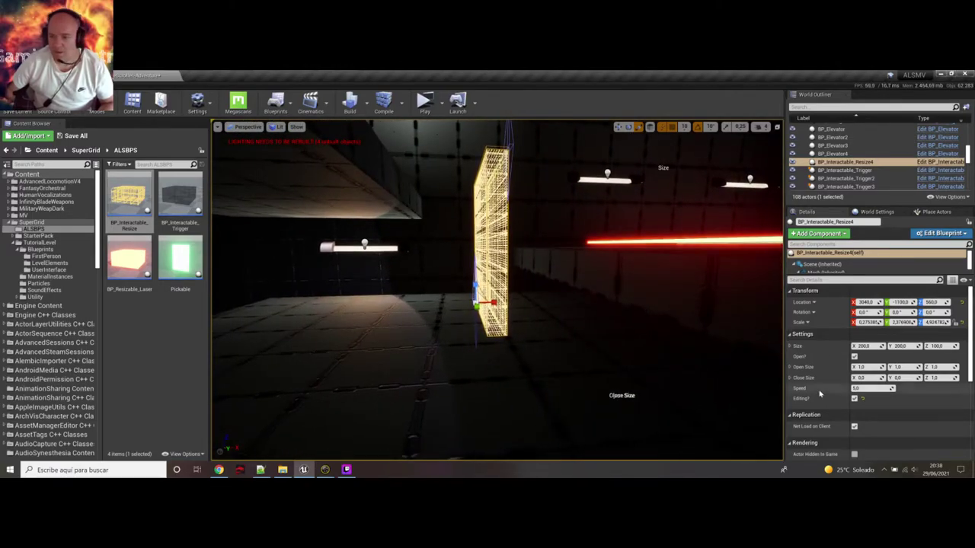
# Copy the wall's Scale values into its Close Size setting.
pyautogui.rightClick(810, 326)
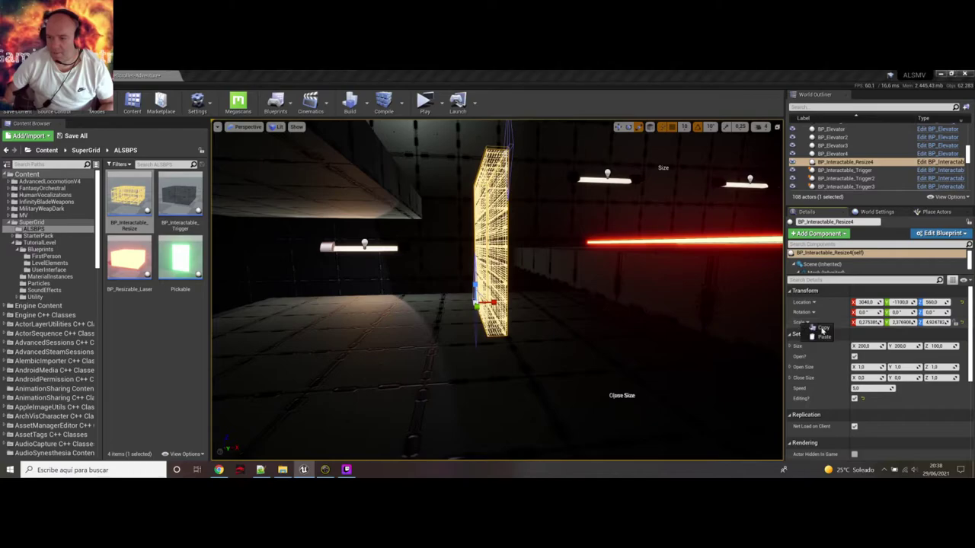
pyautogui.click(823, 332)
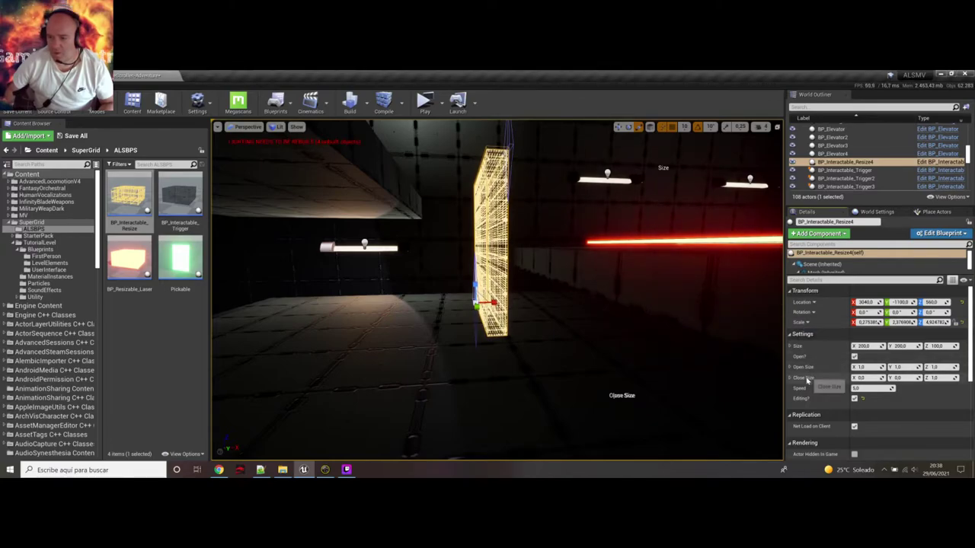
pyautogui.rightClick(806, 381)
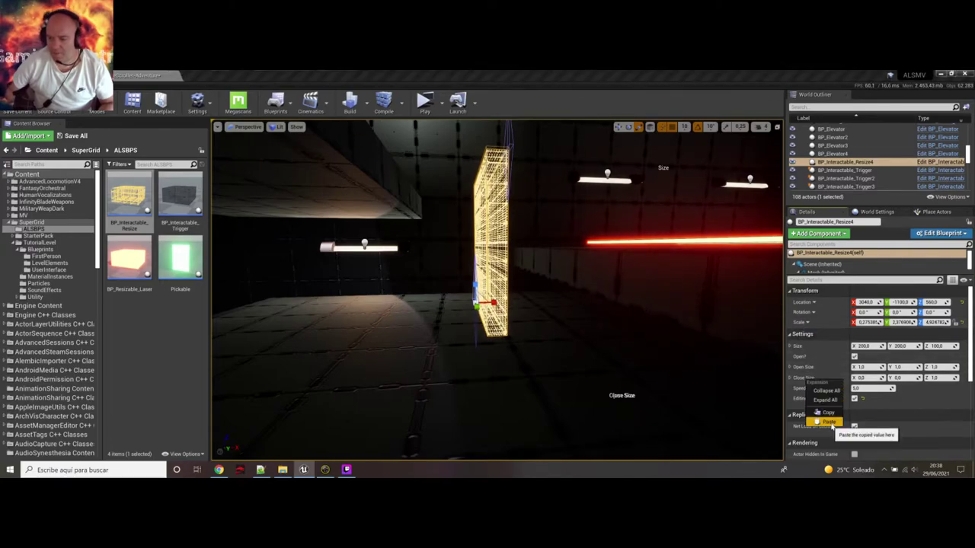
pyautogui.click(827, 422)
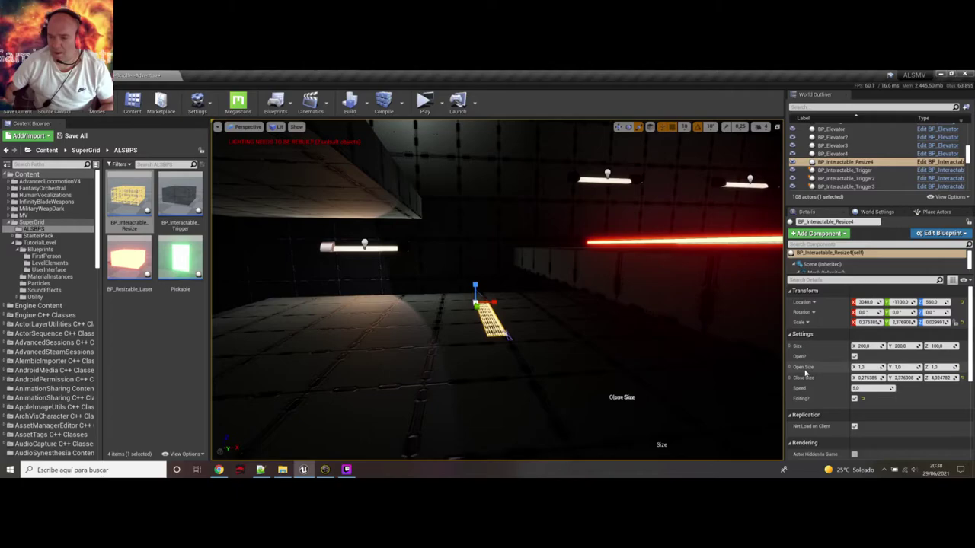
# Copy the flattened block's Scale values into its Open Size setting and disable its Editing? option.
pyautogui.rightClick(803, 323)
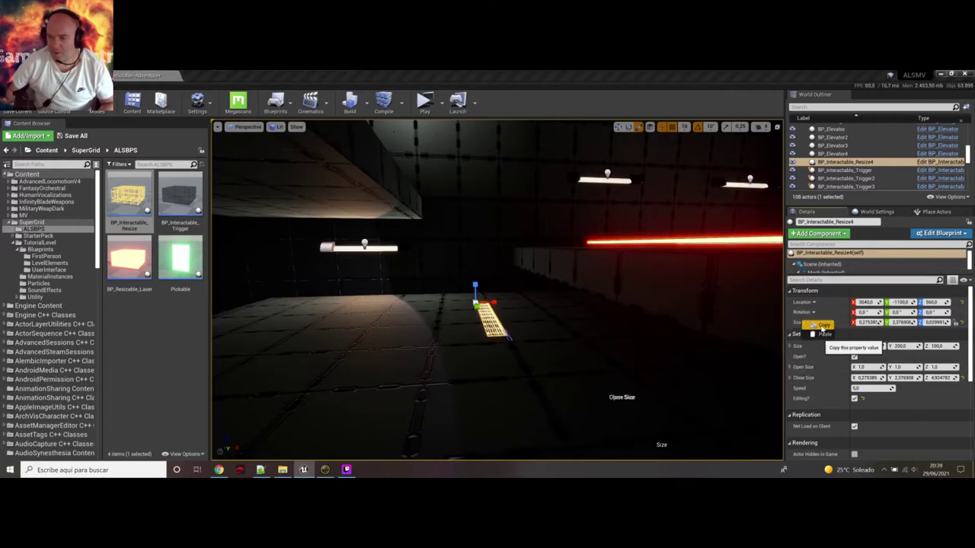
pyautogui.click(824, 326)
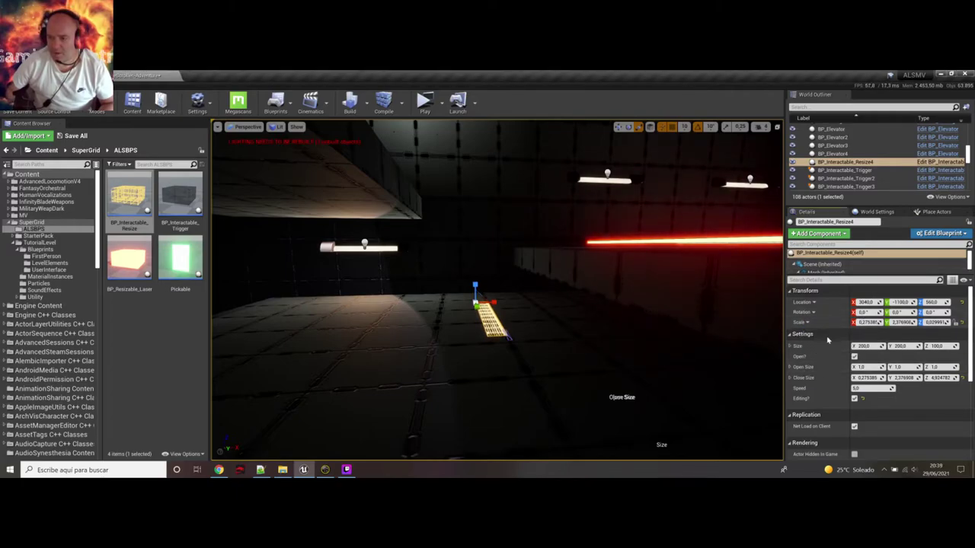
pyautogui.rightClick(805, 370)
pyautogui.click(829, 410)
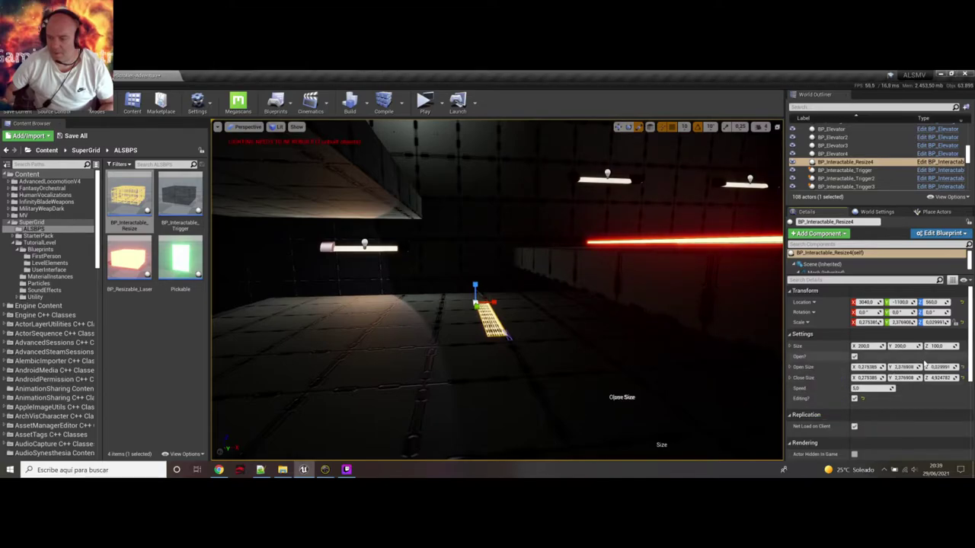
pyautogui.click(853, 399)
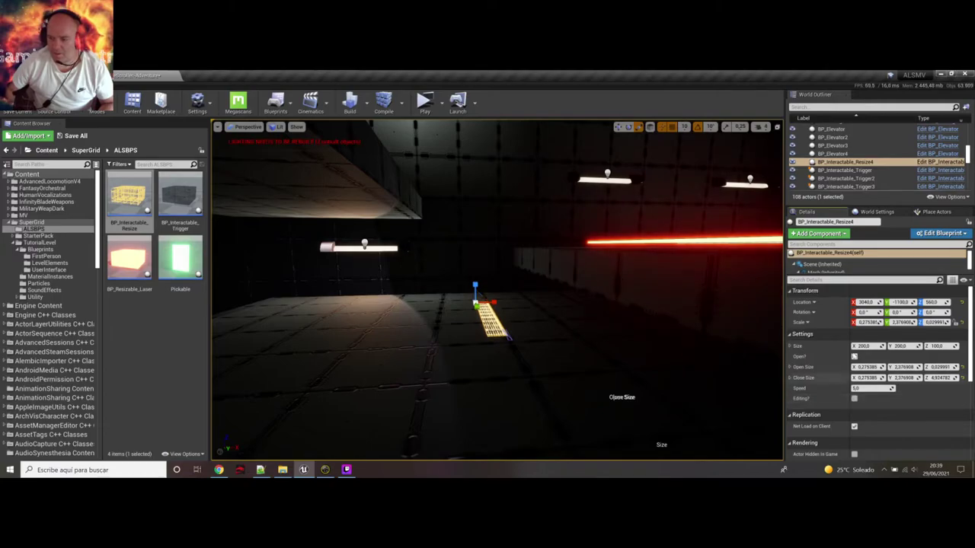
# Toggle the door's Open? option repeatedly to preview its open and close sizes, and leave it disabled.
pyautogui.click(855, 357)
pyautogui.click(855, 357)
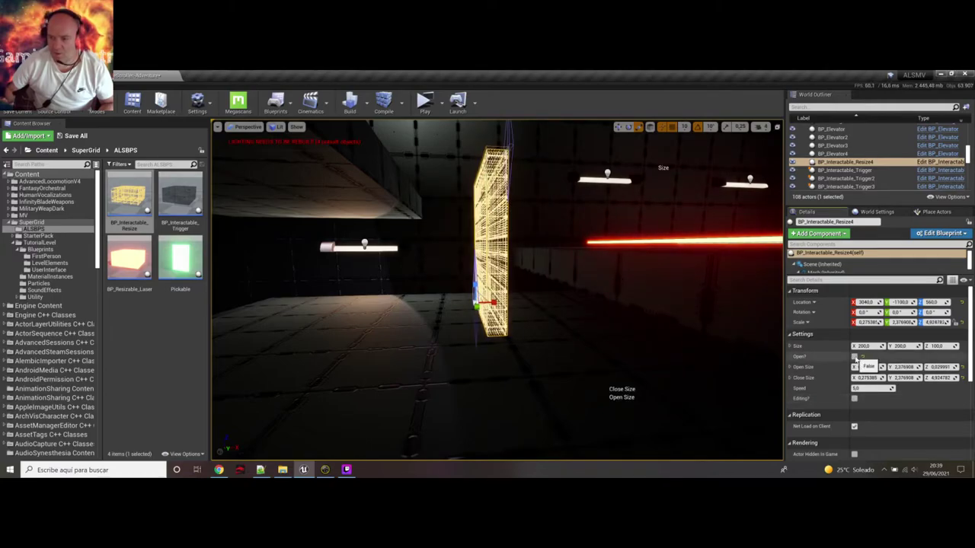
pyautogui.click(854, 358)
pyautogui.click(854, 357)
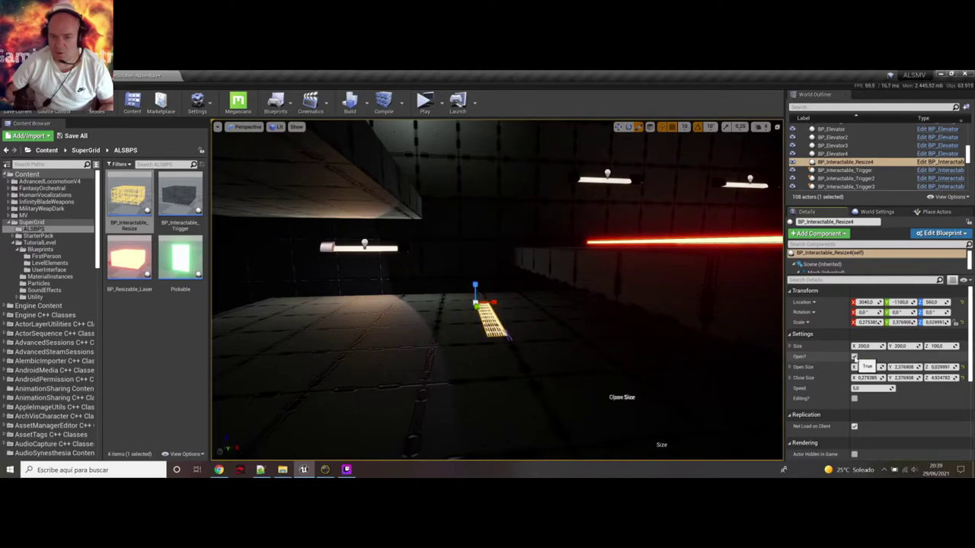
pyautogui.click(854, 357)
pyautogui.click(854, 358)
pyautogui.click(854, 357)
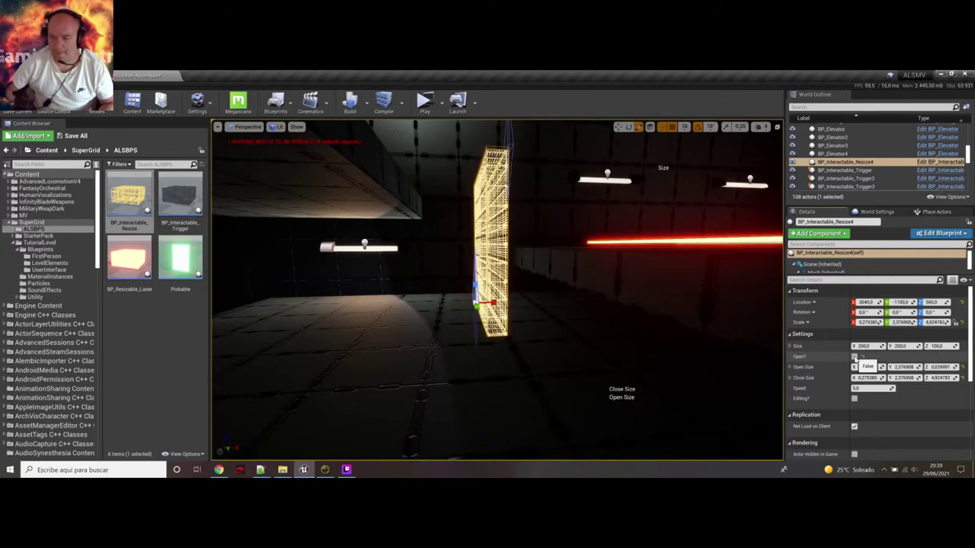
pyautogui.click(855, 357)
pyautogui.click(854, 357)
pyautogui.click(854, 357)
pyautogui.click(855, 357)
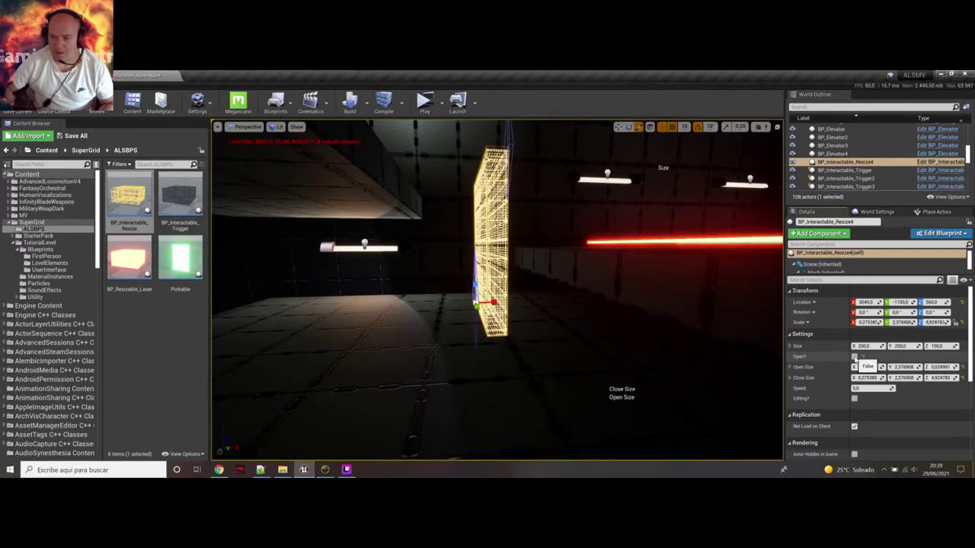
pyautogui.click(854, 357)
pyautogui.click(855, 357)
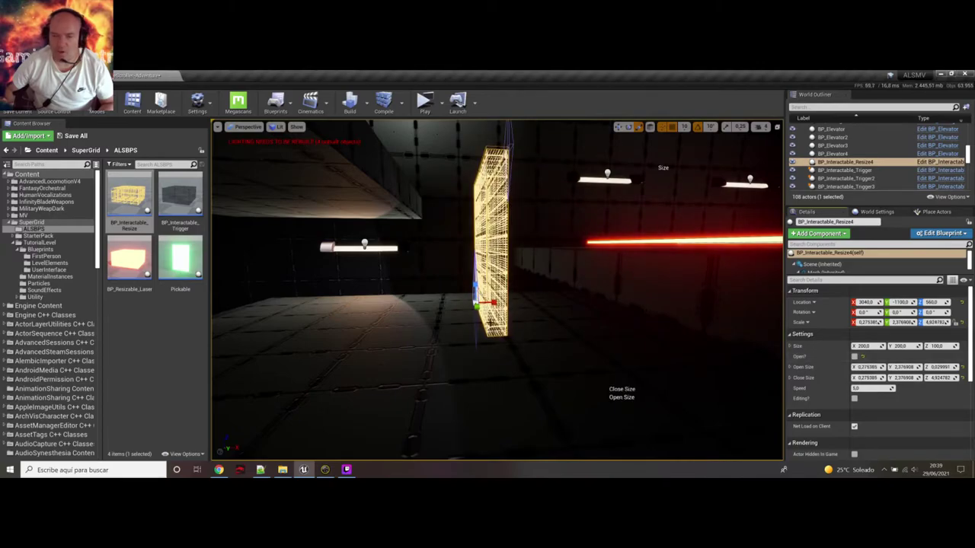
# Place a BP_Interactable_Trigger on the floor before the door, stretch it to about 2.66 in Y and move it to X 2400, Y -1150.
pyautogui.moveTo(495, 289); pyautogui.dragTo(462, 286, button='right')
pyautogui.moveTo(181, 197); pyautogui.dragTo(410, 316)
pyautogui.moveTo(428, 318); pyautogui.dragTo(481, 317, button='right')
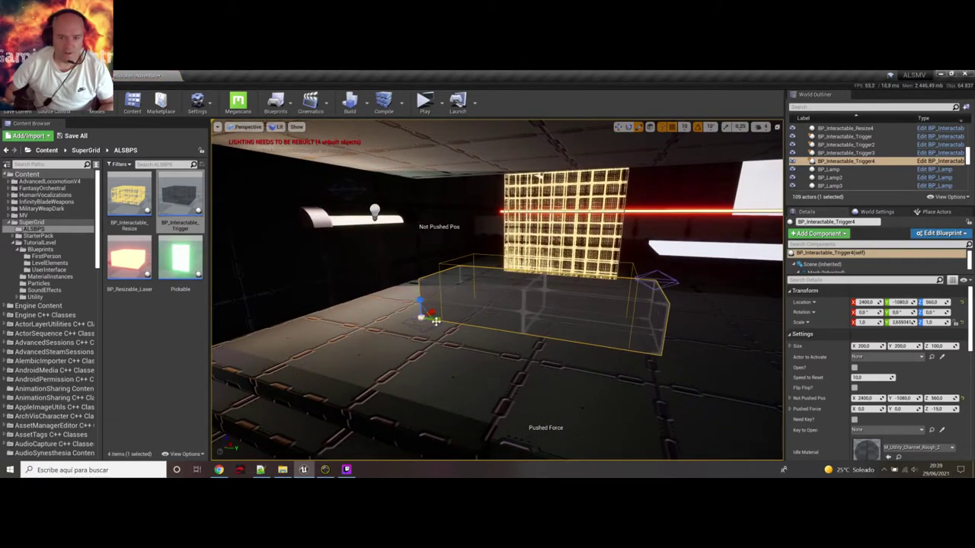
pyautogui.moveTo(433, 319); pyautogui.dragTo(416, 314)
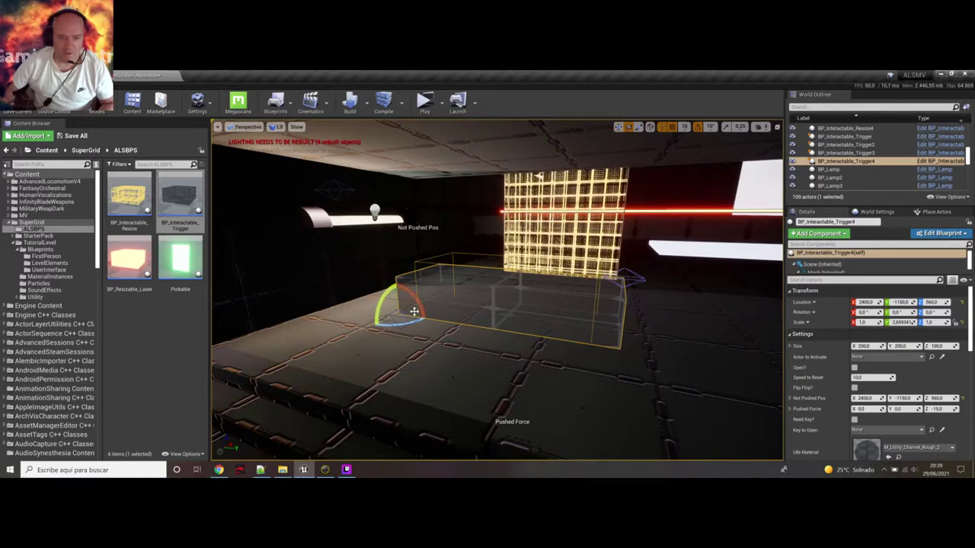
# Narrow and flatten the trigger into a low floor strip, scaled to about 0.42 in X and 0.20 in Z.
pyautogui.moveTo(415, 314); pyautogui.dragTo(355, 310, button='right')
pyautogui.moveTo(354, 280); pyautogui.dragTo(354, 311)
pyautogui.moveTo(355, 293)
pyautogui.mouseDown(button='right')
pyautogui.moveTo(327, 299)
pyautogui.moveTo(374, 293)
pyautogui.mouseUp(button='right')
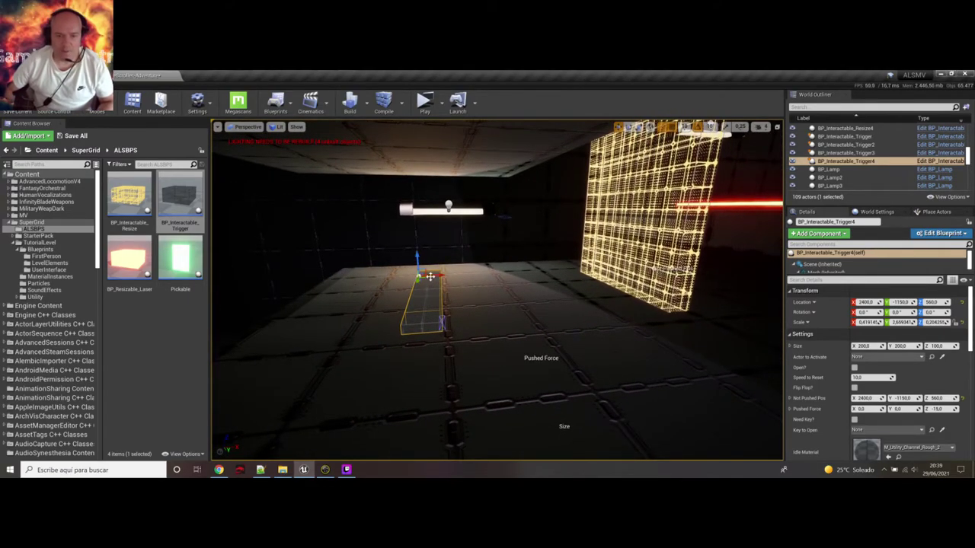
# Move the trigger strip to X 2560, Y -1190 and set its Actor to Activate to BP_Interactable_Resize4.
pyautogui.moveTo(431, 277); pyautogui.dragTo(473, 276)
pyautogui.moveTo(473, 276)
pyautogui.mouseDown(button='right')
pyautogui.moveTo(456, 277)
pyautogui.moveTo(488, 283)
pyautogui.mouseUp(button='right')
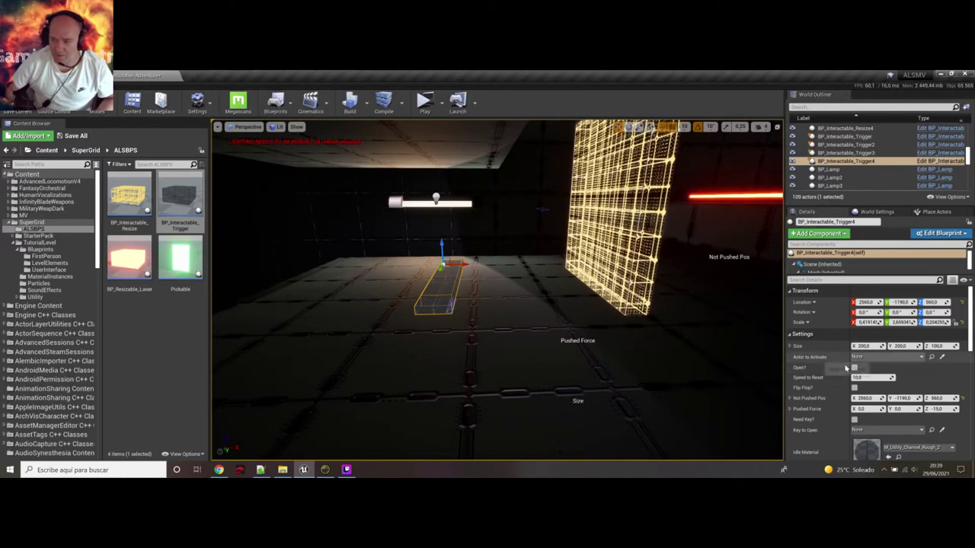
pyautogui.click(942, 357)
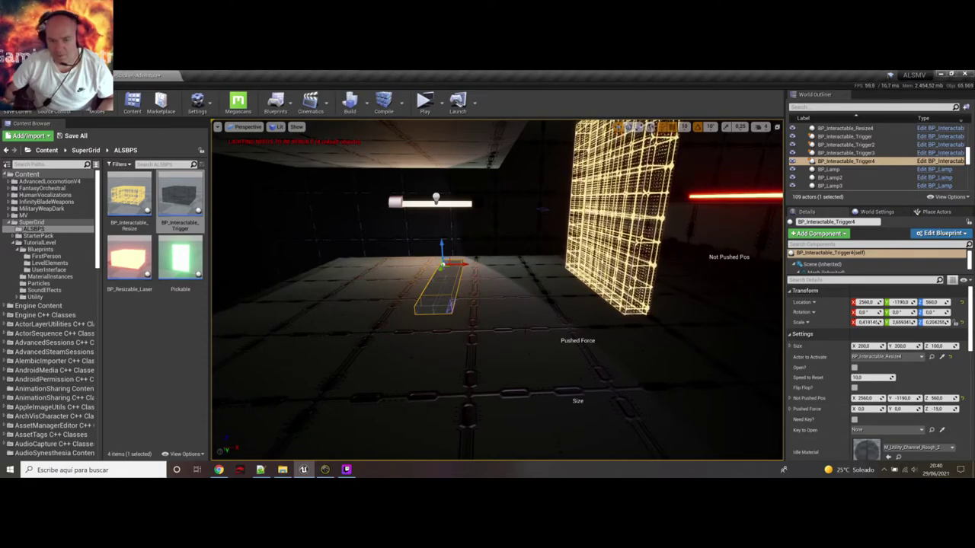
pyautogui.scroll(-3, 822, 380)
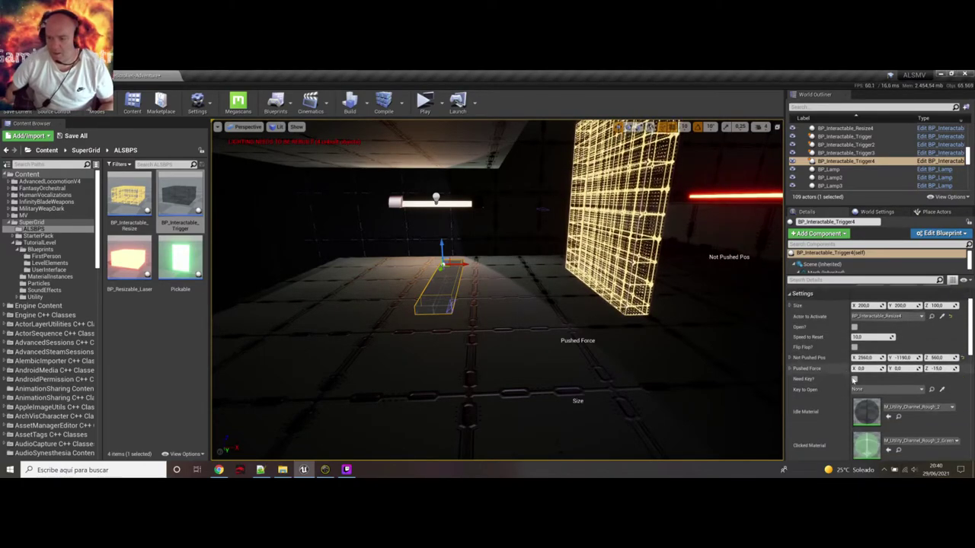
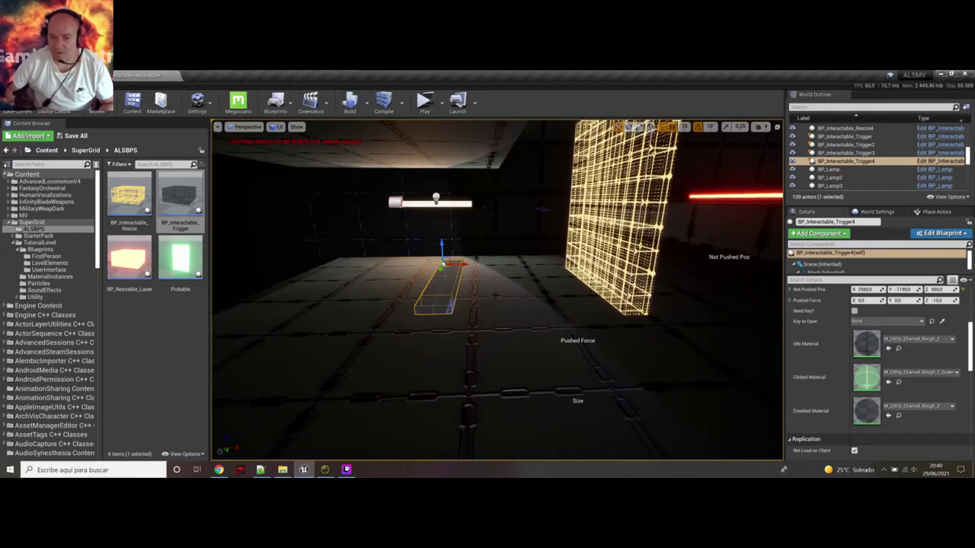
# Play from the floor near the trigger, run the character back and forth across the strip to test the door, and end the session.
pyautogui.moveTo(476, 287)
pyautogui.mouseDown(button='right')
pyautogui.moveTo(468, 280)
pyautogui.moveTo(489, 281)
pyautogui.moveTo(475, 282)
pyautogui.moveTo(480, 293)
pyautogui.mouseUp(button='right')
pyautogui.rightClick(345, 298)
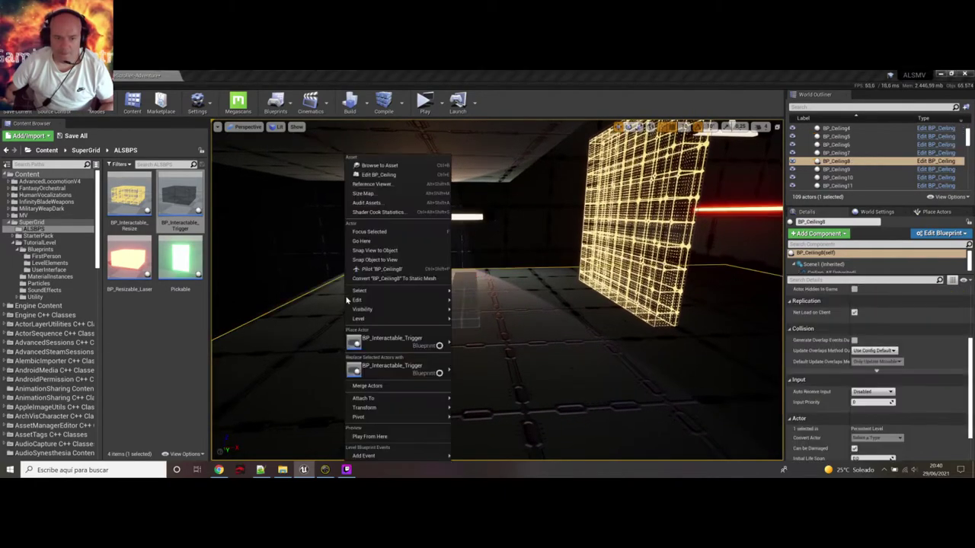
pyautogui.click(370, 436)
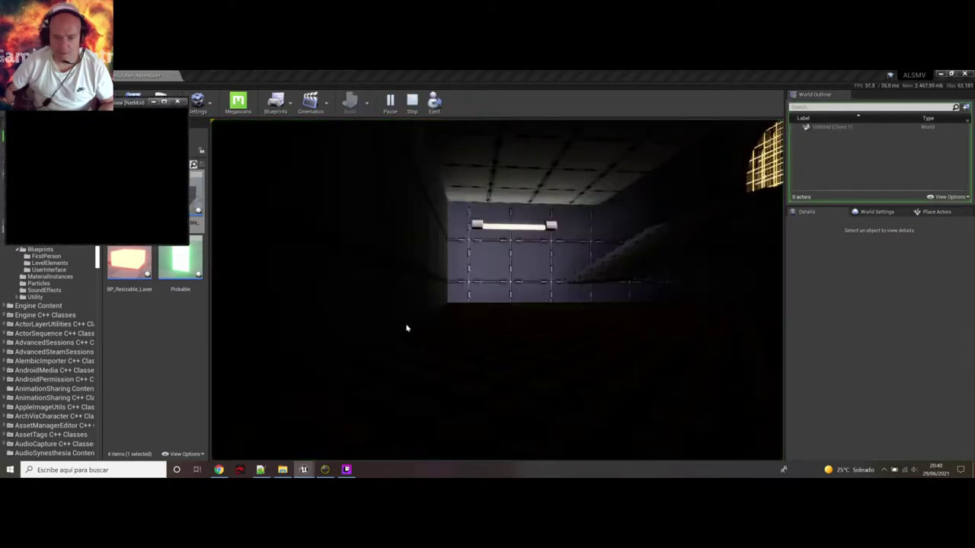
pyautogui.click(490, 316)
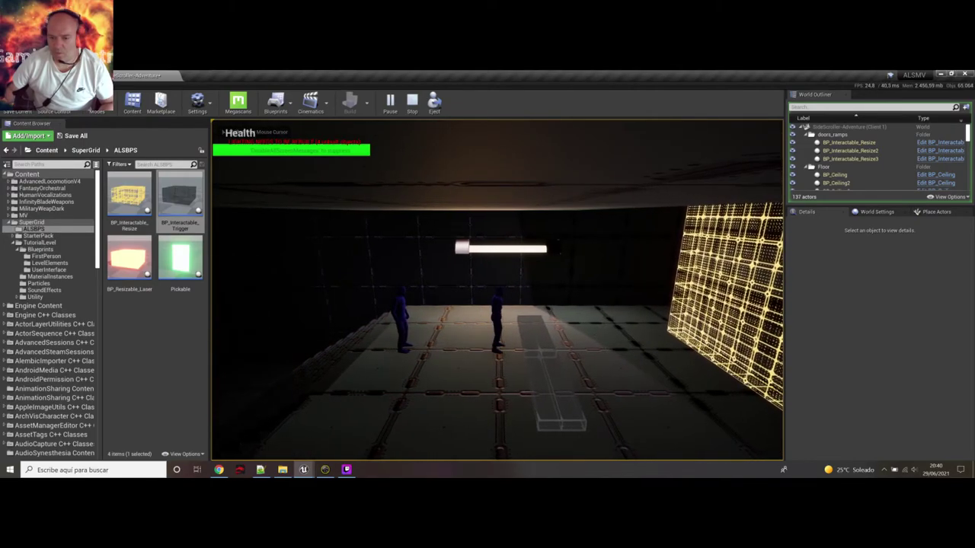
pyautogui.press('d')
pyautogui.press('a')
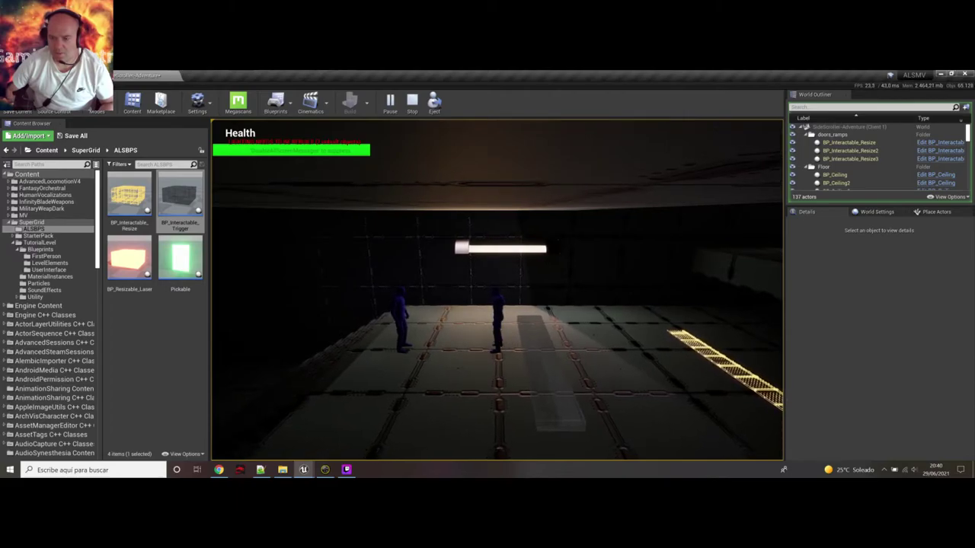
pyautogui.press('d')
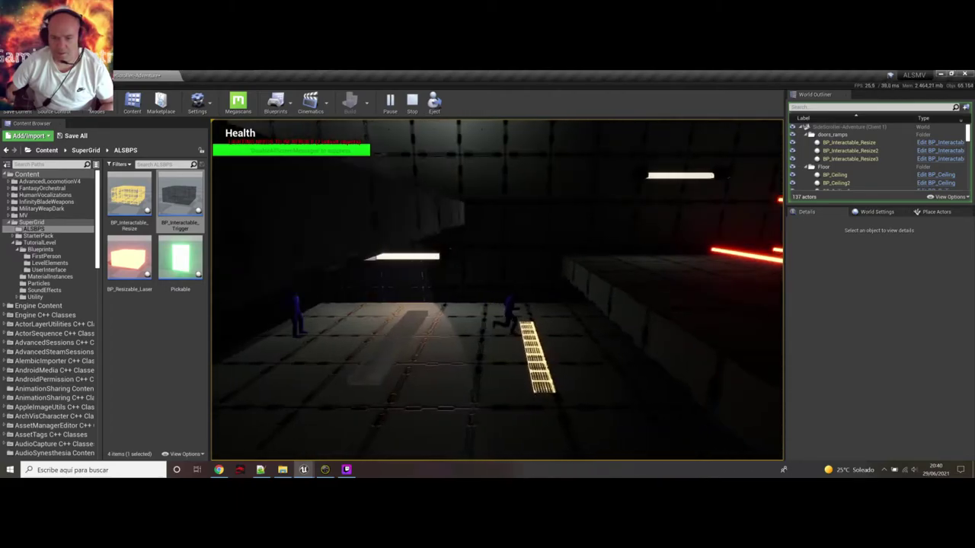
pyautogui.press('a')
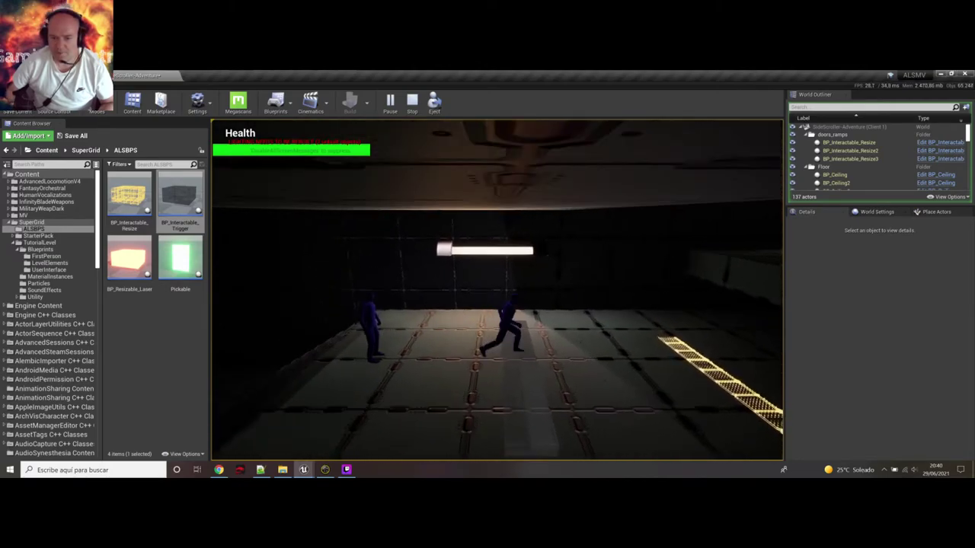
pyautogui.press('Escape')
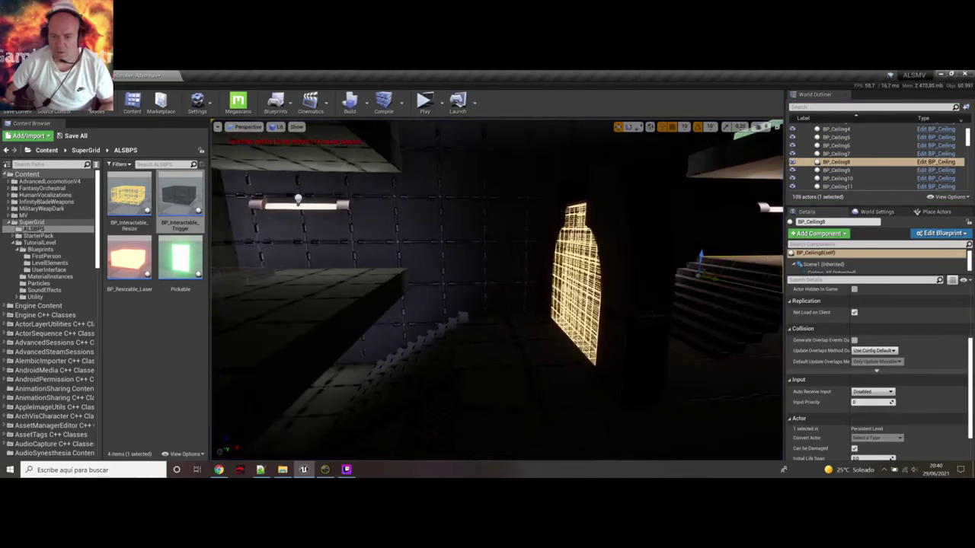
# Select the trigger strip in the level and enable its Flip Flop? option.
pyautogui.moveTo(497, 290); pyautogui.dragTo(642, 269, button='right')
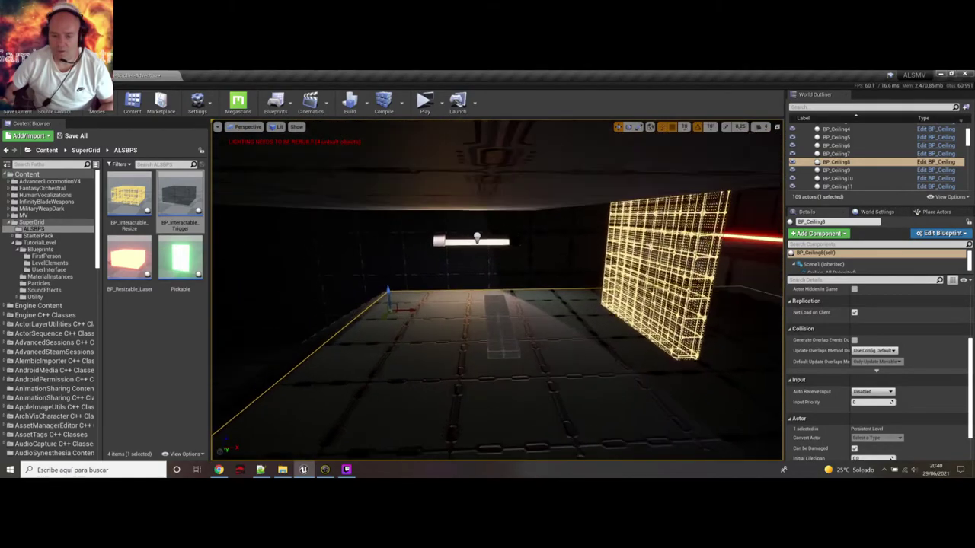
pyautogui.moveTo(381, 335); pyautogui.dragTo(387, 335, button='right')
pyautogui.click(482, 336)
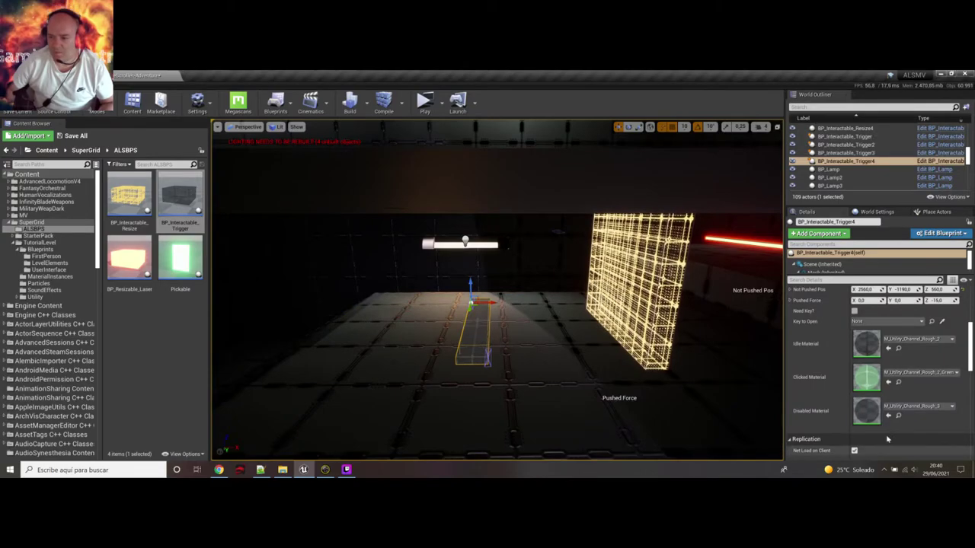
pyautogui.scroll(3, 876, 365)
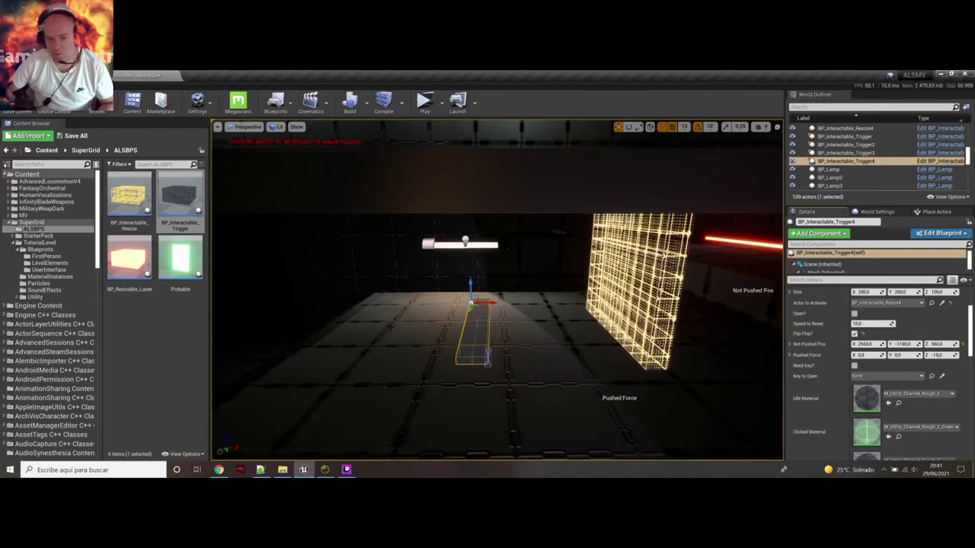
# Play from the floor again, cross the trigger strip several times to test the door's flip-flop behaviour, and stop playing.
pyautogui.rightClick(393, 330)
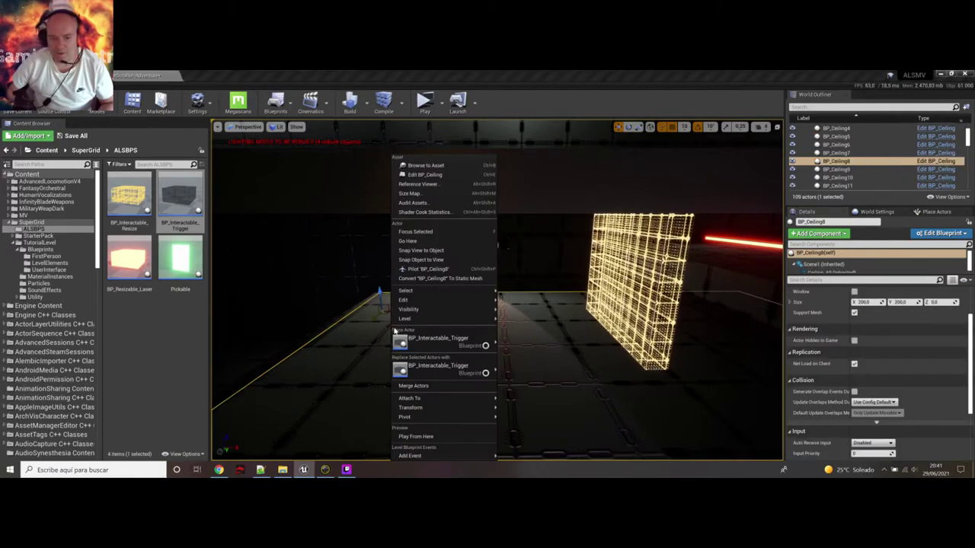
pyautogui.click(418, 437)
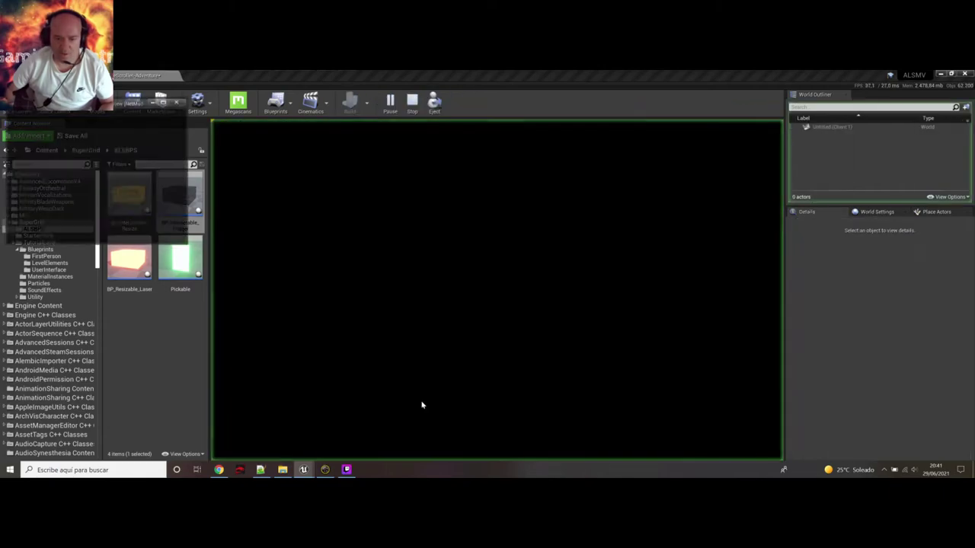
pyautogui.click(484, 369)
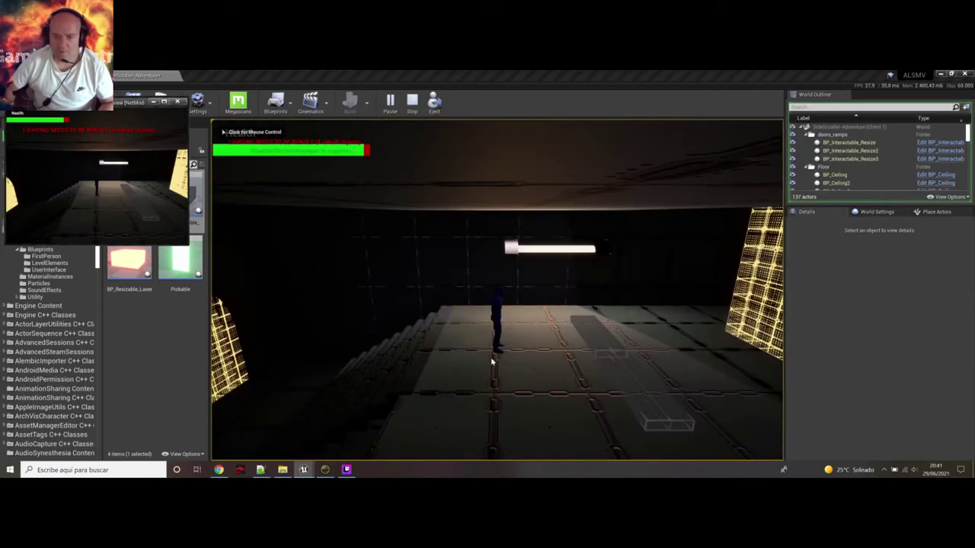
pyautogui.press('d')
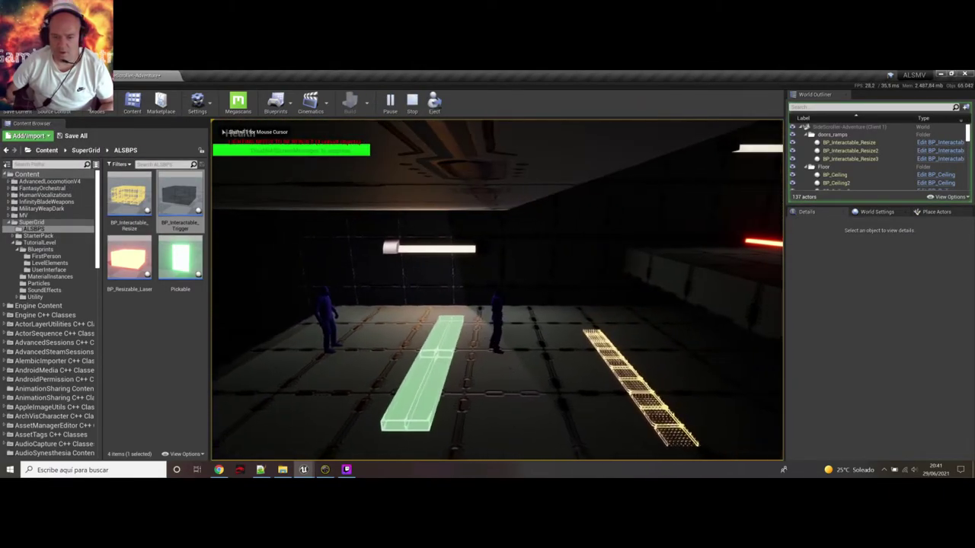
pyautogui.press('a')
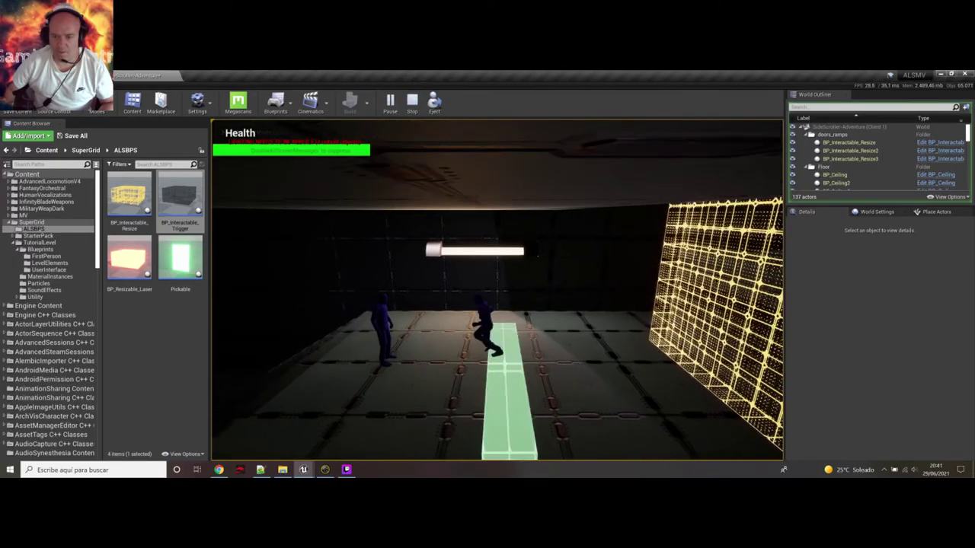
pyautogui.press('a')
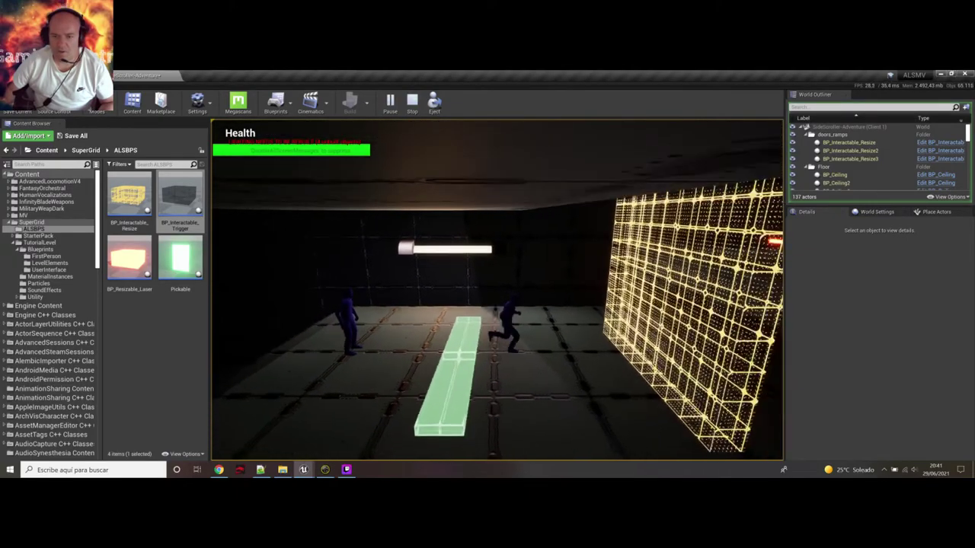
pyautogui.press('a')
pyautogui.press('d')
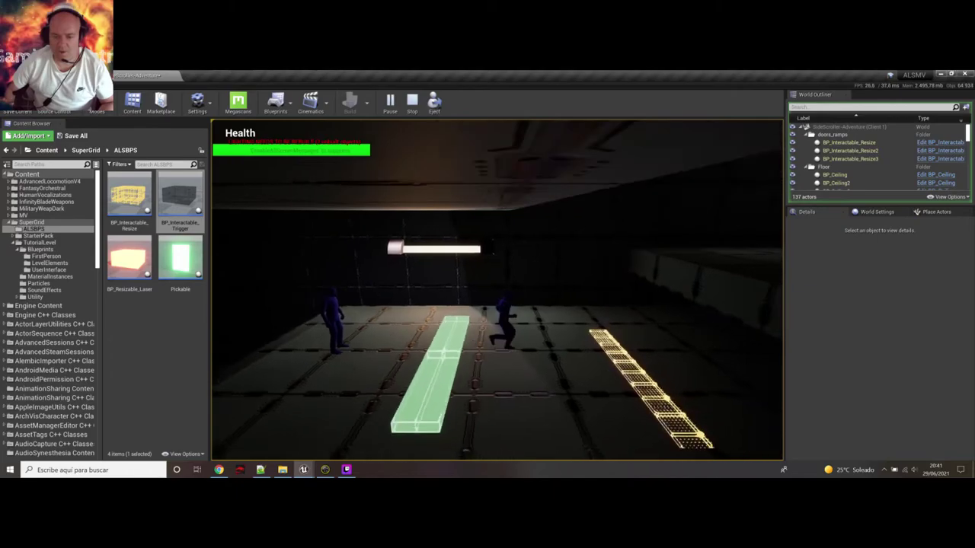
pyautogui.press('a')
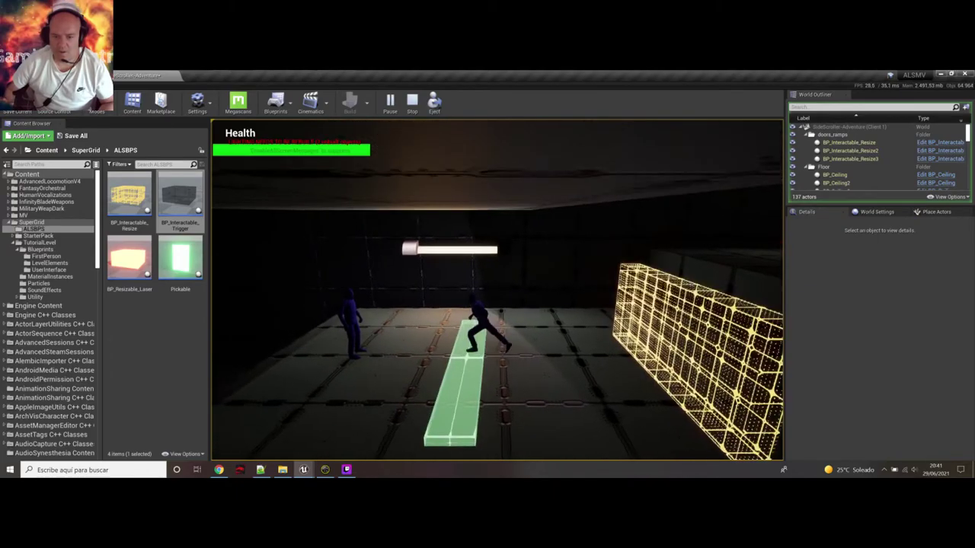
pyautogui.press('Escape')
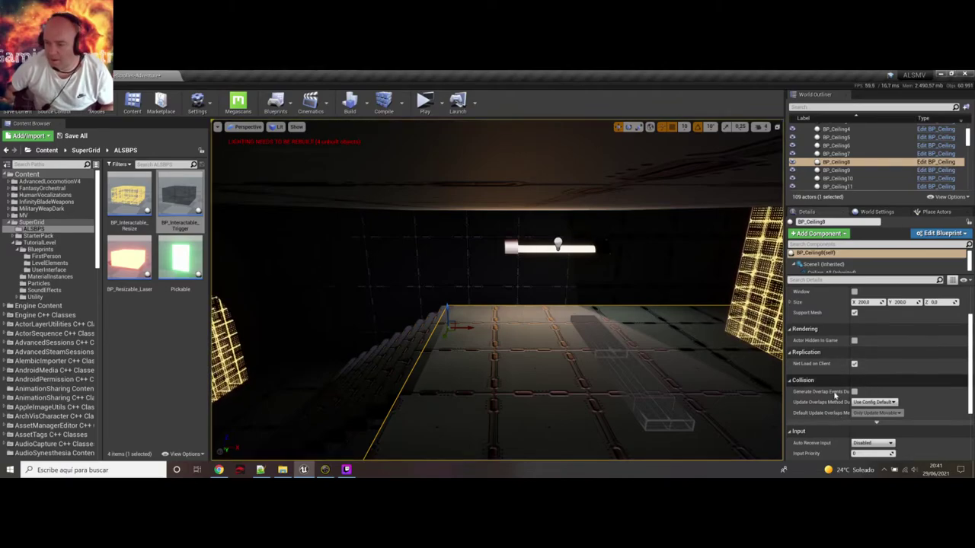
# Place a Pickable actor on the floor near the trigger strip and set its Y location to -970.
pyautogui.moveTo(610, 327); pyautogui.dragTo(594, 323, button='right')
pyautogui.press('d')
pyautogui.moveTo(526, 352); pyautogui.dragTo(555, 341, button='right')
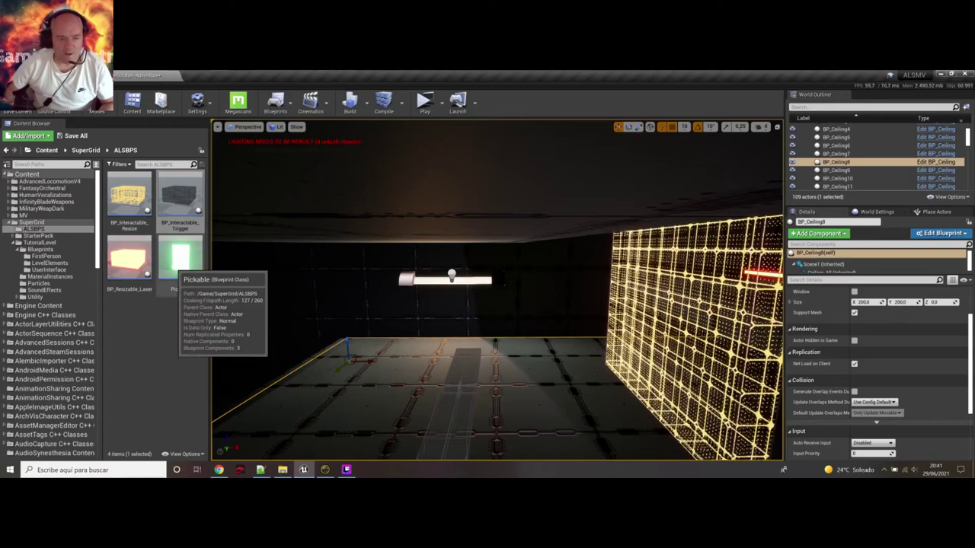
pyautogui.moveTo(175, 264); pyautogui.dragTo(330, 358)
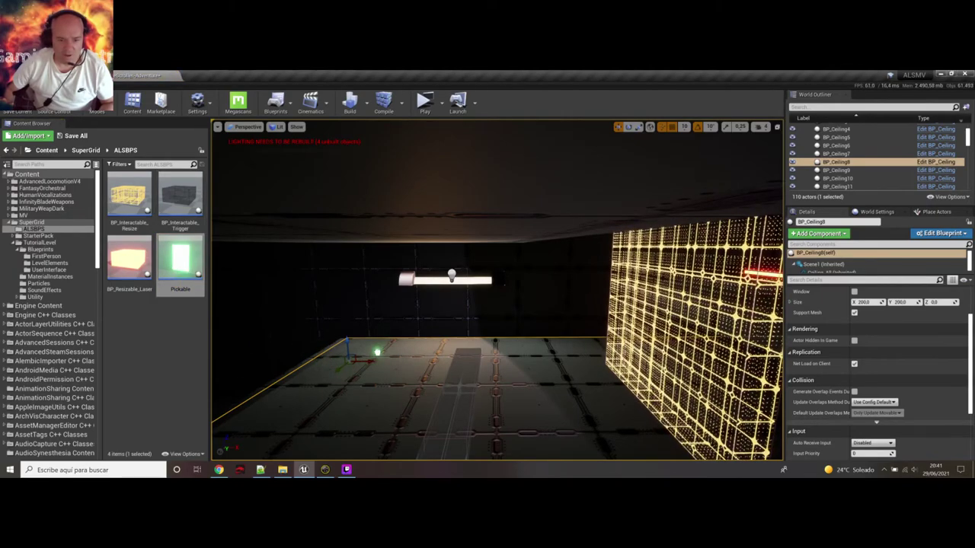
pyautogui.click(373, 359)
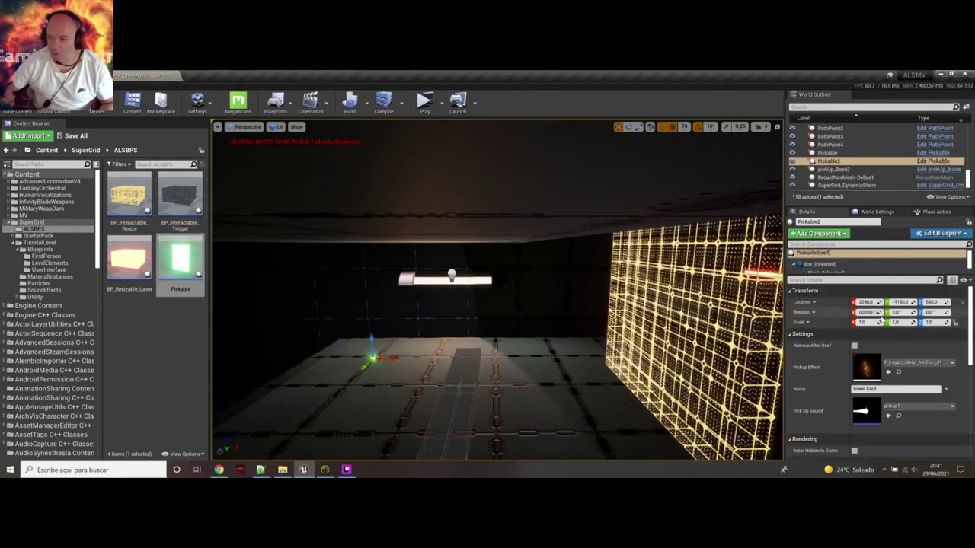
pyautogui.click(902, 303)
pyautogui.write('-97')
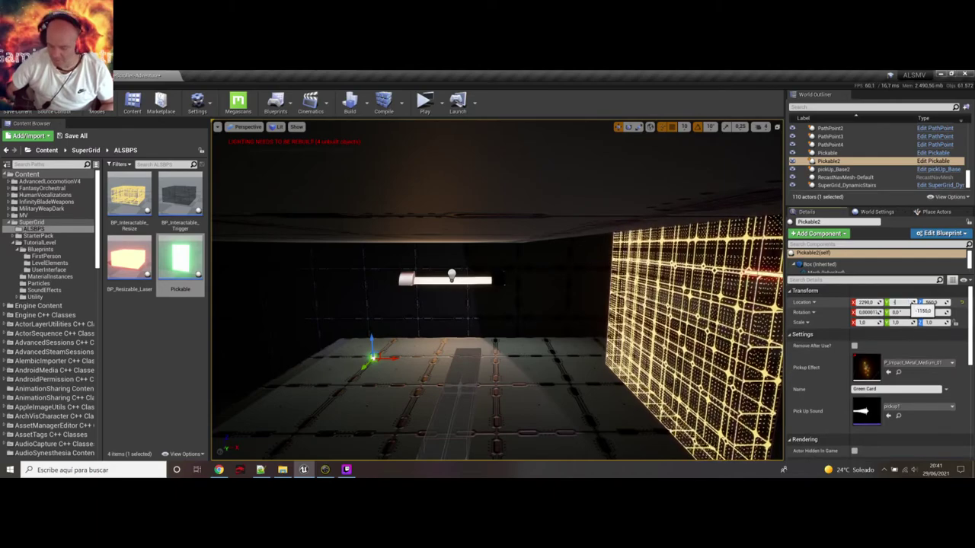
pyautogui.write('75')
pyautogui.press('Return')
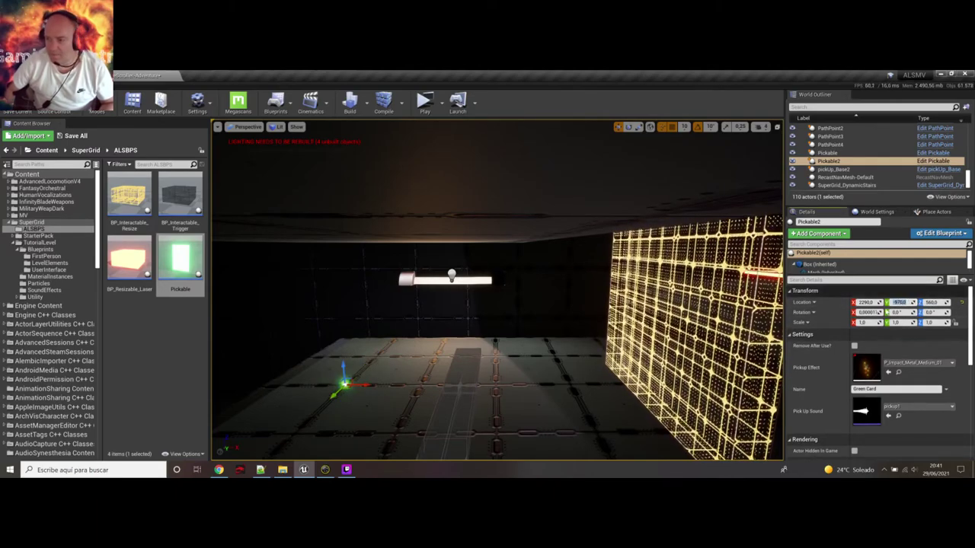
# Move the pickable over the stairs to about X 1960, Z 630 and set its Name to Test Card.
pyautogui.moveTo(510, 344)
pyautogui.mouseDown(button='right')
pyautogui.moveTo(552, 341)
pyautogui.moveTo(457, 344)
pyautogui.moveTo(517, 347)
pyautogui.mouseUp(button='right')
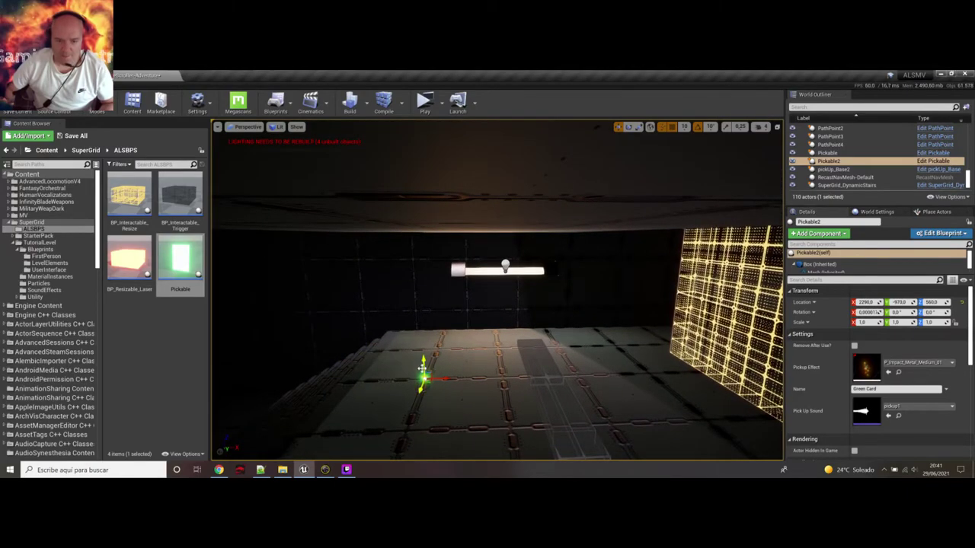
pyautogui.moveTo(439, 368); pyautogui.dragTo(288, 342)
pyautogui.moveTo(886, 389); pyautogui.dragTo(832, 377)
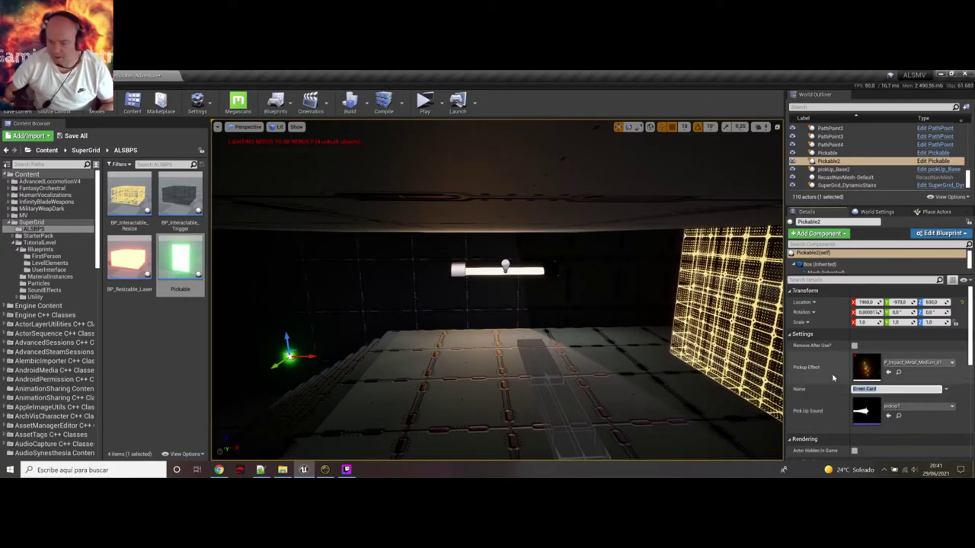
pyautogui.write('Test')
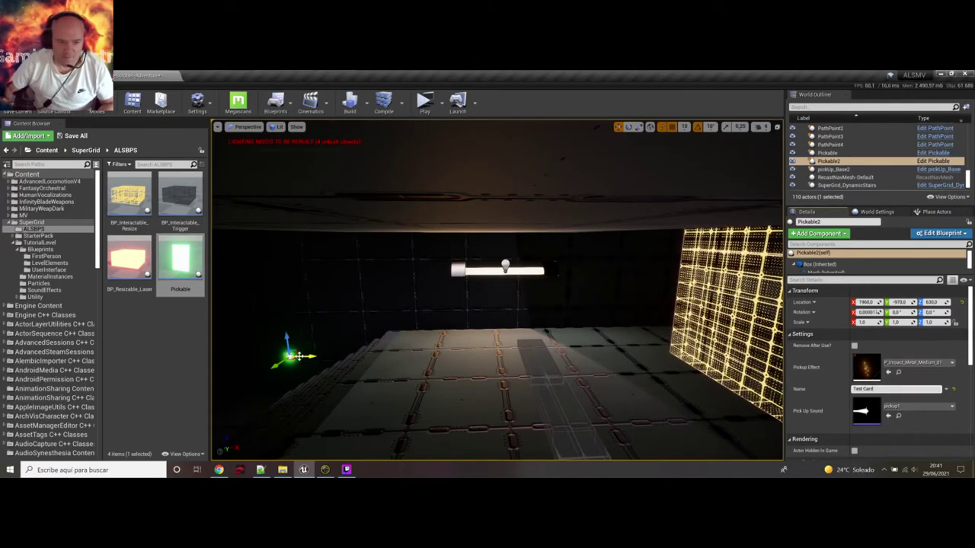
# Enable Need Key? on the floor trigger strip and assign the green pickable above the stairs as its Key to Open.
pyautogui.click(548, 374)
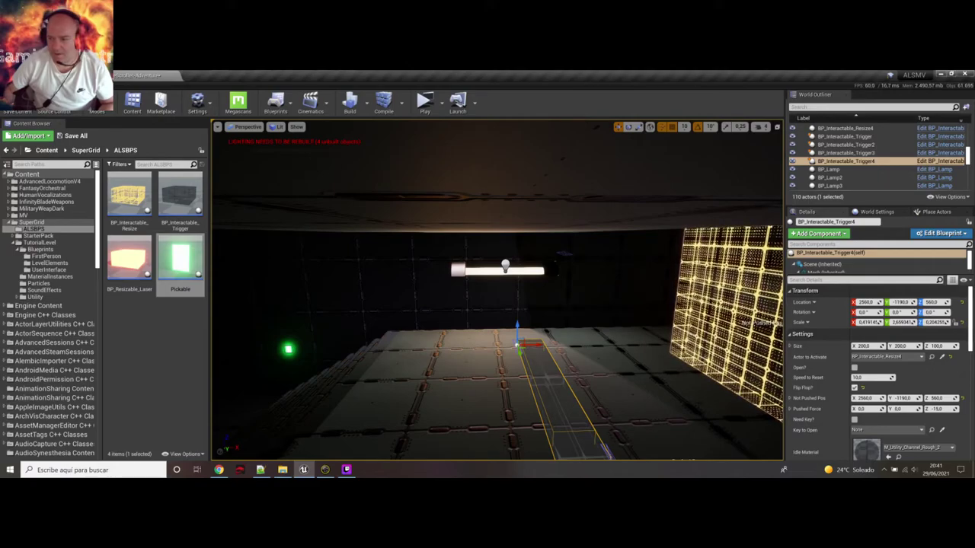
pyautogui.scroll(-1, 838, 396)
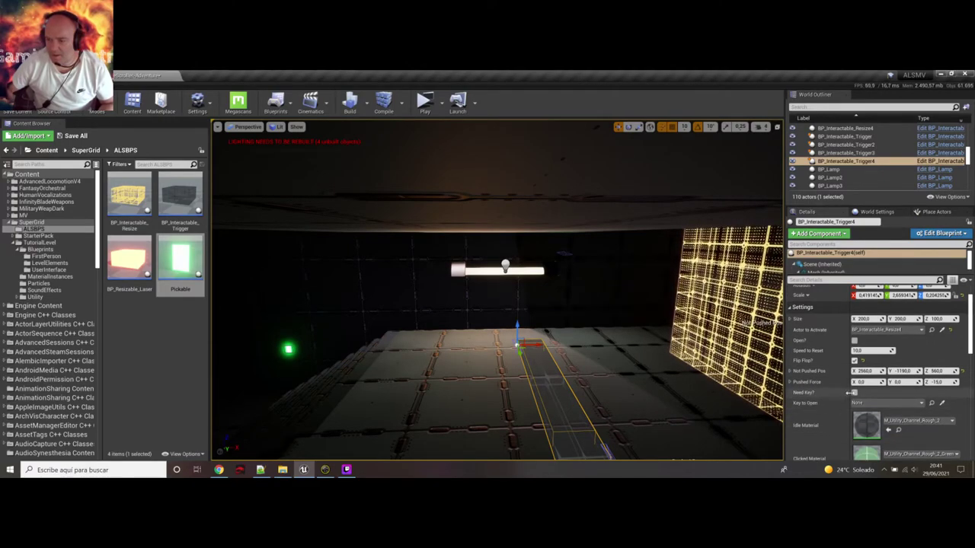
pyautogui.click(853, 392)
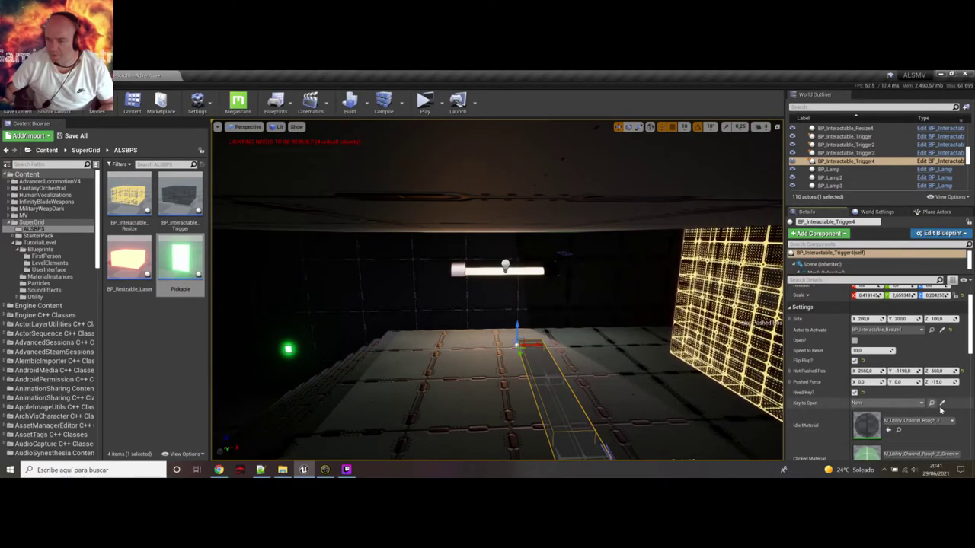
pyautogui.click(942, 404)
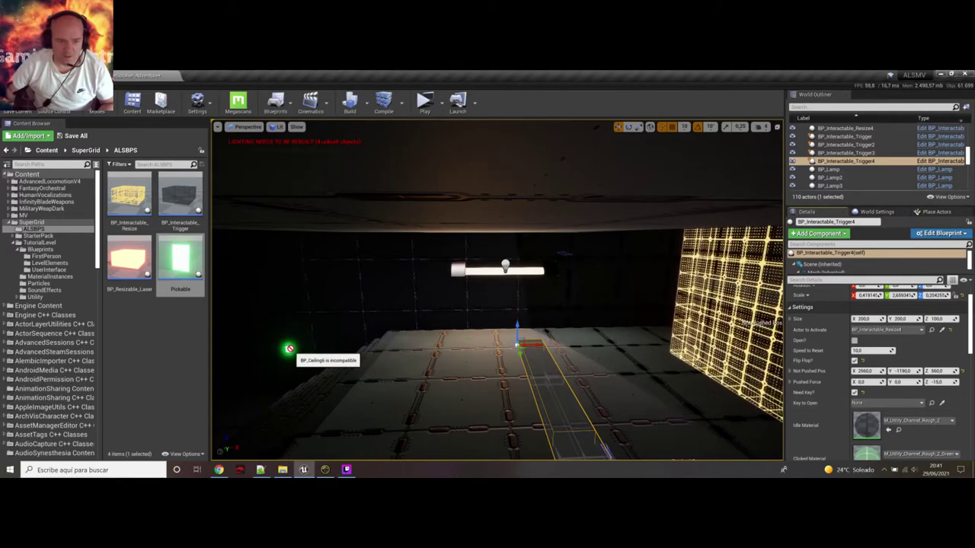
pyautogui.click(288, 351)
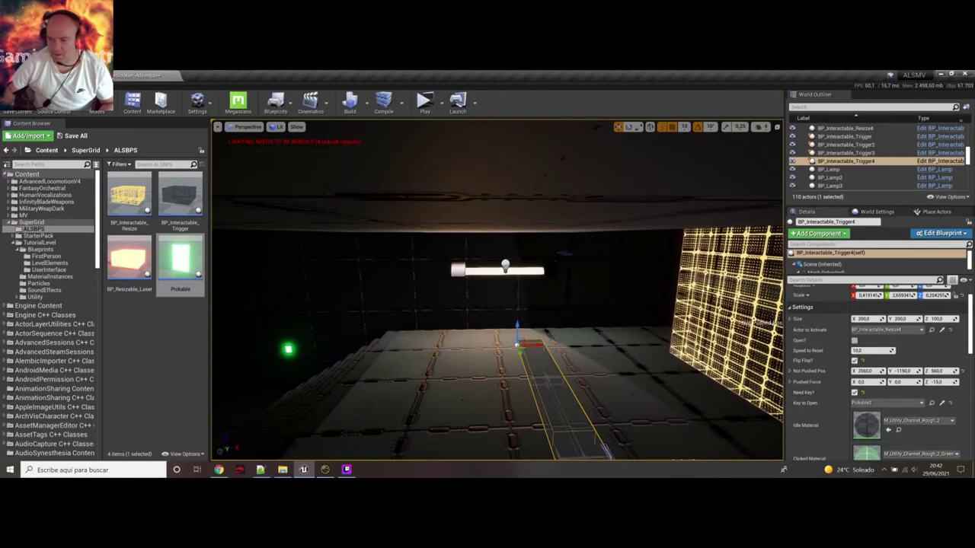
# Configure the play session for 1 player with the Play Standalone net mode.
pyautogui.rightClick(427, 393)
pyautogui.moveTo(439, 373)
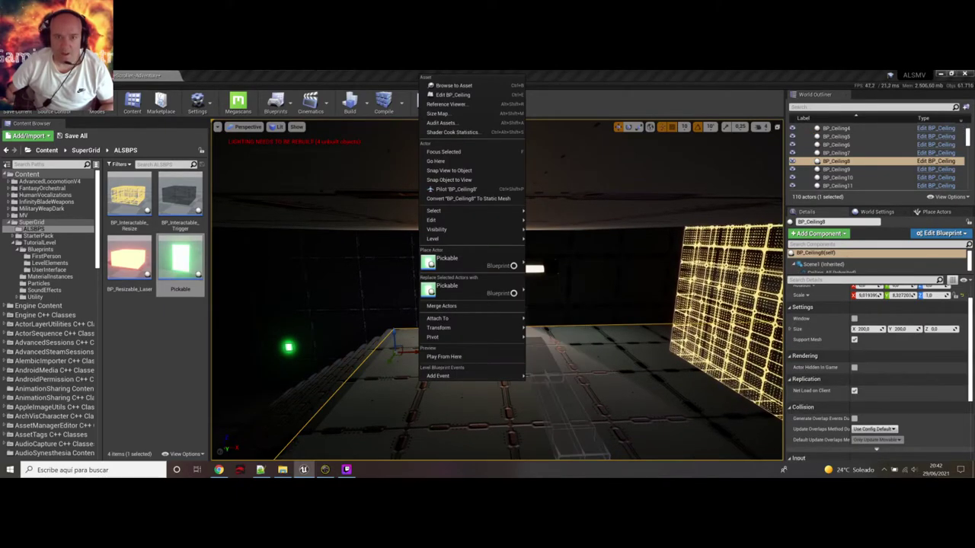
pyautogui.click(400, 80)
pyautogui.click(441, 107)
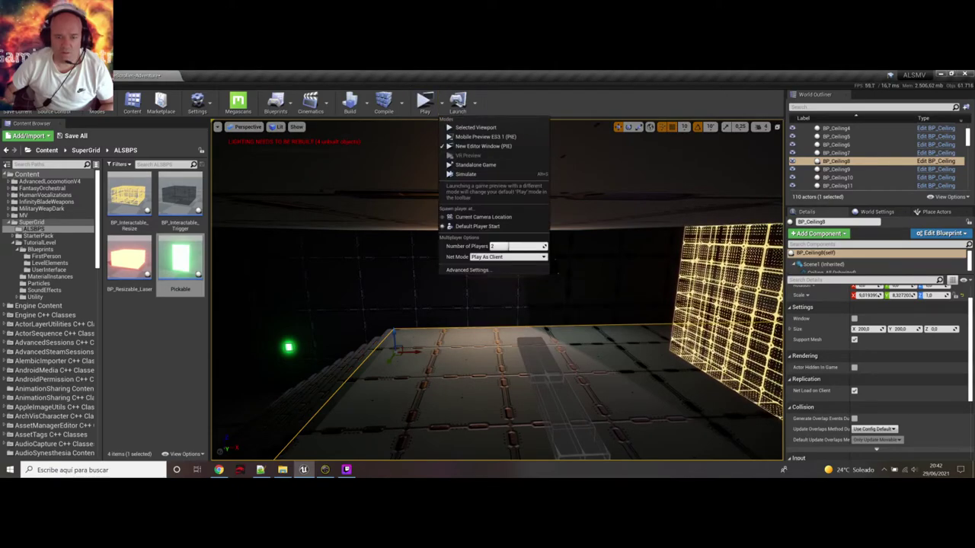
pyautogui.moveTo(503, 249); pyautogui.dragTo(492, 248)
pyautogui.click(505, 258)
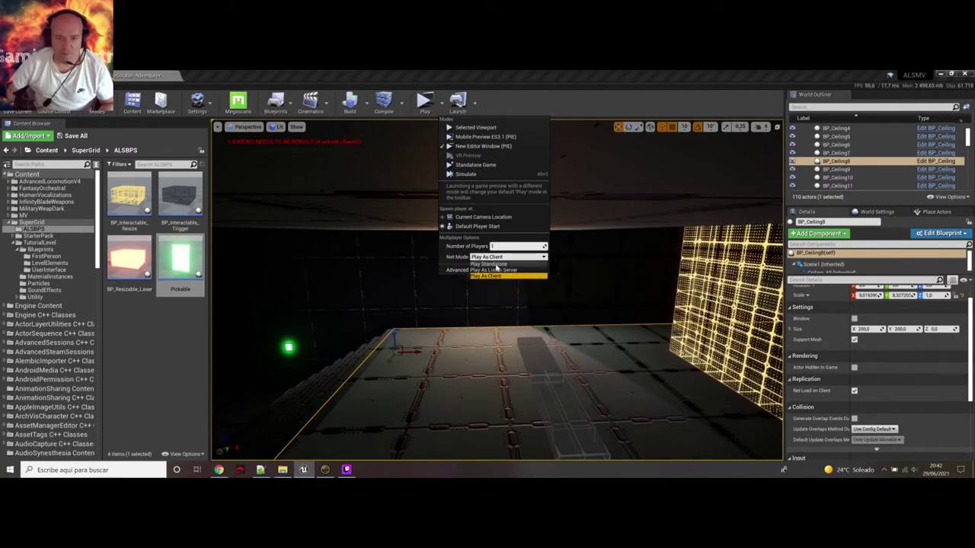
pyautogui.click(500, 264)
# Play from the floor beside the trigger strip and run the character over it without the Test Card.
pyautogui.click(424, 101)
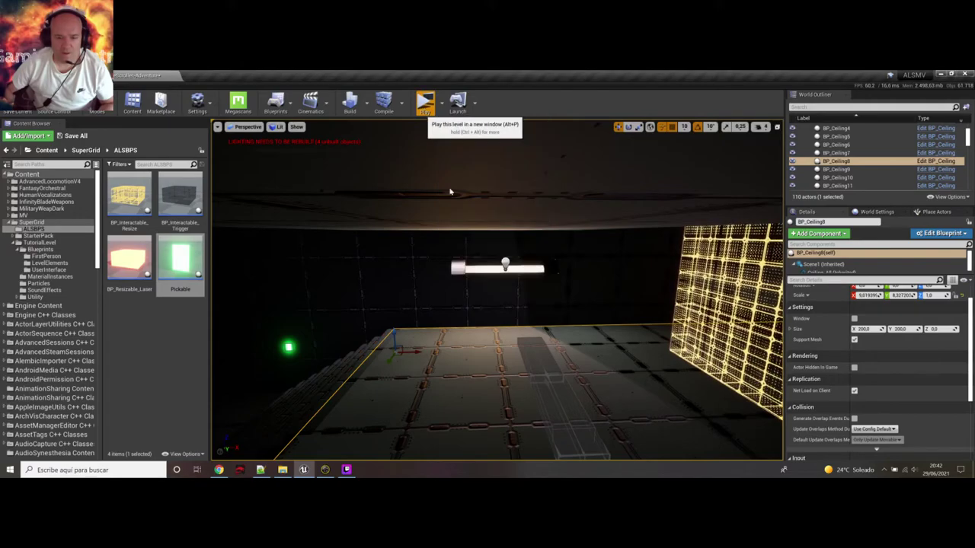
pyautogui.click(934, 100)
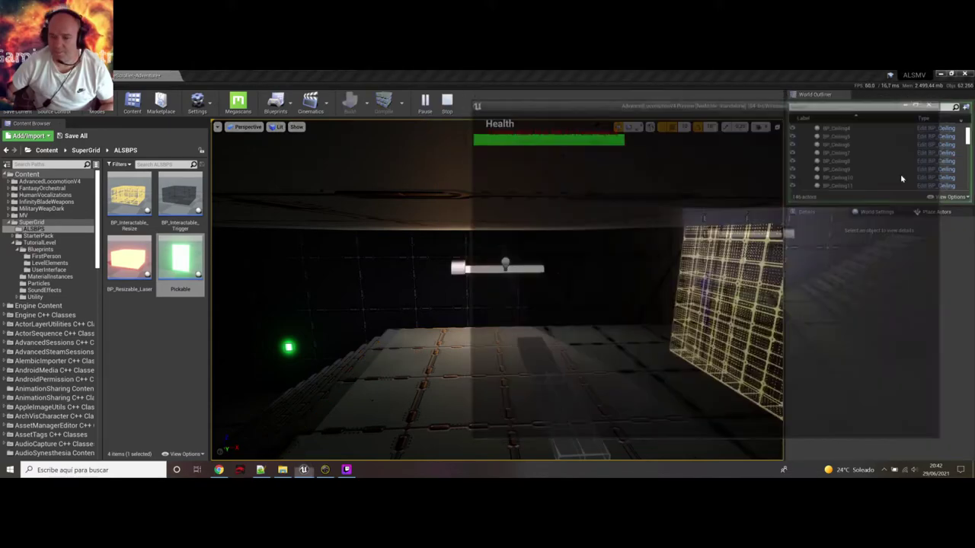
pyautogui.click(465, 385)
pyautogui.rightClick(465, 386)
pyautogui.click(490, 357)
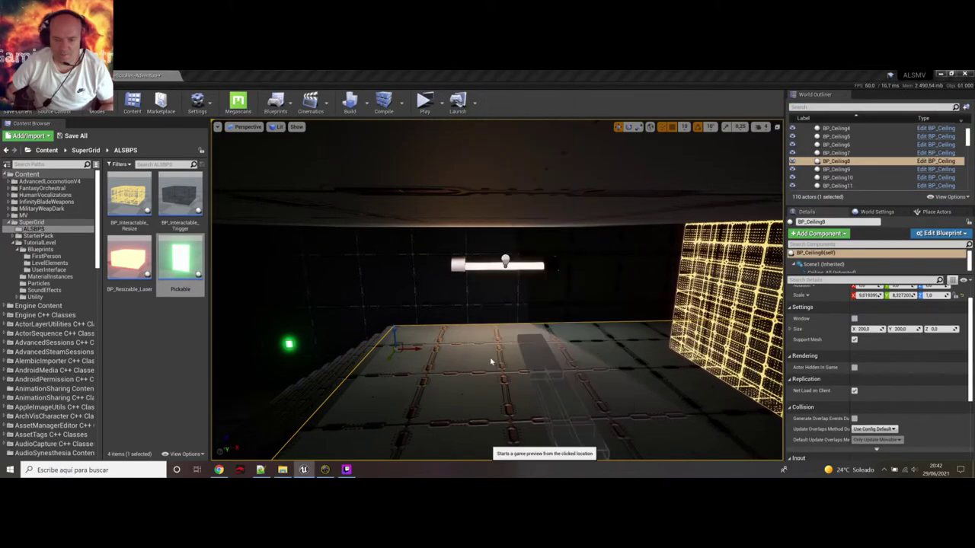
pyautogui.press('d')
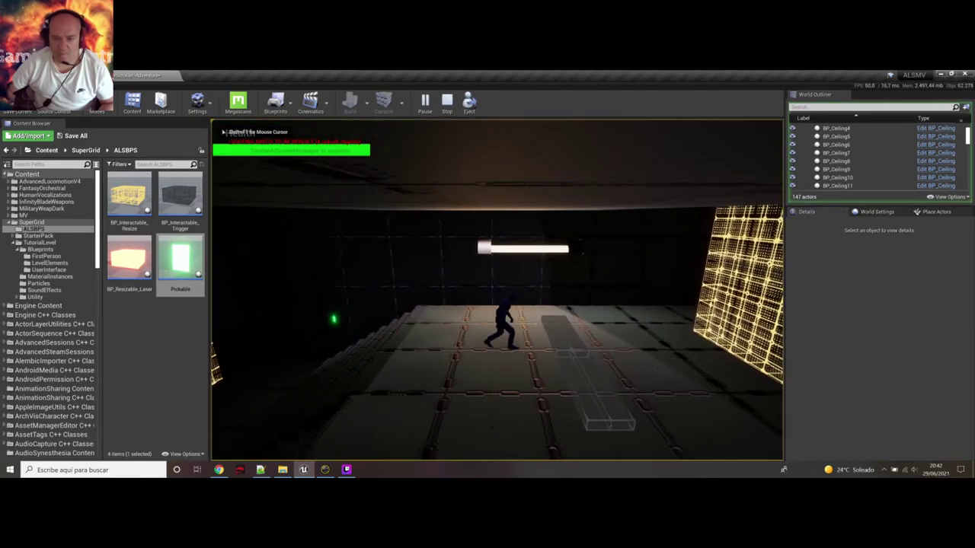
pyautogui.press('d')
pyautogui.press('a')
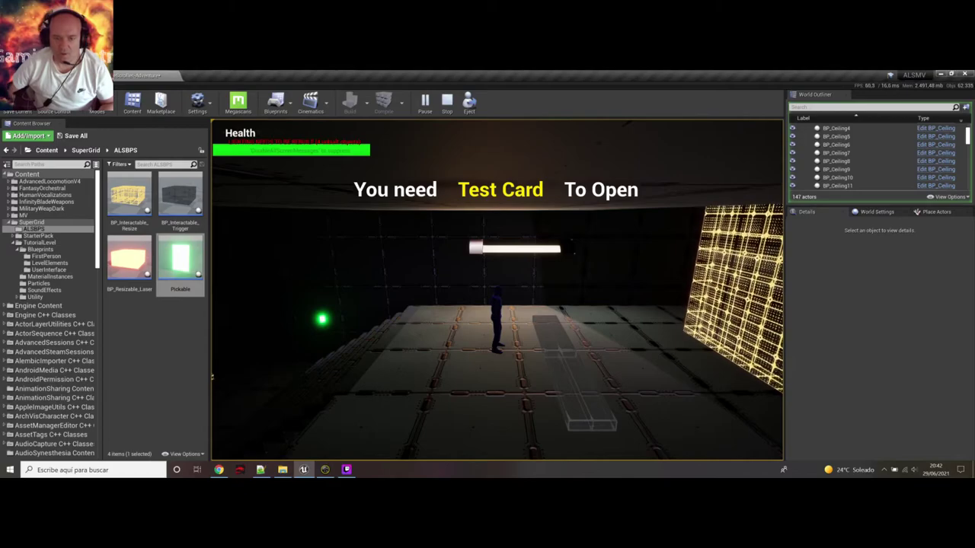
pyautogui.press('d')
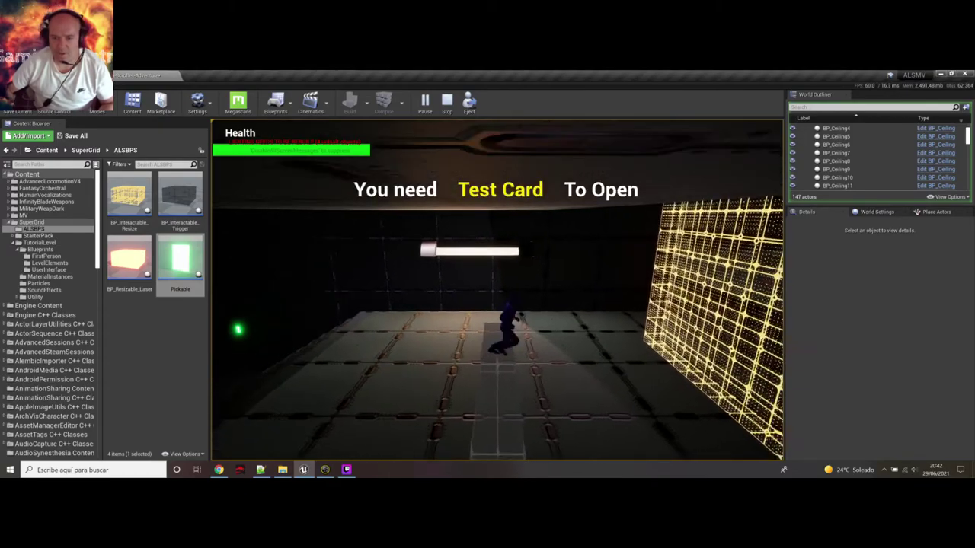
pyautogui.press('a')
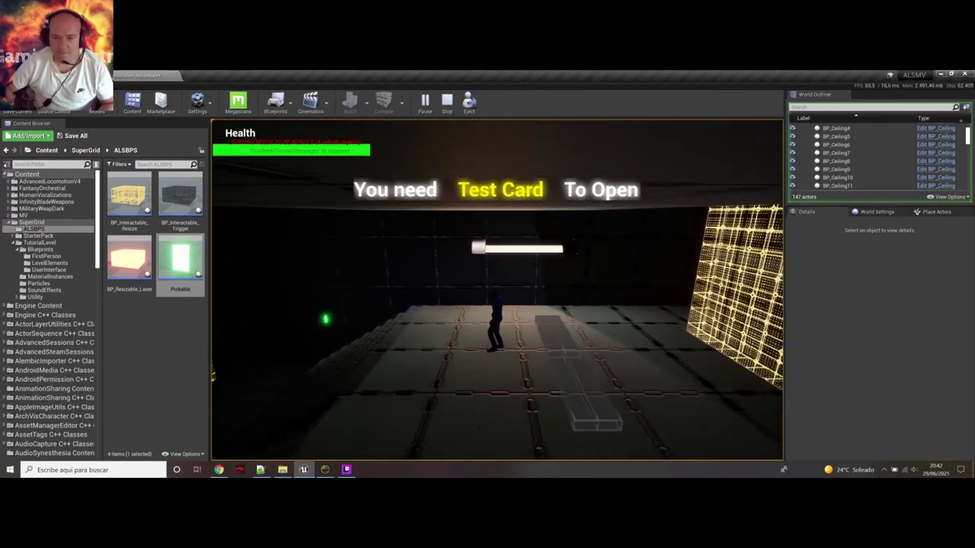
# Collect the Test Card, run back and forth across the trigger strip to test the keyed door, and stop playing.
pyautogui.press('a')
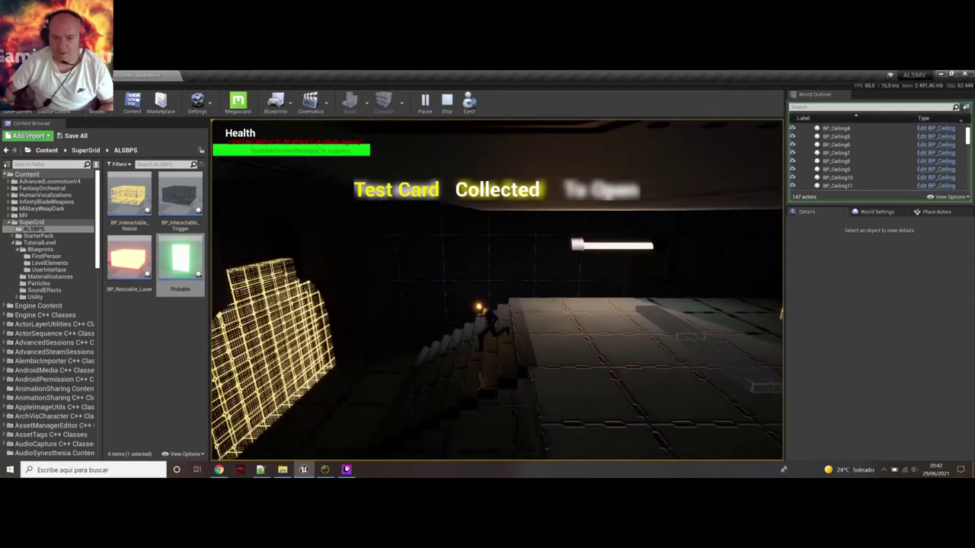
pyautogui.press('d')
pyautogui.press('d')
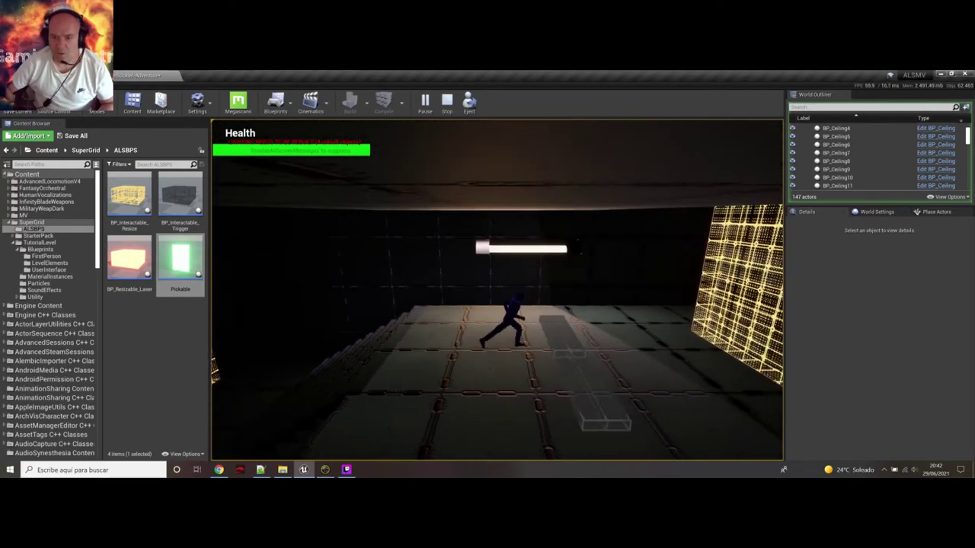
pyautogui.press('w')
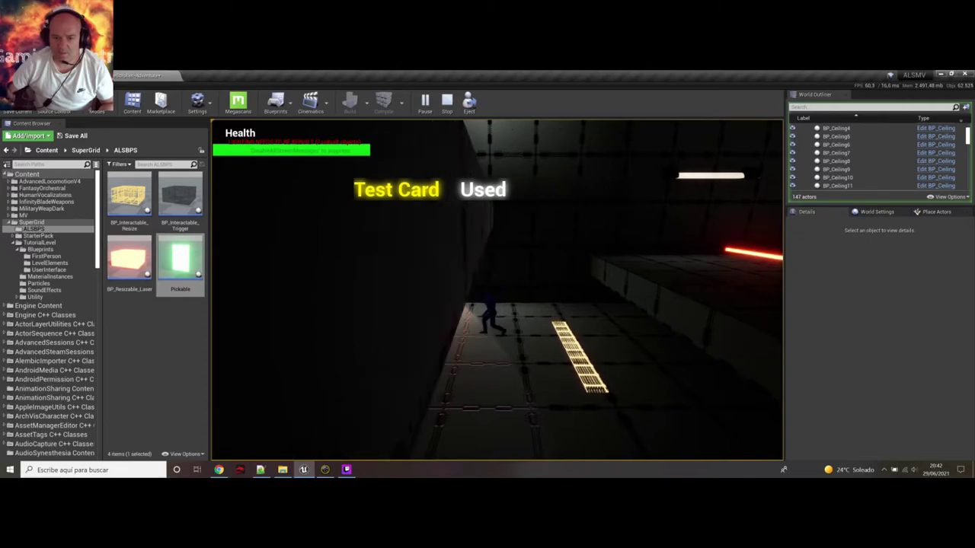
pyautogui.press('a')
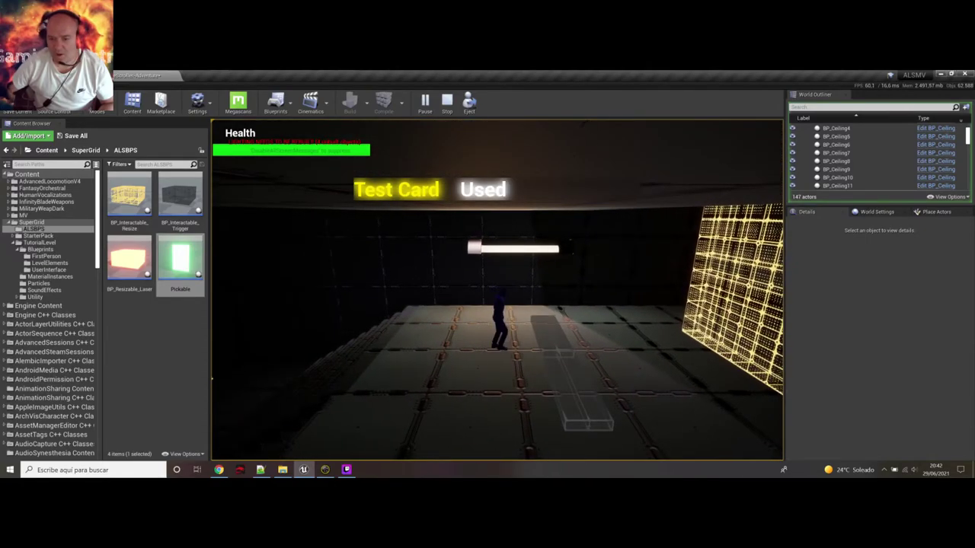
pyautogui.press('d')
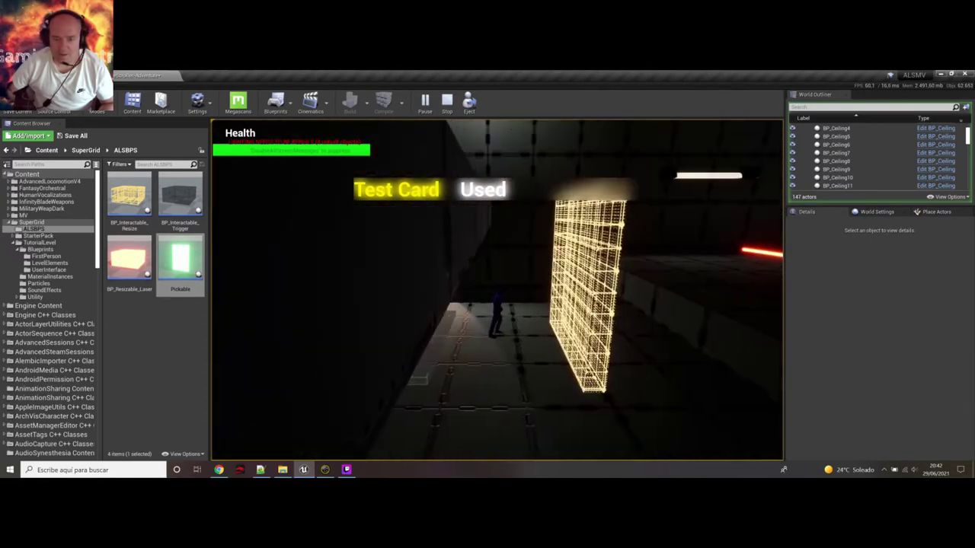
pyautogui.press('w')
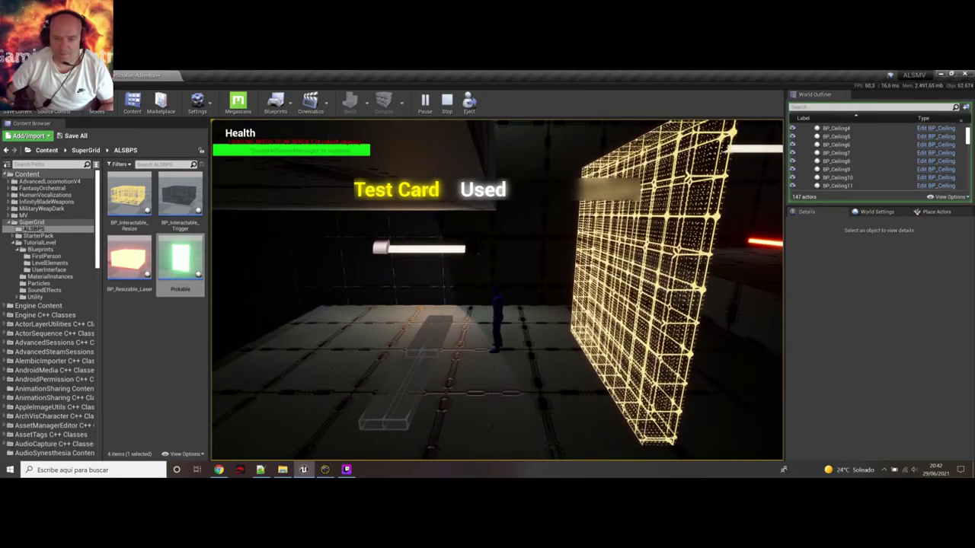
pyautogui.press('a')
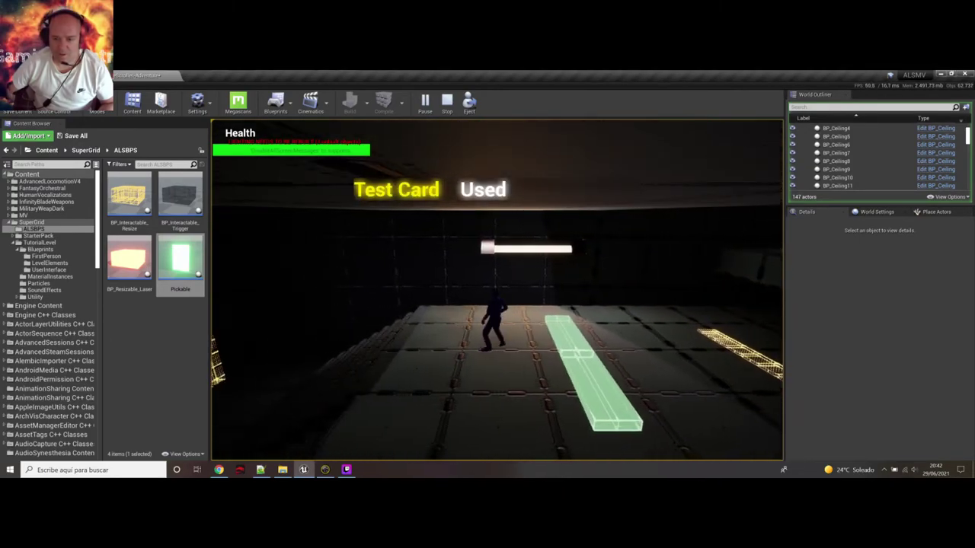
pyautogui.press('d')
pyautogui.press('a')
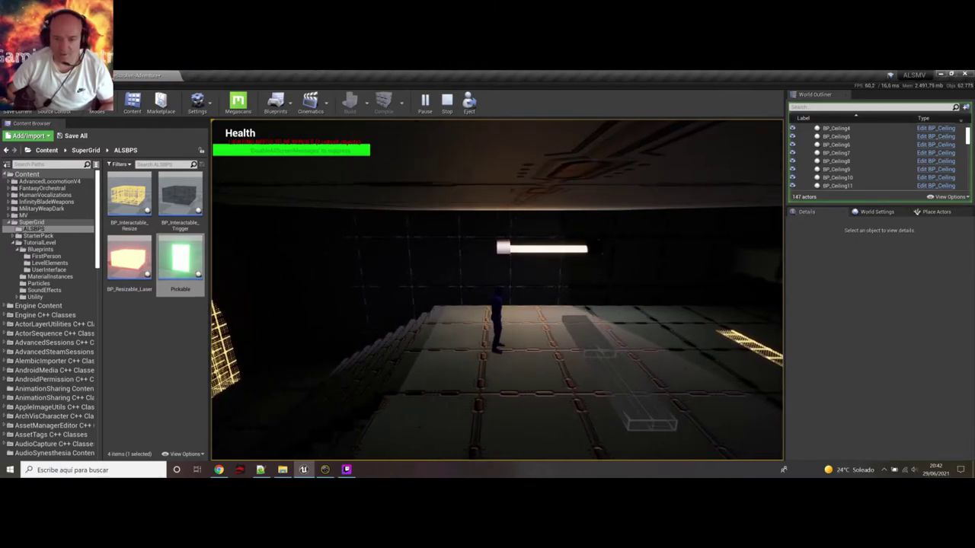
pyautogui.press('Escape')
# Select the Test Card pickable above the stairs and enable its Remove After Use? option.
pyautogui.moveTo(497, 290); pyautogui.dragTo(318, 297, button='right')
pyautogui.press('w')
pyautogui.press('w')
pyautogui.press('s')
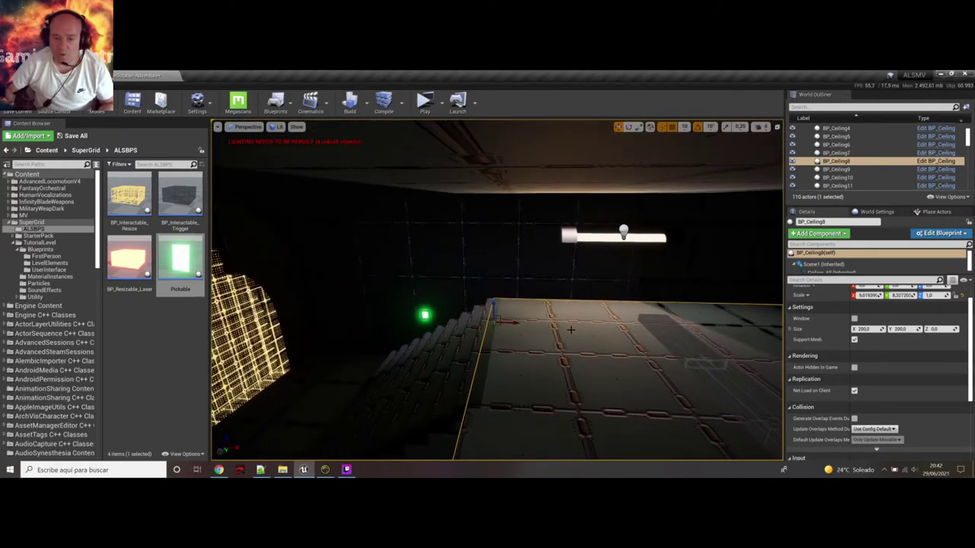
pyautogui.click(425, 315)
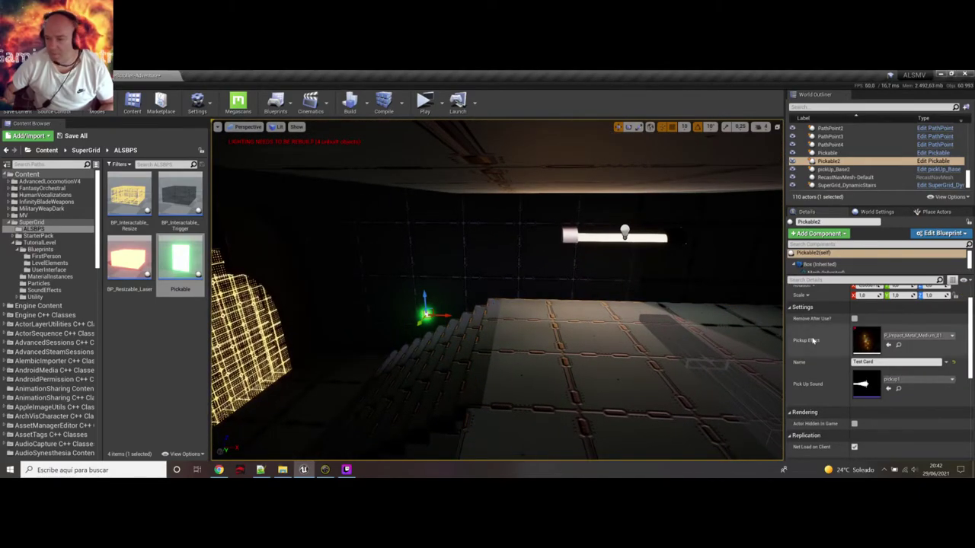
pyautogui.click(855, 319)
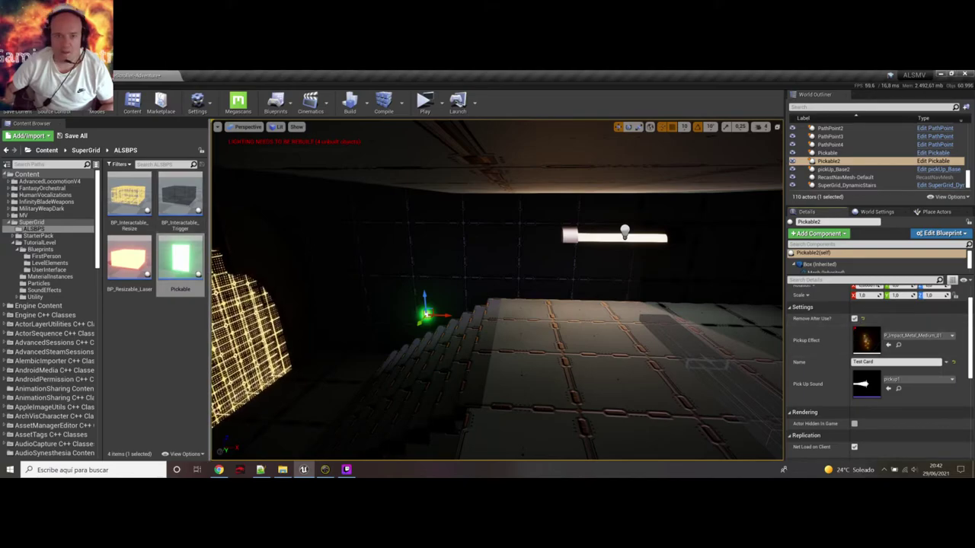
# Play from the floor above the stairs, collect the Test Card, and run the character across the trigger strip.
pyautogui.rightClick(530, 348)
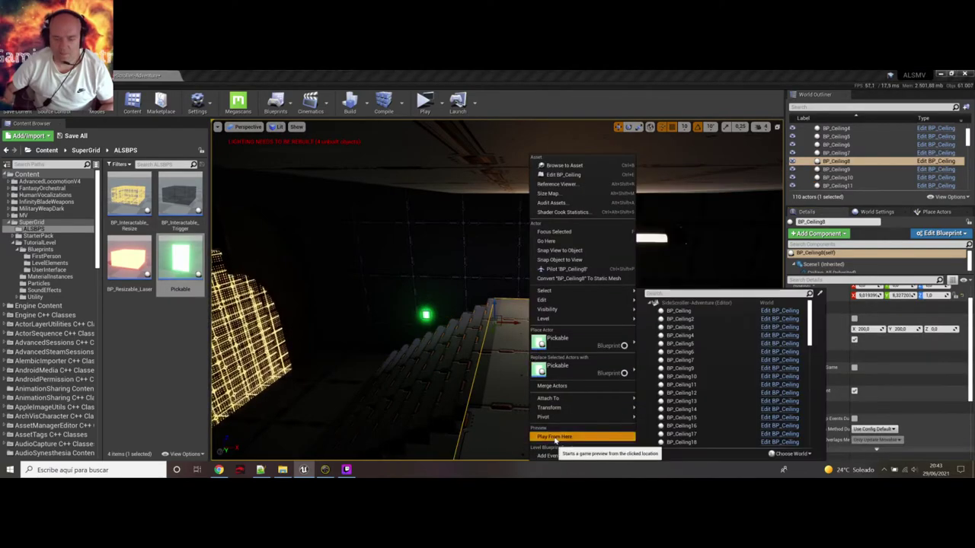
pyautogui.click(571, 437)
pyautogui.press('d')
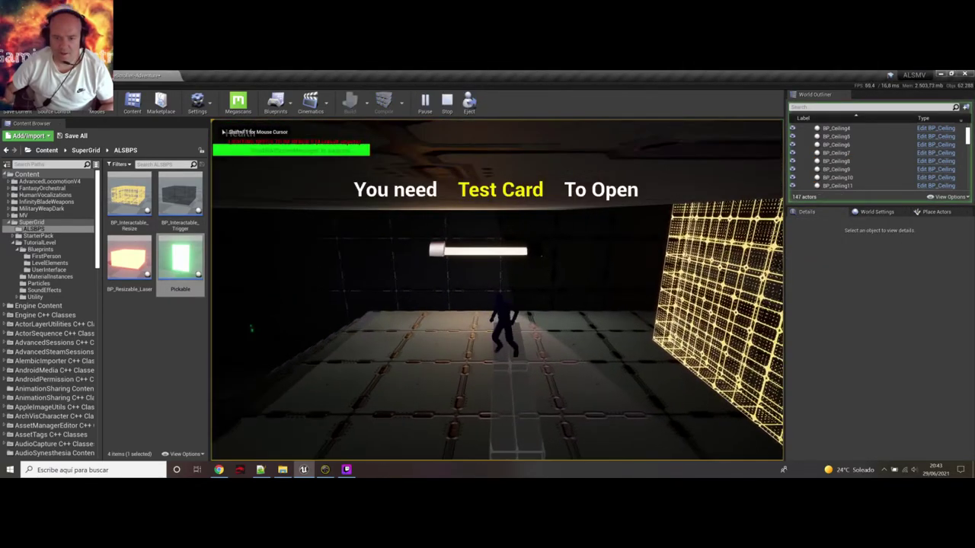
pyautogui.press('a')
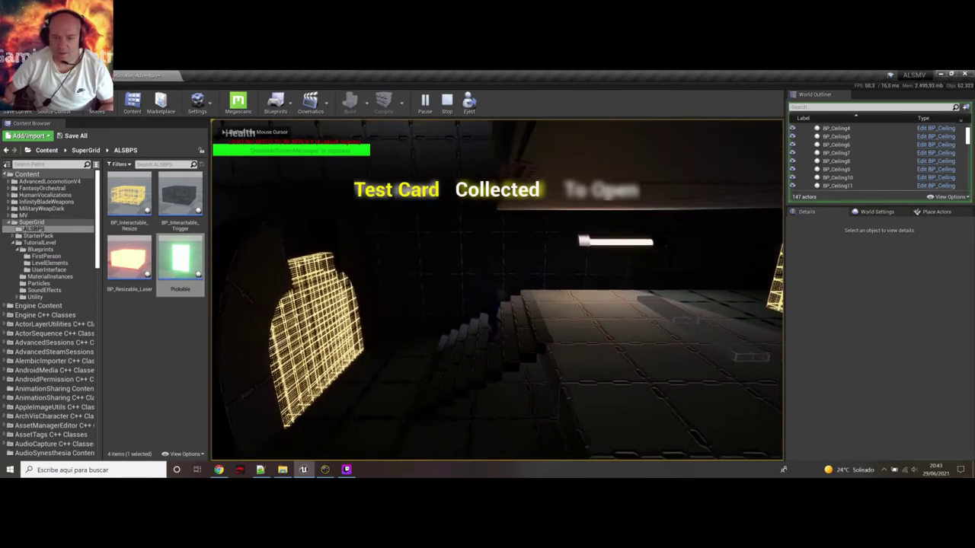
pyautogui.press('d')
pyautogui.press('d')
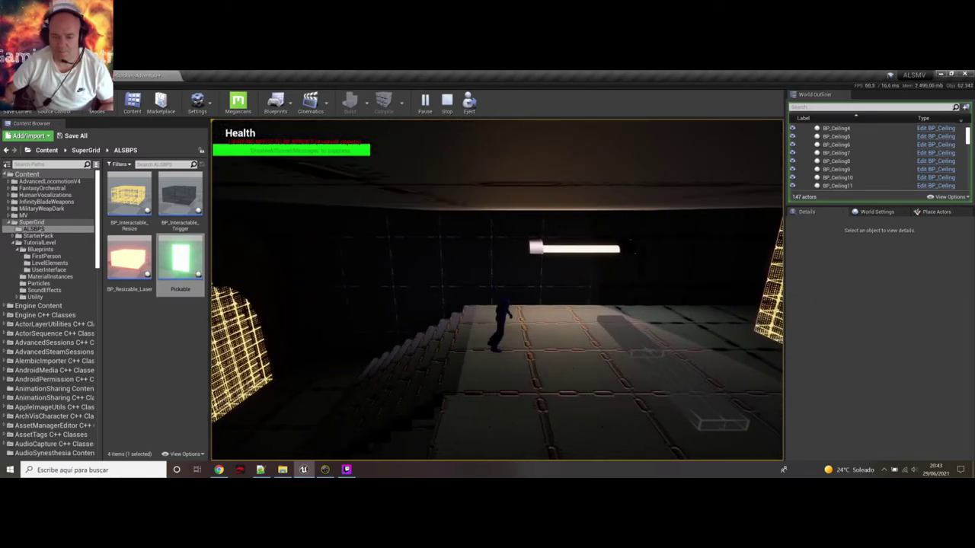
pyautogui.press('d')
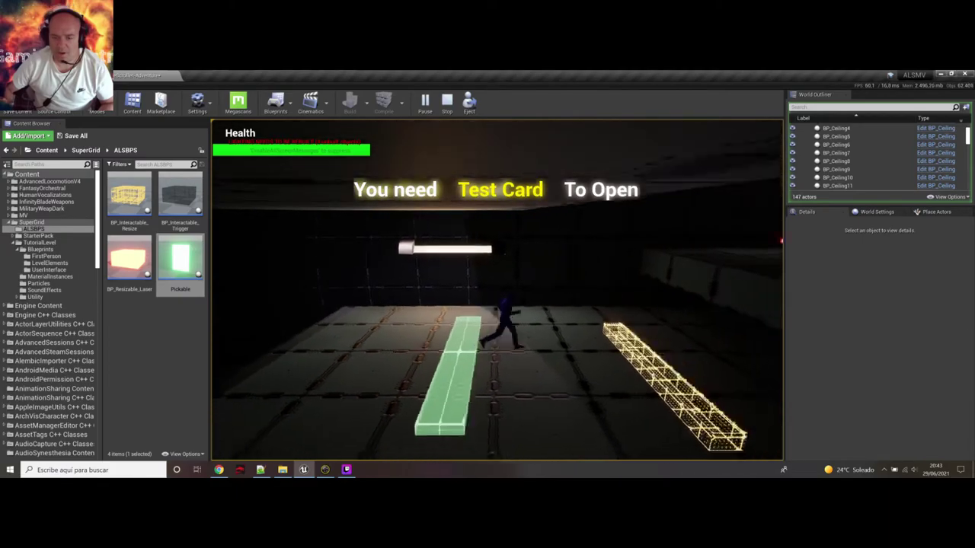
pyautogui.press('d')
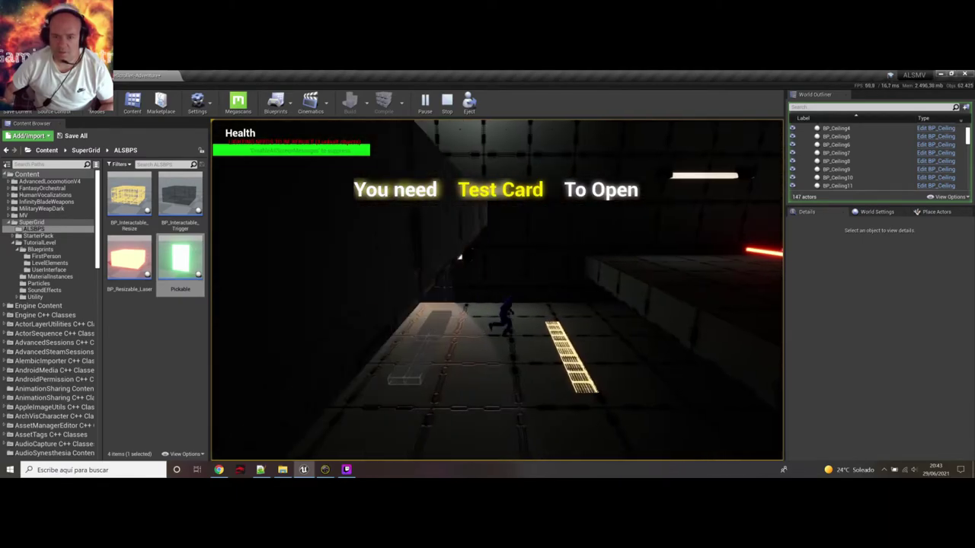
# Run back and forth over the trigger strip to retest the door after the card's use, and stop playing.
pyautogui.press('a')
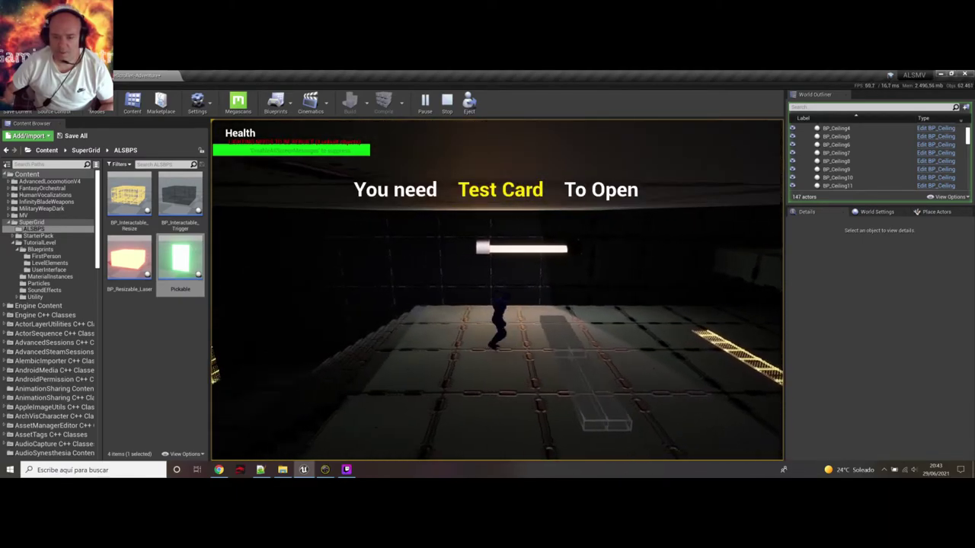
pyautogui.press('d')
pyautogui.press('a')
pyautogui.press('d')
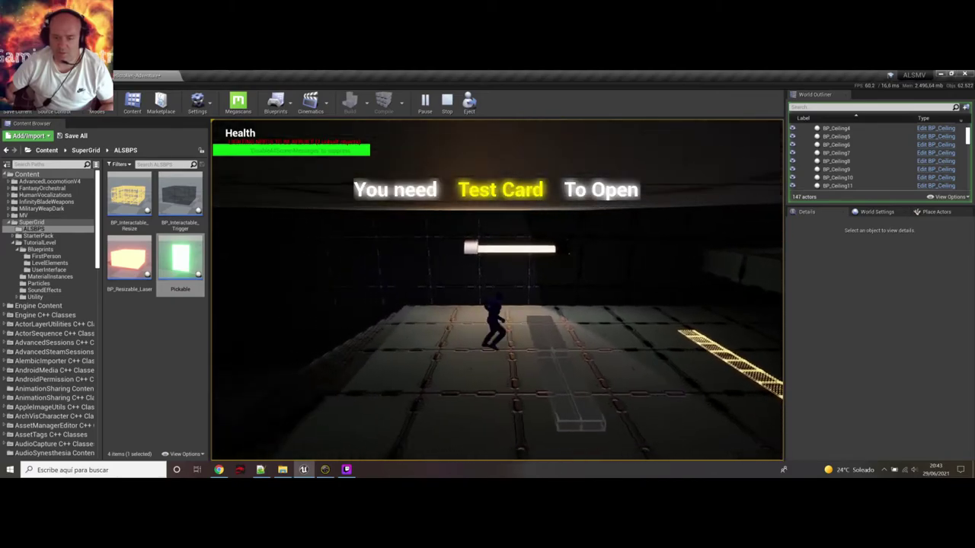
pyautogui.press('a')
pyautogui.press('d')
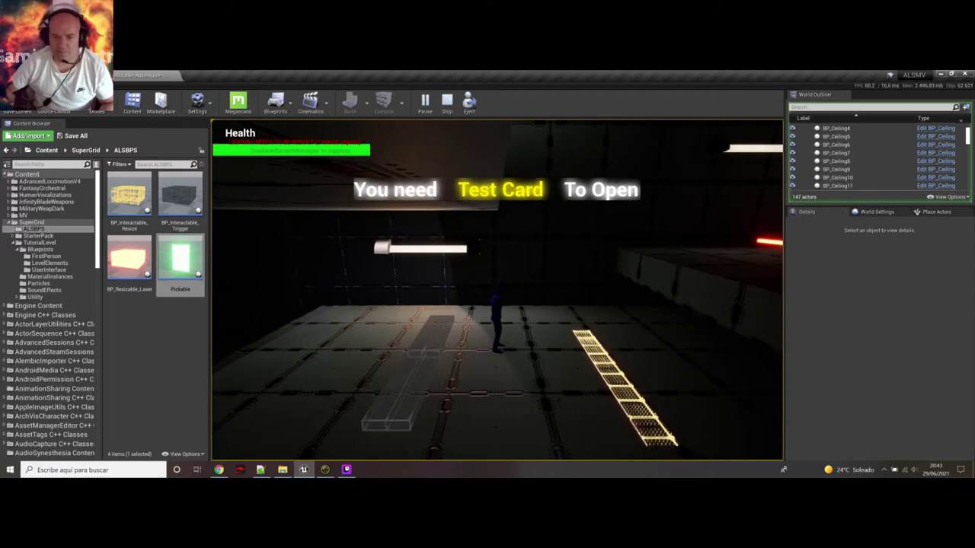
pyautogui.press('Escape')
# Delete the floor trigger strip and its linked yellow grid door from the level.
pyautogui.click(435, 352)
pyautogui.scroll(-4, 449, 352)
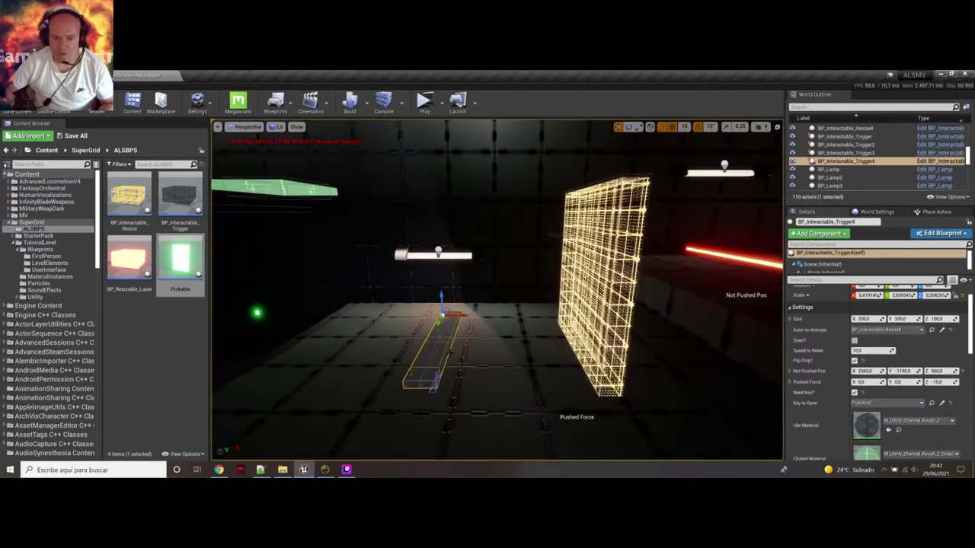
pyautogui.press('Delete')
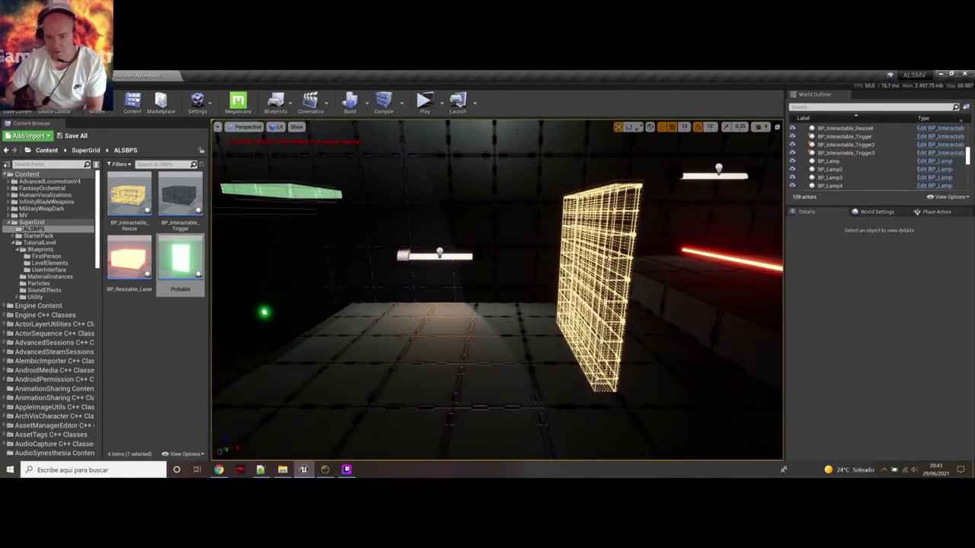
pyautogui.click(598, 297)
pyautogui.press('Delete')
pyautogui.moveTo(598, 297); pyautogui.dragTo(508, 311, button='right')
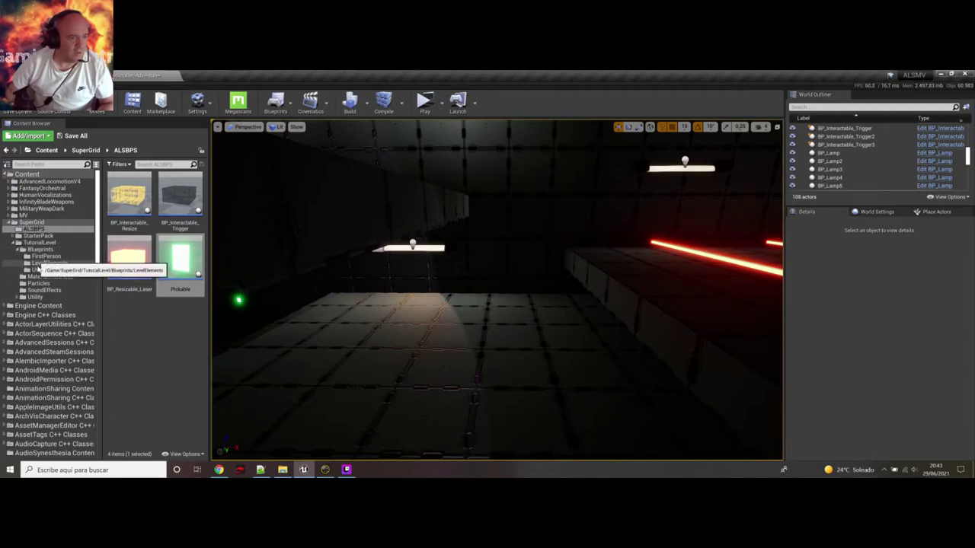
# Place a BP_Elevator from the LevelElements folder on the floor near the laser ledge and lower its destination point to Z 230.
pyautogui.click(44, 263)
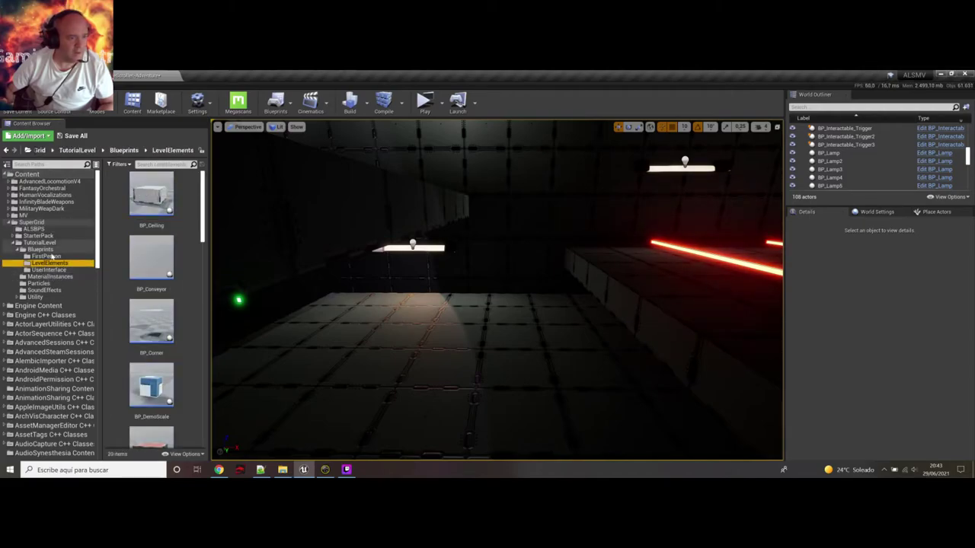
pyautogui.scroll(-4, 141, 346)
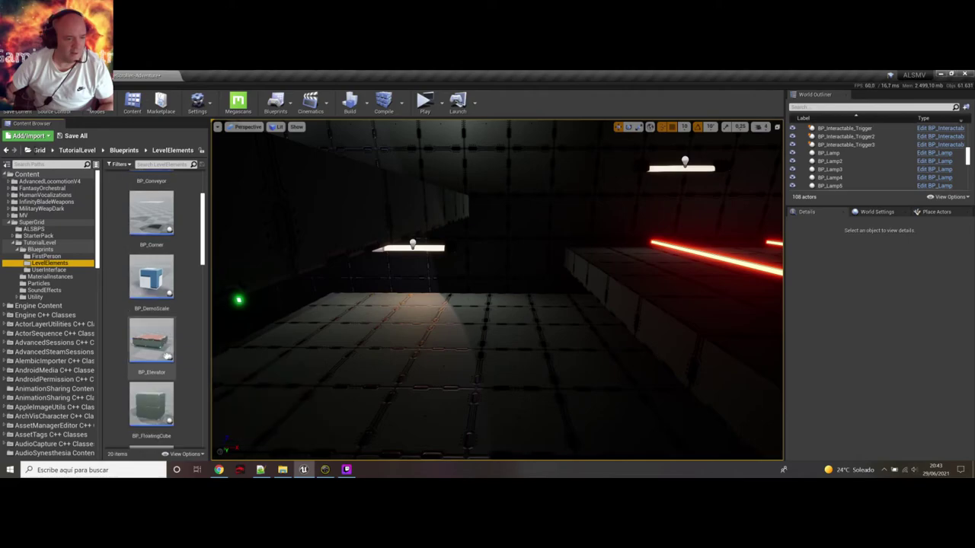
pyautogui.moveTo(151, 288); pyautogui.dragTo(552, 330)
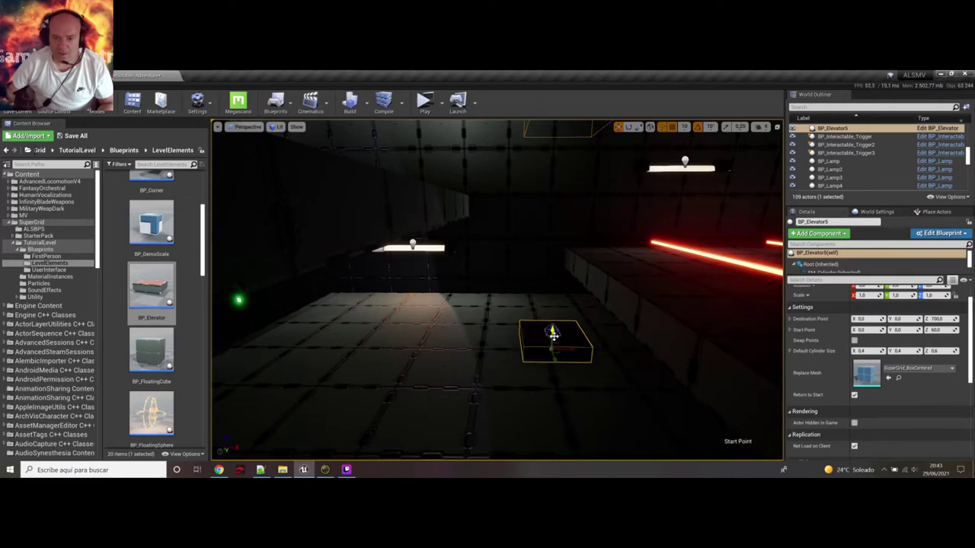
pyautogui.moveTo(553, 336); pyautogui.dragTo(598, 284, button='right')
pyautogui.press('s')
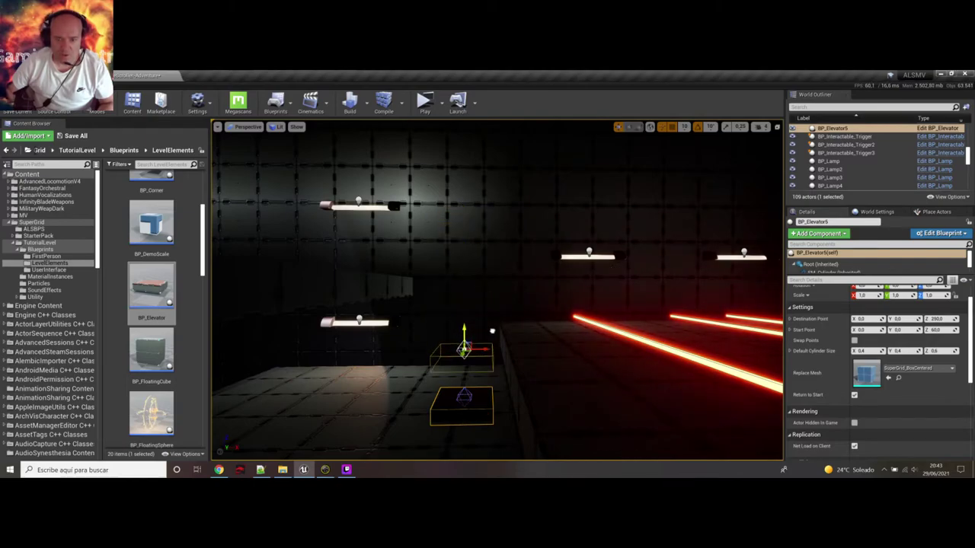
# Play briefly from the floor, stop, and move the elevator farther back across the floor.
pyautogui.rightClick(267, 397)
pyautogui.click(301, 377)
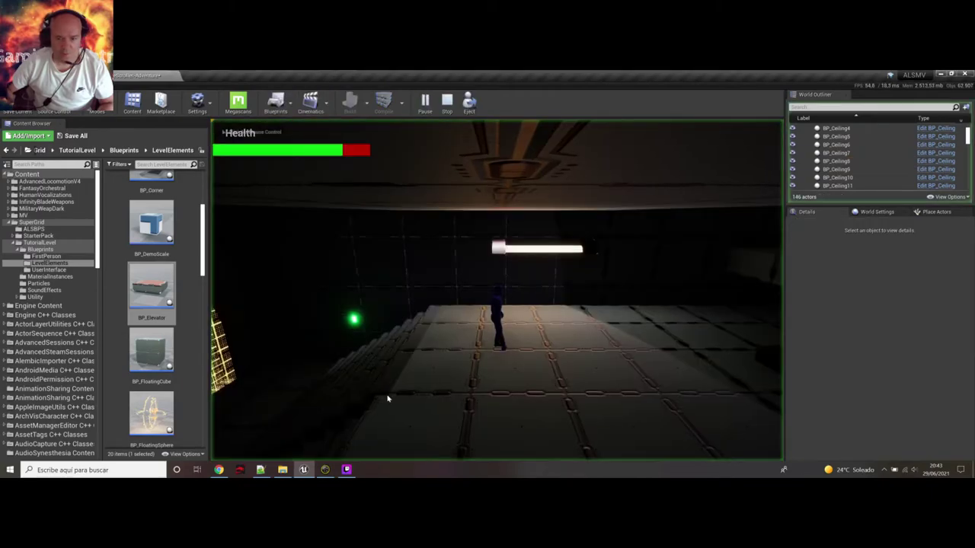
pyautogui.press('Escape')
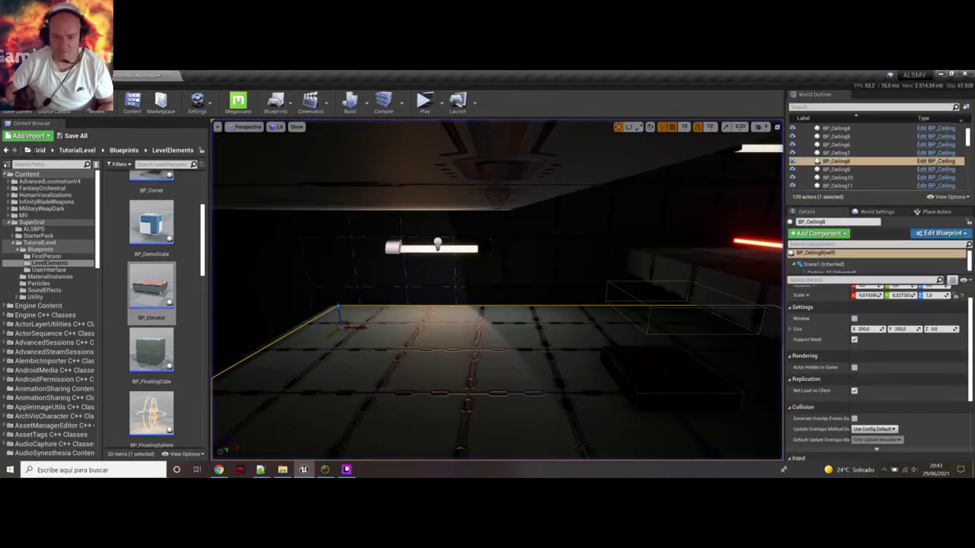
pyautogui.click(666, 401)
pyautogui.moveTo(666, 401); pyautogui.dragTo(648, 363)
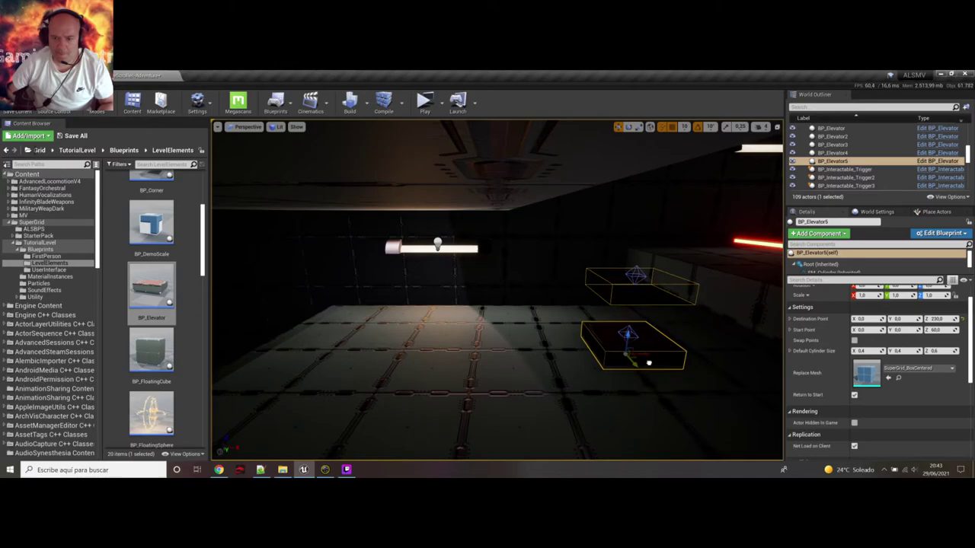
# Play from the floor, ride the character up the elevator, jump onto the laser ledge, and stop playing.
pyautogui.rightClick(350, 350)
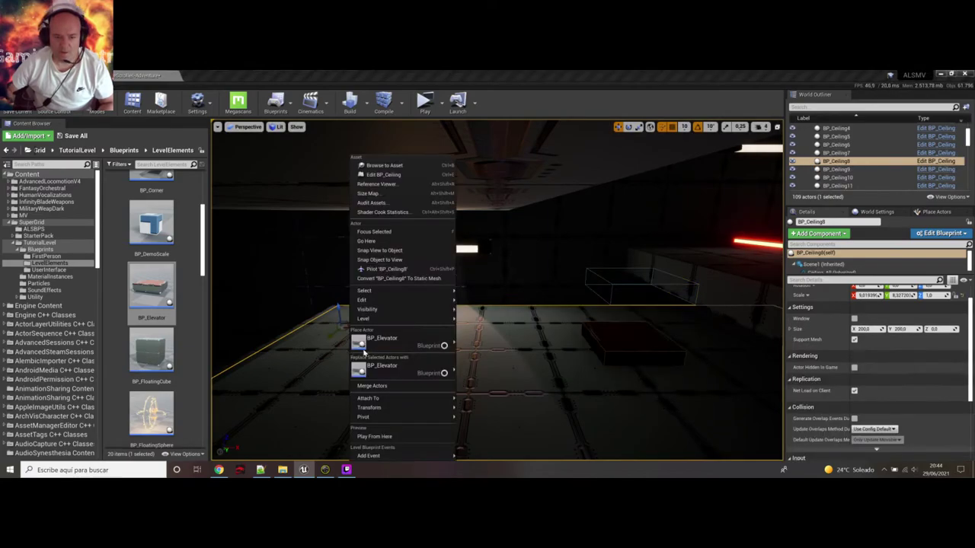
pyautogui.click(415, 434)
pyautogui.press('d')
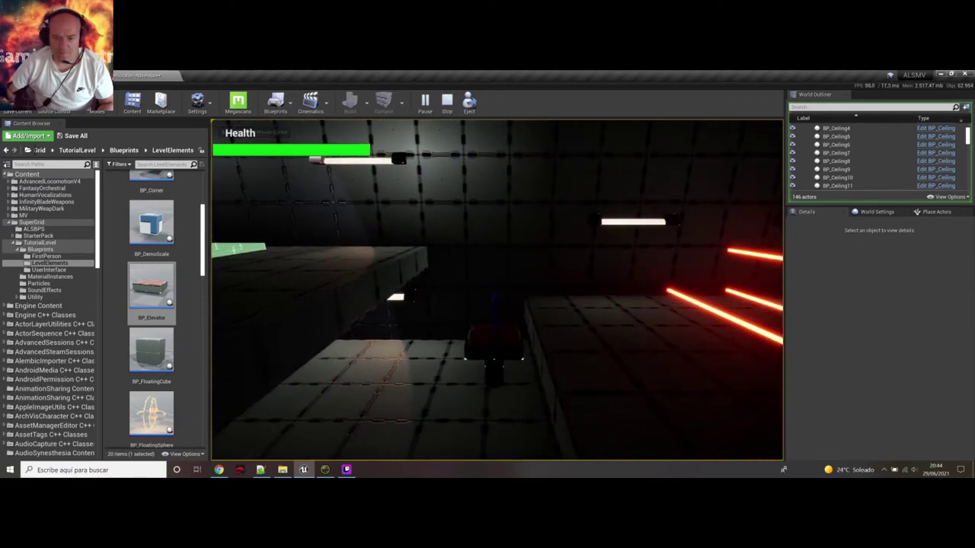
pyautogui.press('d')
pyautogui.press('space')
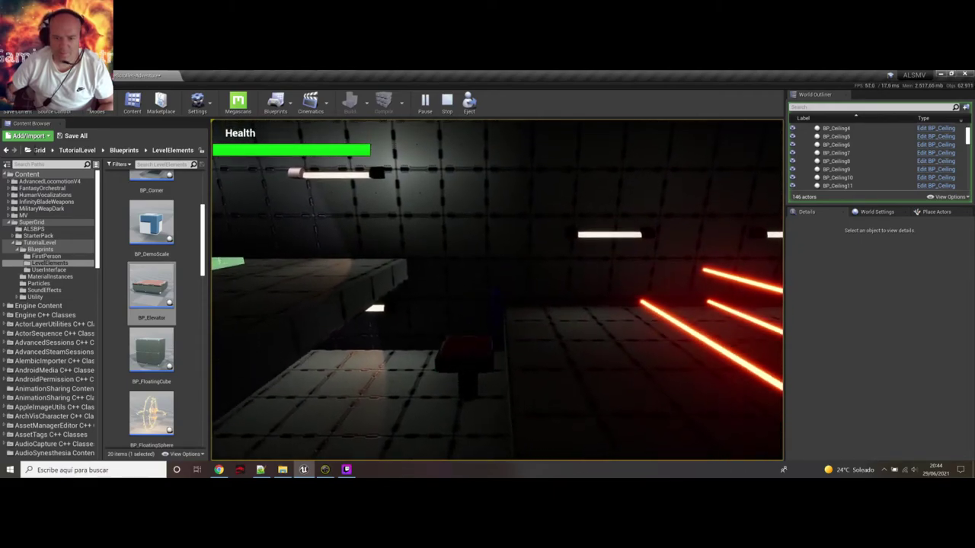
pyautogui.press('Escape')
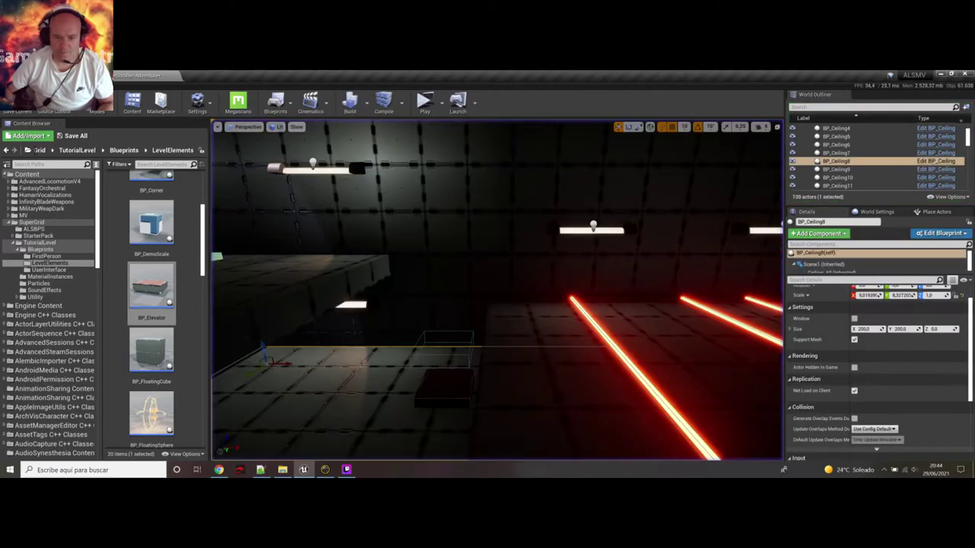
# Delete the test elevator and the Test Card pickable above the stairs.
pyautogui.click(453, 391)
pyautogui.press('Delete')
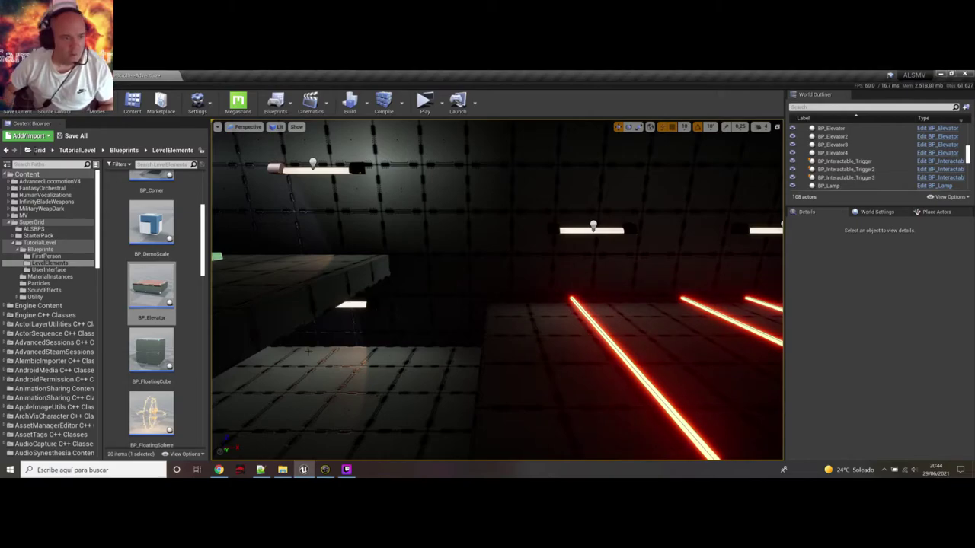
pyautogui.moveTo(496, 305); pyautogui.dragTo(358, 265, button='right')
pyautogui.moveTo(594, 316); pyautogui.dragTo(407, 362, button='right')
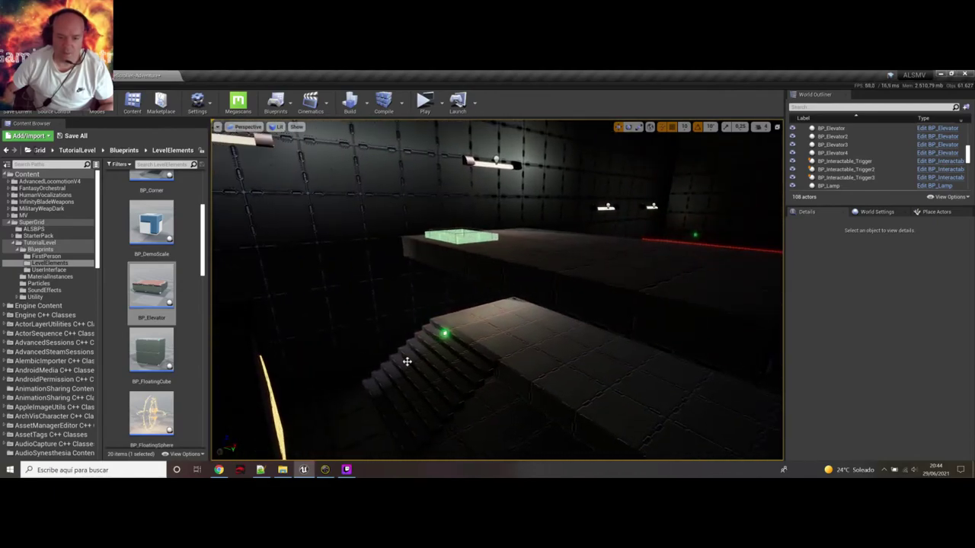
pyautogui.click(451, 354)
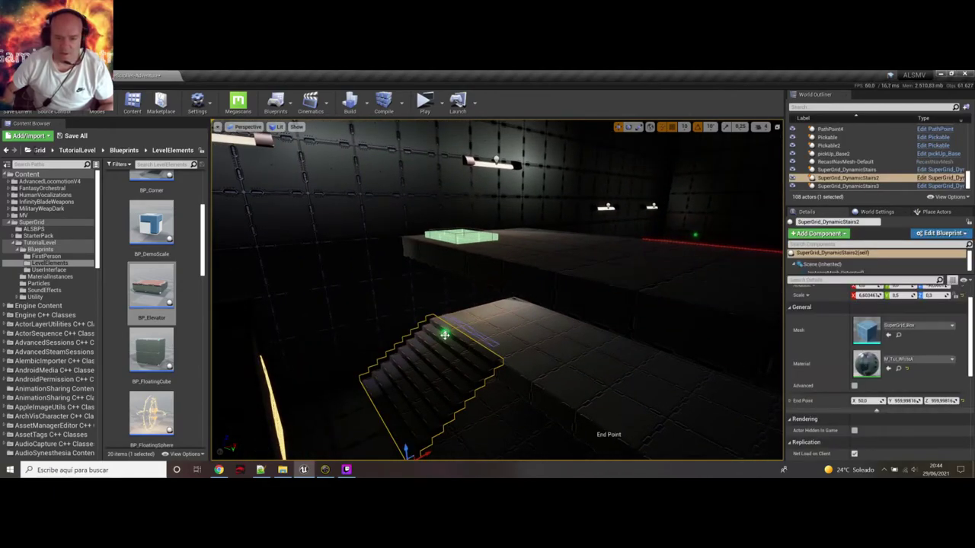
pyautogui.click(443, 334)
pyautogui.press('Delete')
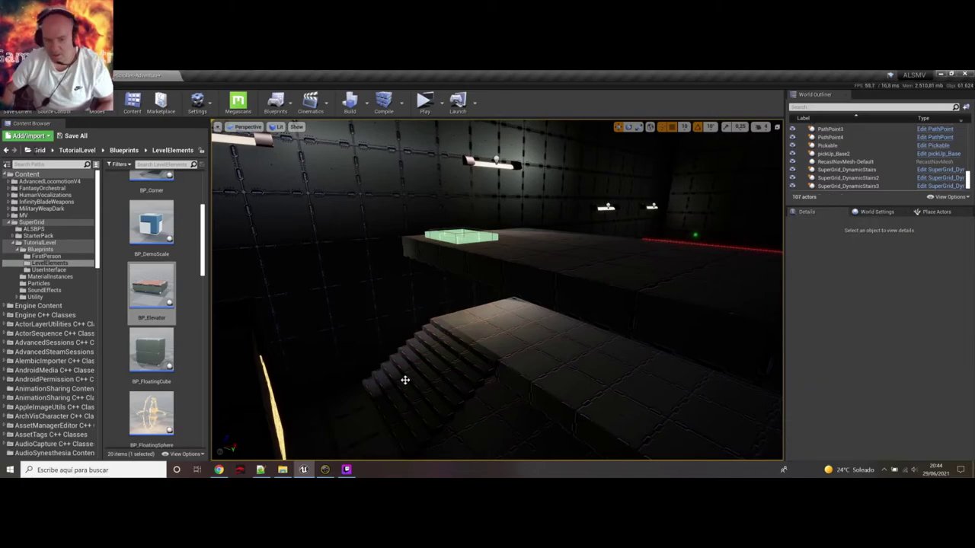
# Browse to the MV Maps folder and view its level maps down to SideScroller-Adventure.
pyautogui.moveTo(404, 380); pyautogui.dragTo(288, 326, button='right')
pyautogui.press('s')
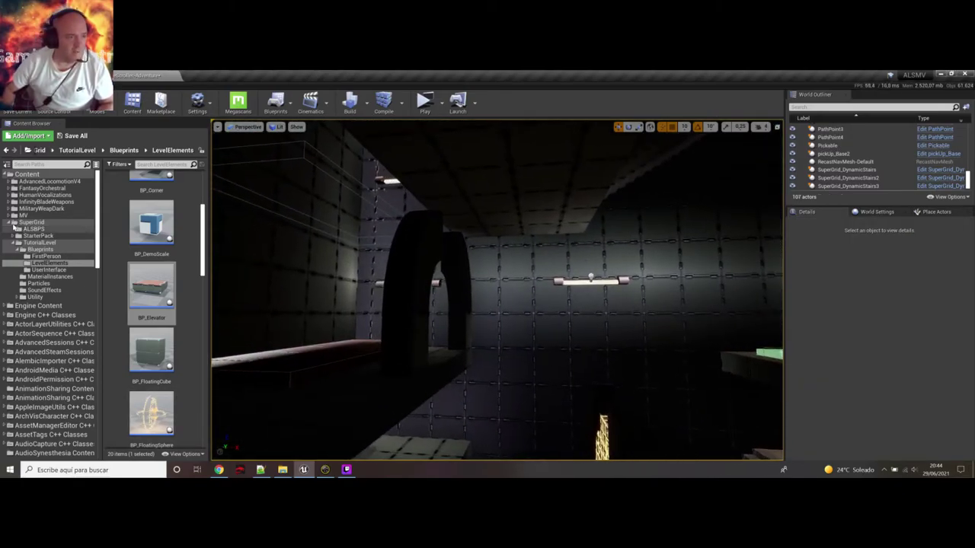
pyautogui.click(9, 222)
pyautogui.click(10, 216)
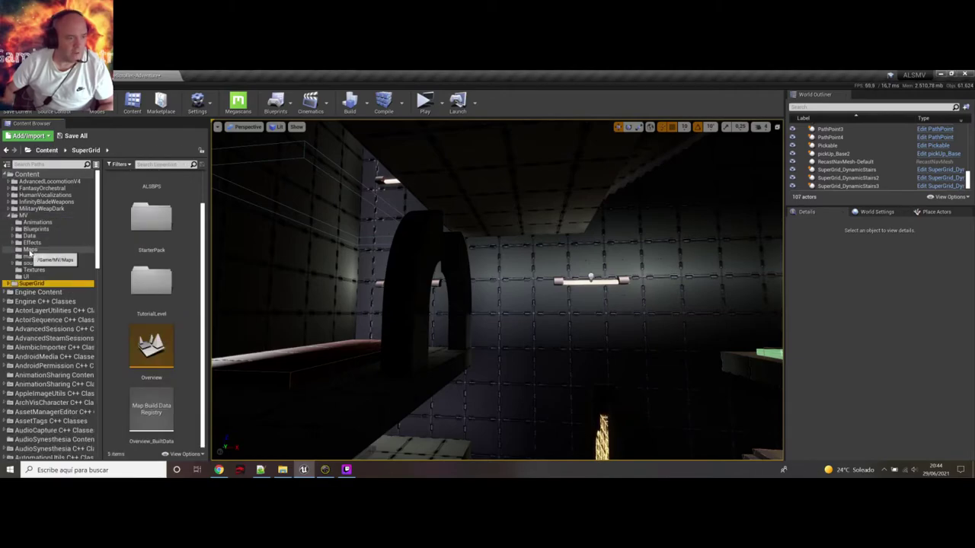
pyautogui.click(29, 250)
pyautogui.scroll(-2, 177, 351)
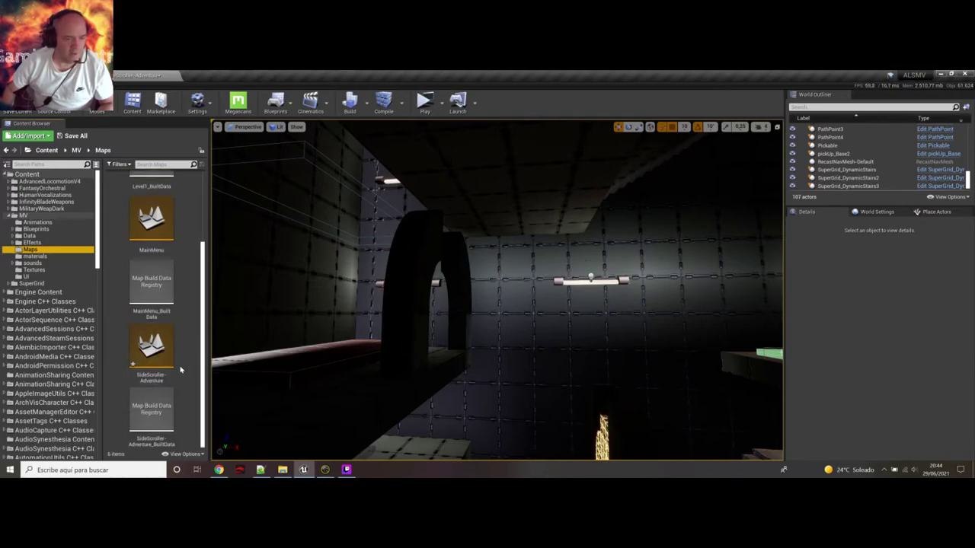
# Inspect the two player starts beside the stairs, play the level in a new window, and stop the session.
pyautogui.moveTo(495, 290)
pyautogui.mouseDown(button='right')
pyautogui.moveTo(578, 288)
pyautogui.moveTo(670, 327)
pyautogui.moveTo(663, 305)
pyautogui.moveTo(632, 304)
pyautogui.moveTo(651, 268)
pyautogui.moveTo(668, 265)
pyautogui.moveTo(615, 272)
pyautogui.moveTo(615, 227)
pyautogui.moveTo(683, 243)
pyautogui.moveTo(752, 238)
pyautogui.moveTo(721, 250)
pyautogui.moveTo(591, 243)
pyautogui.moveTo(454, 279)
pyautogui.moveTo(531, 268)
pyautogui.moveTo(493, 266)
pyautogui.moveTo(501, 255)
pyautogui.moveTo(487, 245)
pyautogui.moveTo(488, 286)
pyautogui.moveTo(509, 286)
pyautogui.moveTo(498, 286)
pyautogui.mouseUp(button='right')
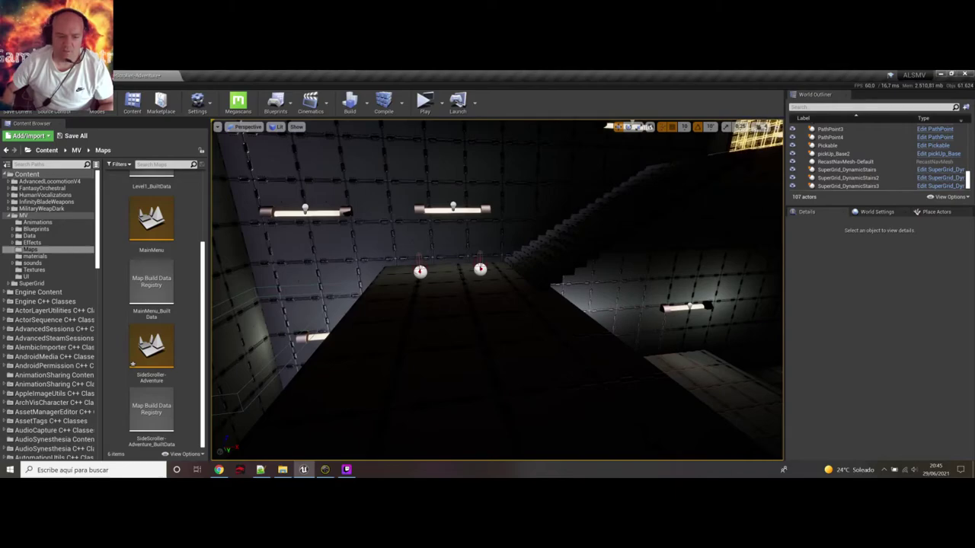
pyautogui.moveTo(498, 286); pyautogui.dragTo(475, 287, button='right')
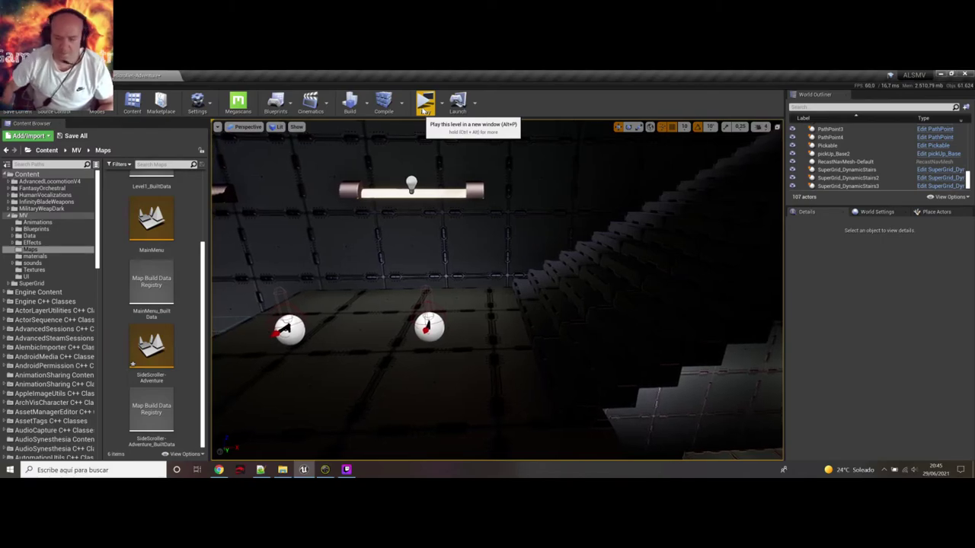
pyautogui.press('Left')
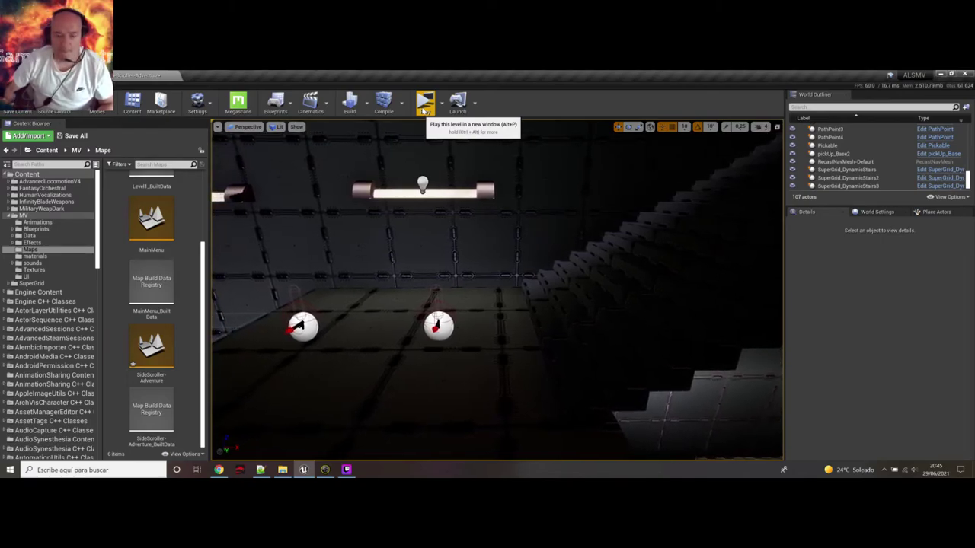
pyautogui.click(423, 106)
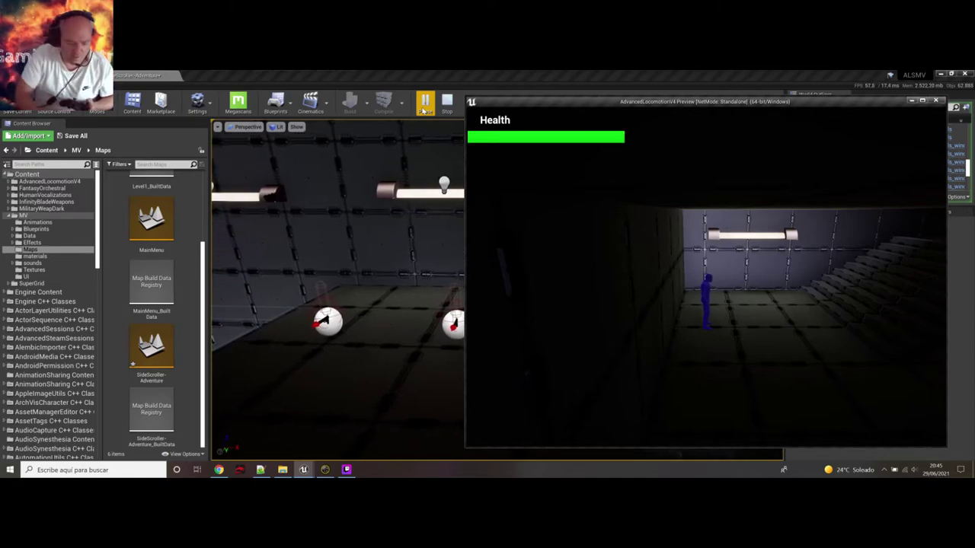
pyautogui.press('Escape')
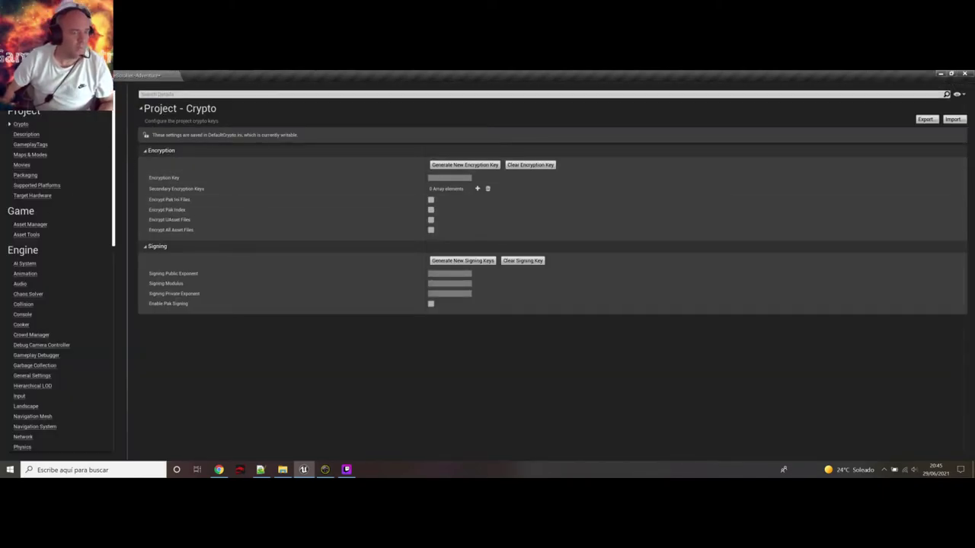
# Review the action and axis mappings and the other options in the project's engine Input settings.
pyautogui.scroll(-3, 69, 297)
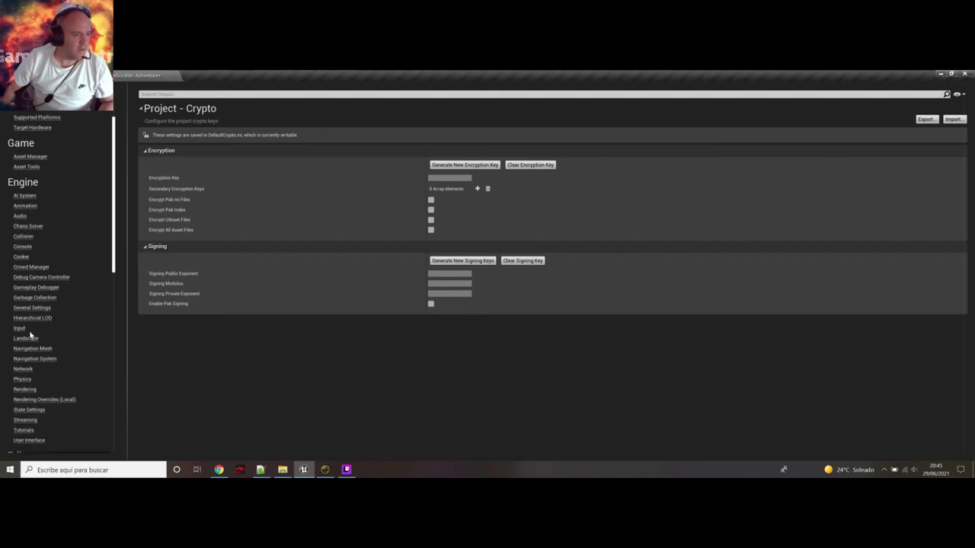
pyautogui.click(19, 329)
pyautogui.scroll(-8, 174, 332)
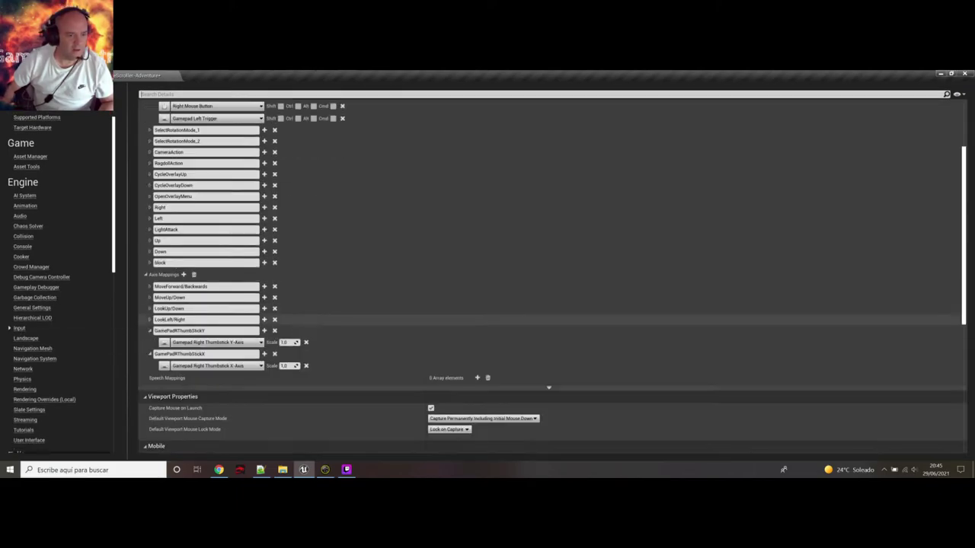
pyautogui.scroll(-4, 174, 332)
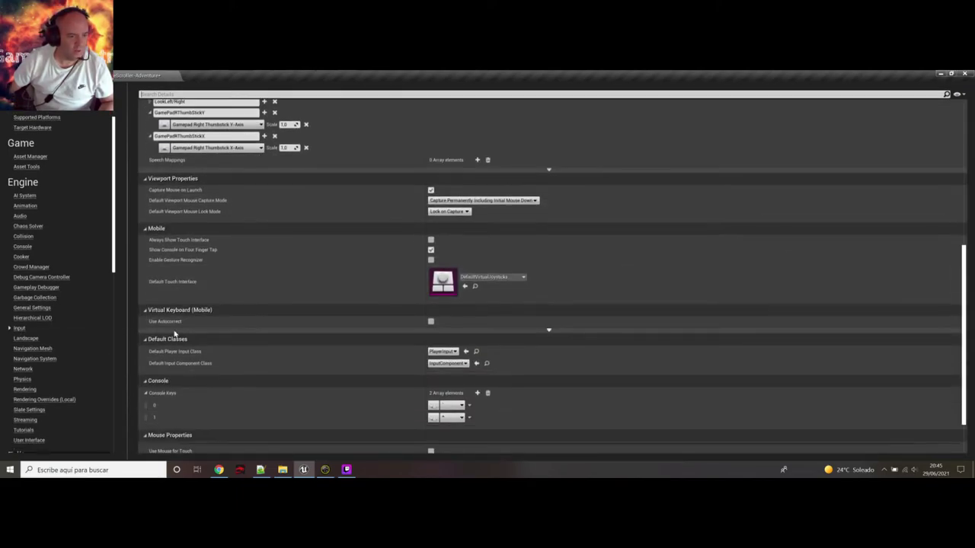
pyautogui.scroll(2, 174, 333)
pyautogui.scroll(8, 175, 333)
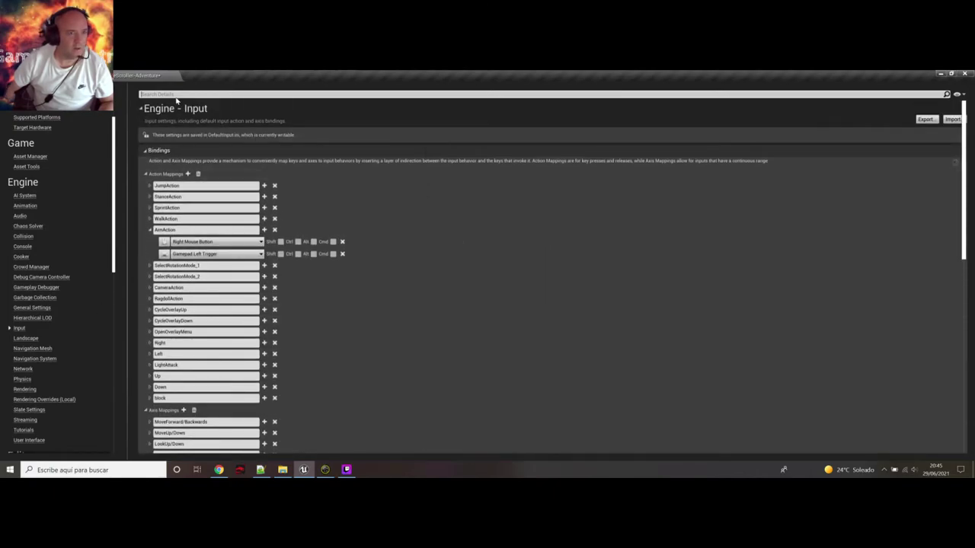
# Filter the project settings by "gamepad", disable Skip Assigning Gamepad to Player 1, and return to the level editor.
pyautogui.click(152, 93)
pyautogui.write('game')
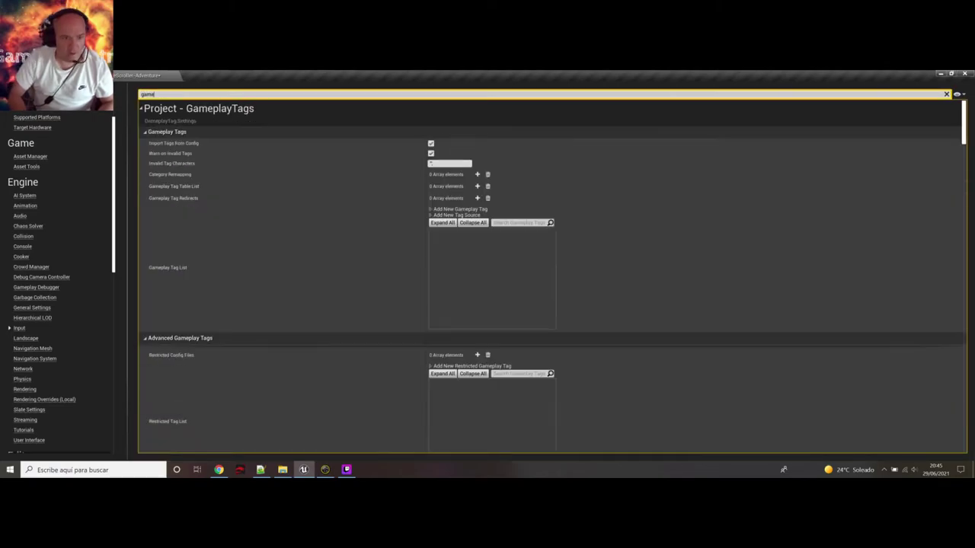
pyautogui.write('pad')
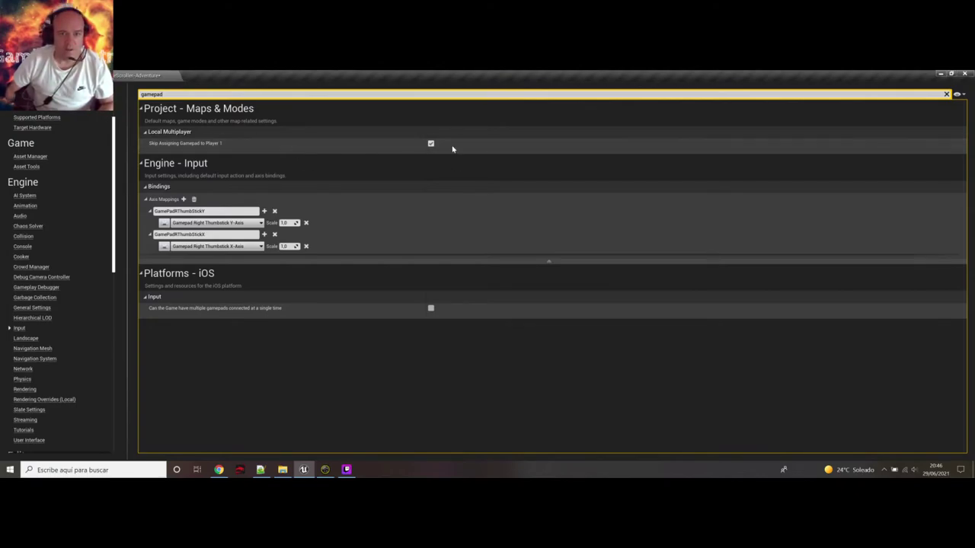
pyautogui.click(431, 144)
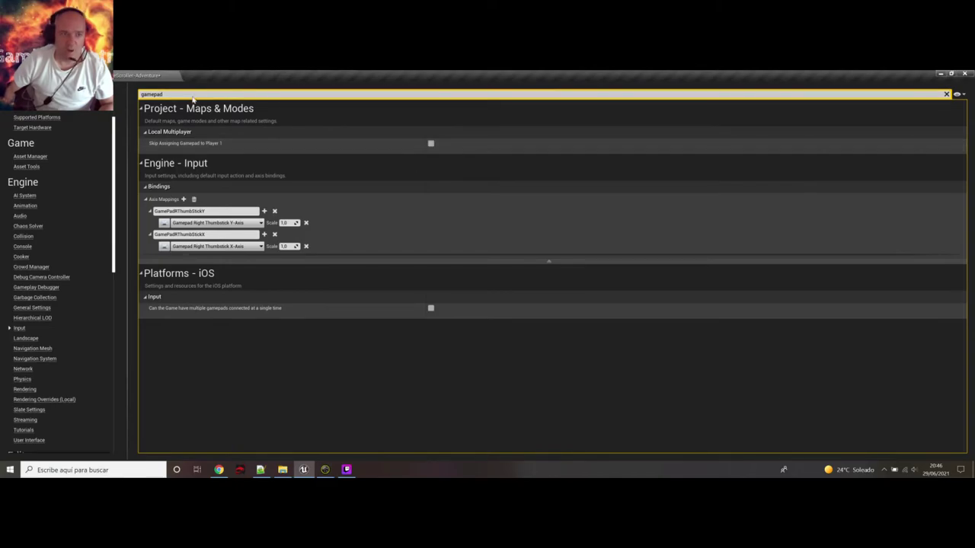
pyautogui.click(150, 76)
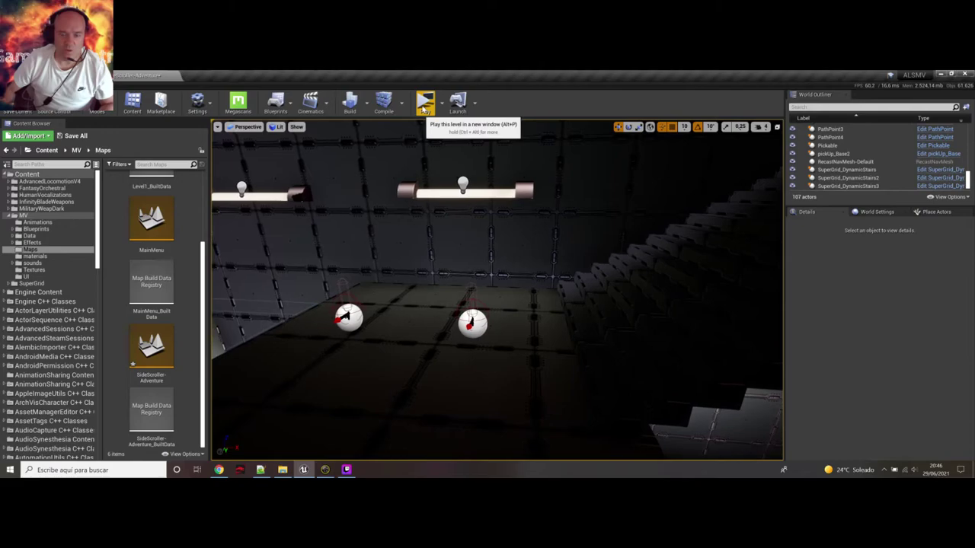
# Play the level in a new window and run the character between the stairs and the green floor platform.
pyautogui.click(424, 102)
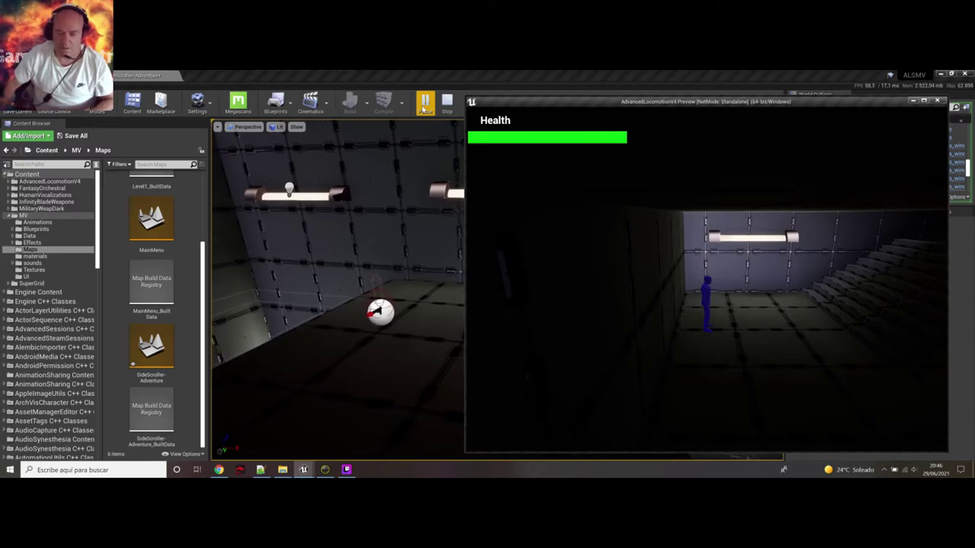
pyautogui.press('d')
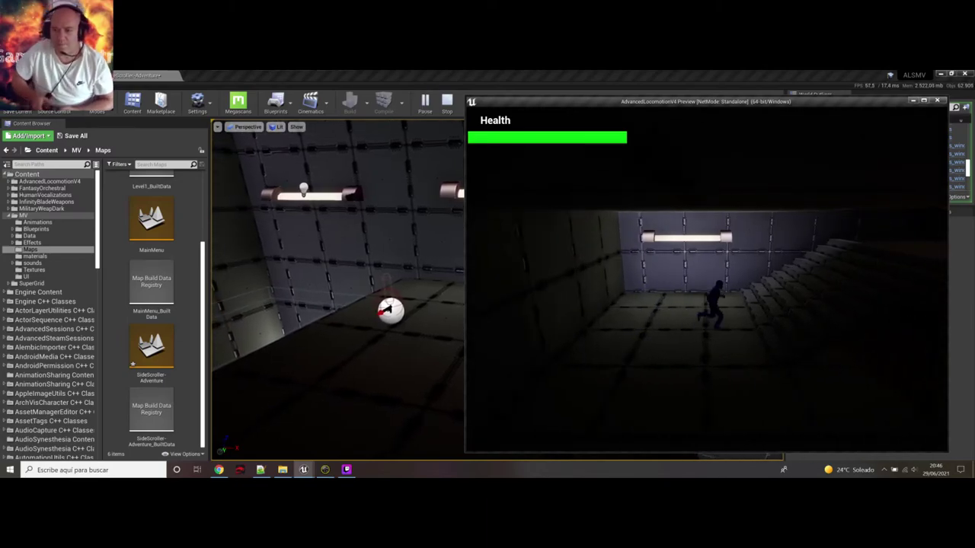
pyautogui.press('d')
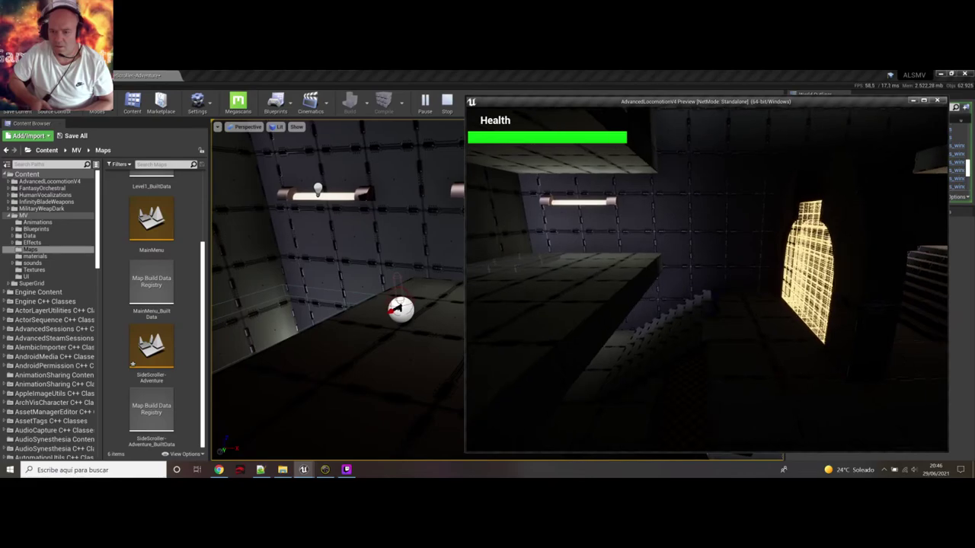
pyautogui.press('a')
pyautogui.press('space')
pyautogui.press('w')
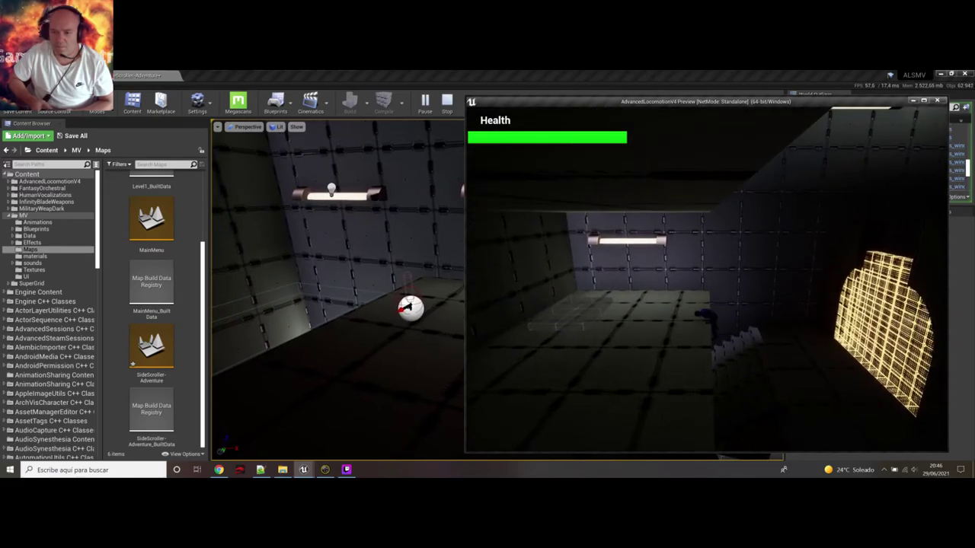
pyautogui.press('a')
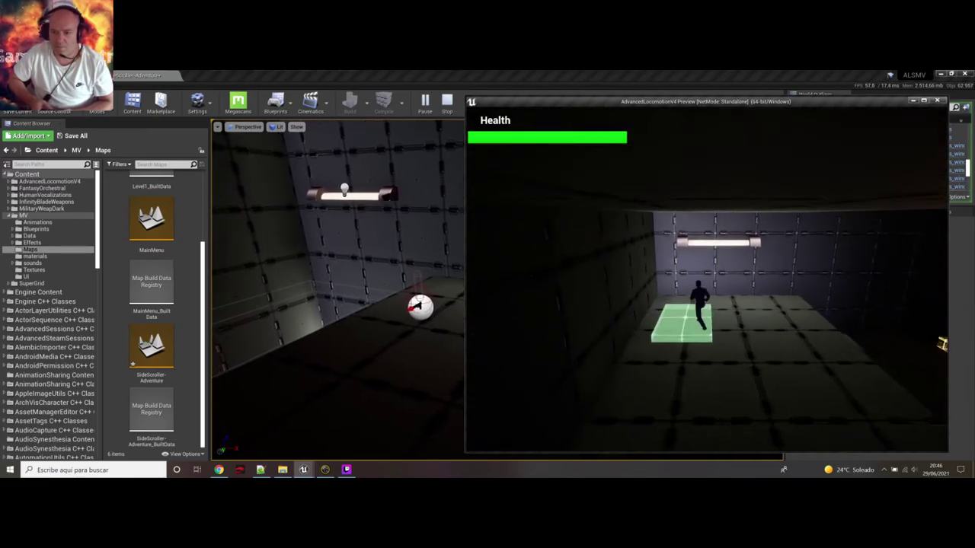
# Run the character up the opposite stairs, jump onto the laser ledge, and cross the red beams.
pyautogui.press('d')
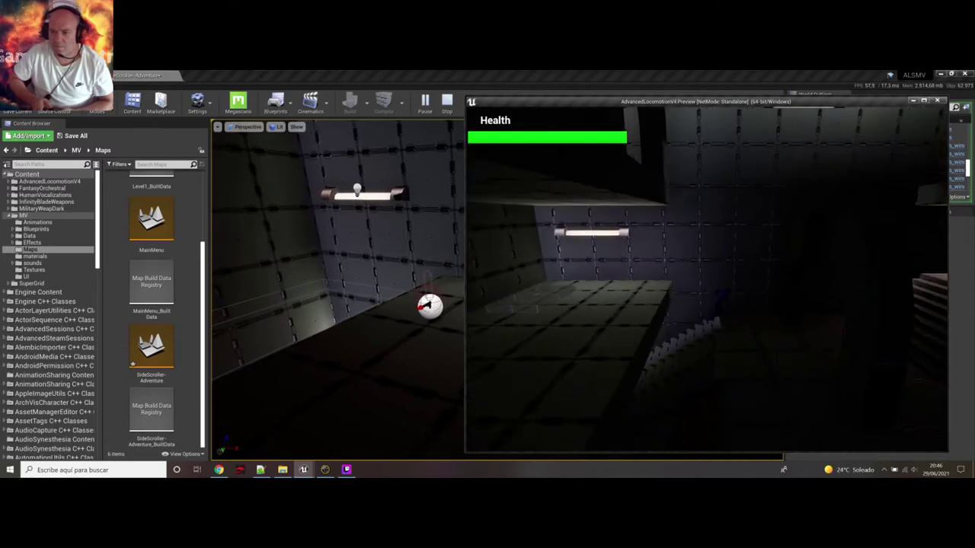
pyautogui.press('d')
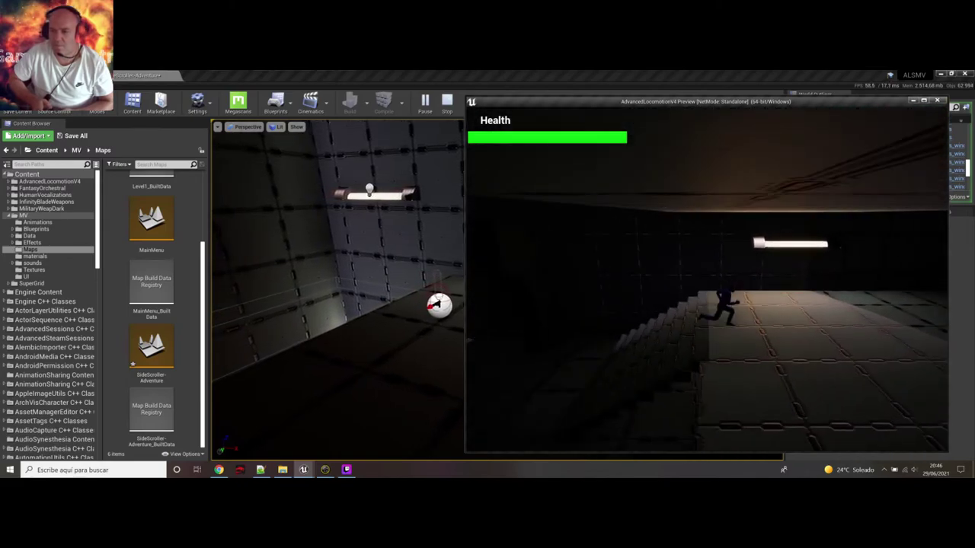
pyautogui.press('d')
pyautogui.press('space')
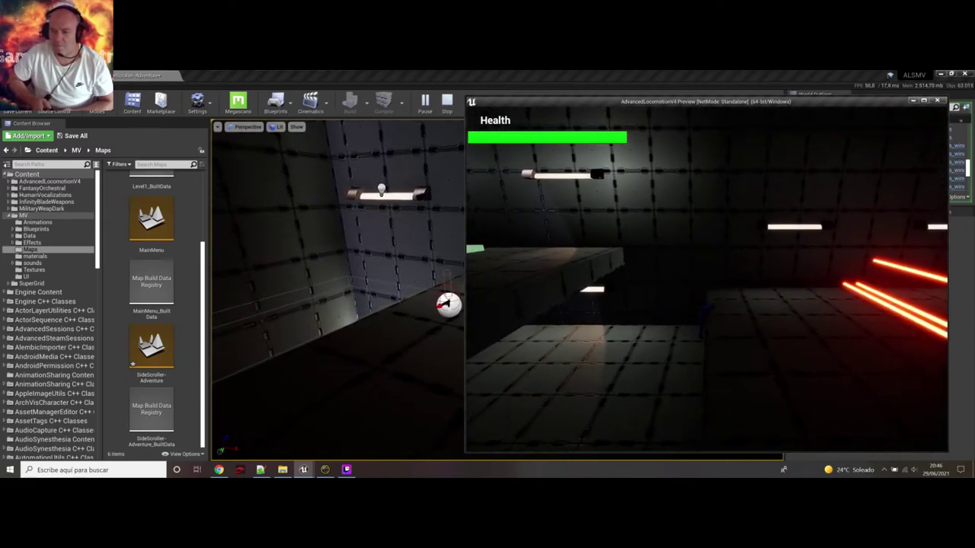
pyautogui.press('d')
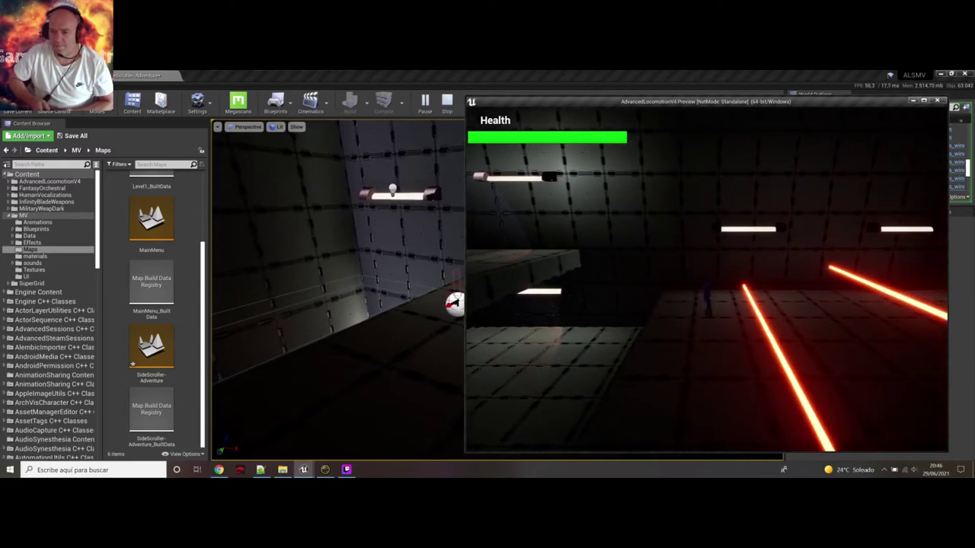
pyautogui.press('a')
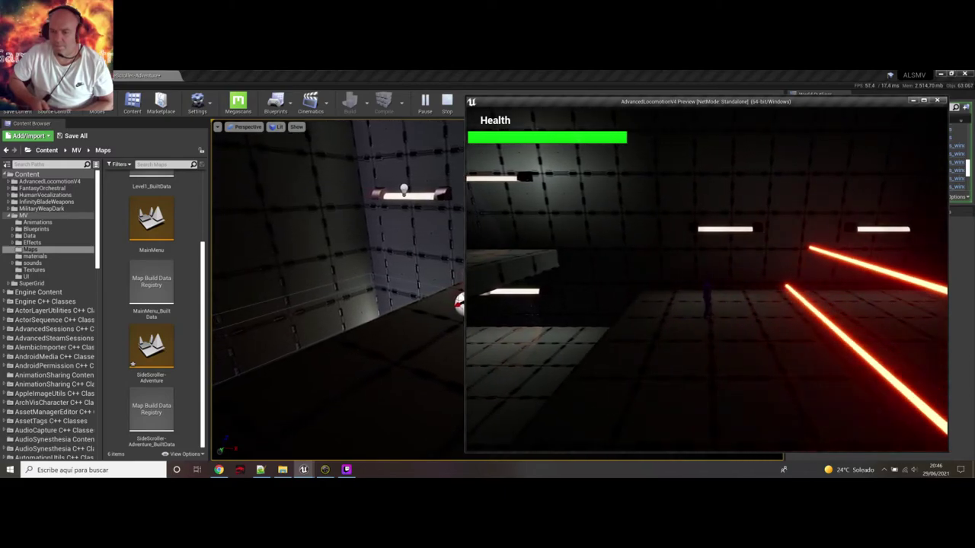
pyautogui.press('d')
pyautogui.press('space')
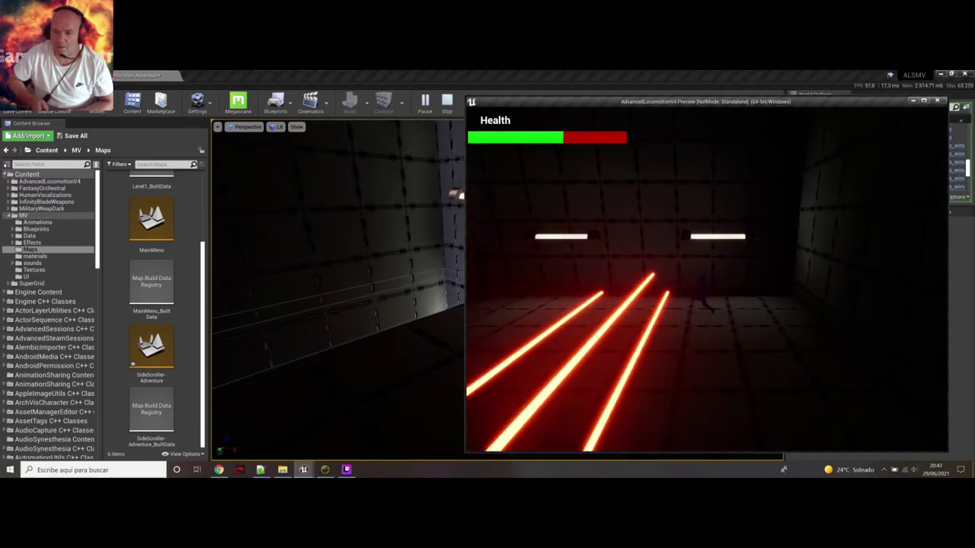
# Run the character back from the lasers past the upper green platform, and close the play window from the main menu.
pyautogui.press('a')
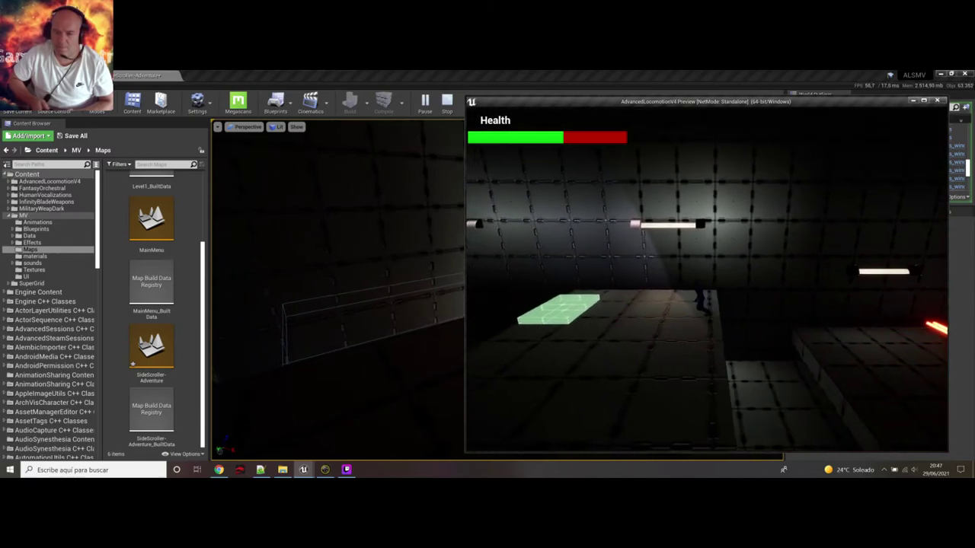
pyautogui.press('a')
pyautogui.press('a')
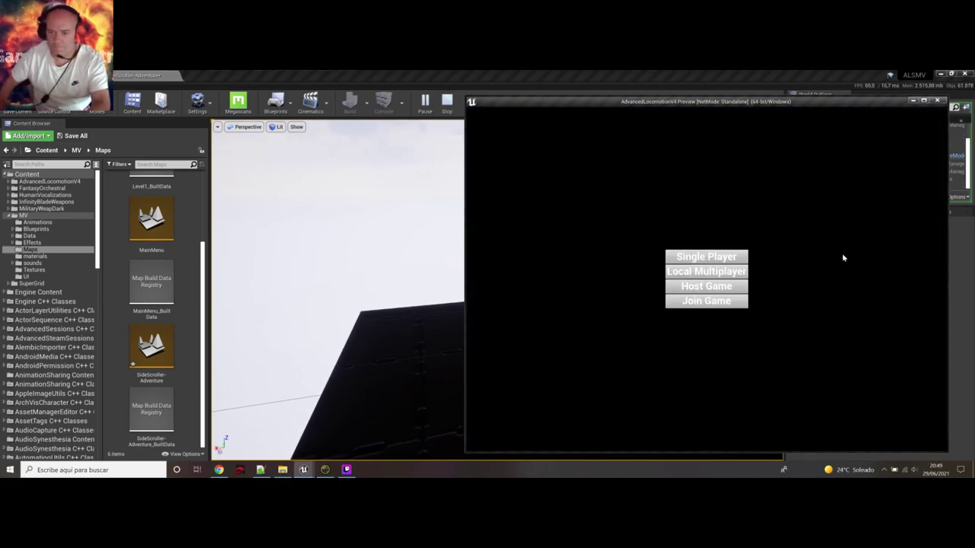
pyautogui.click(937, 101)
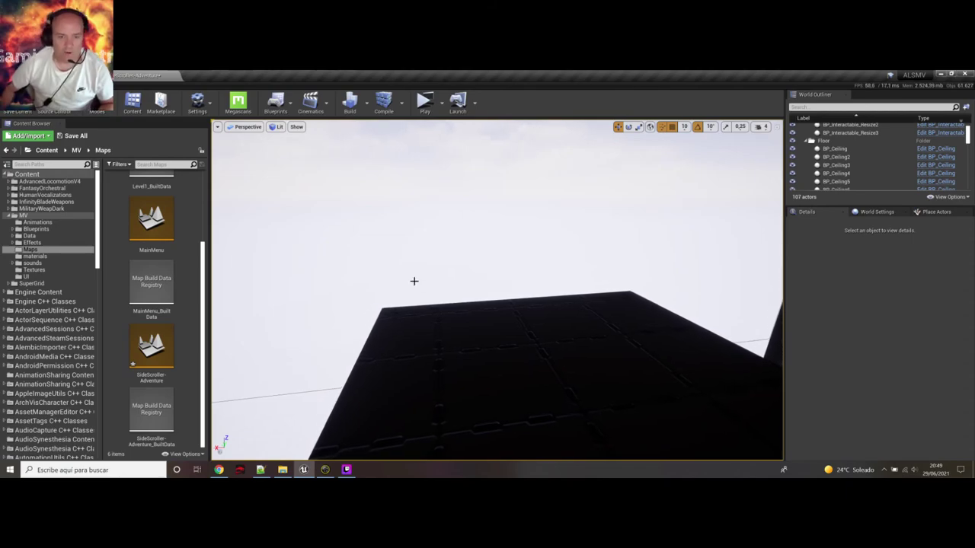
# Examine the level from the laser ledge across to the two staircases and the platforms above them.
pyautogui.press('w')
pyautogui.moveTo(414, 280)
pyautogui.mouseDown(button='right')
pyautogui.moveTo(388, 328)
pyautogui.moveTo(347, 335)
pyautogui.moveTo(259, 301)
pyautogui.moveTo(414, 281)
pyautogui.mouseUp(button='right')
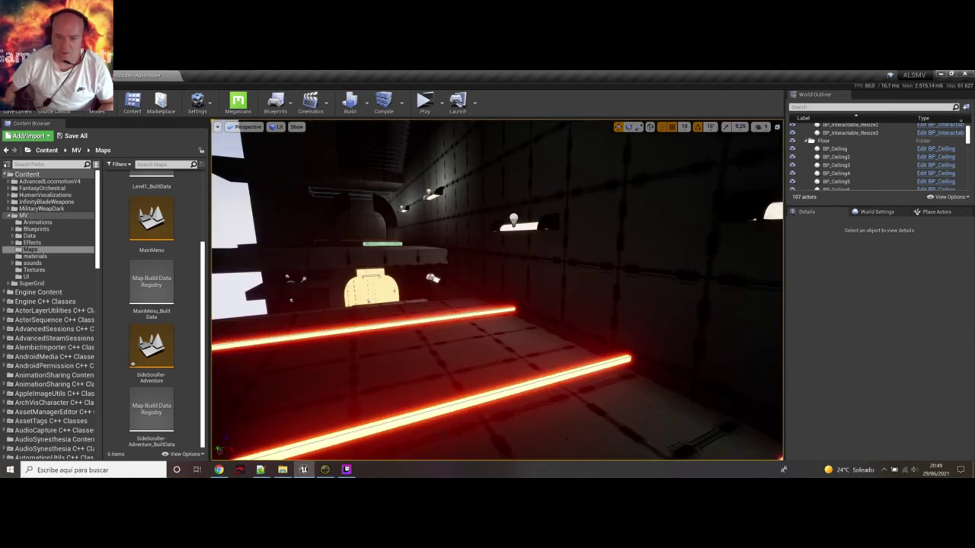
pyautogui.press('w')
pyautogui.moveTo(496, 289); pyautogui.dragTo(457, 289, button='right')
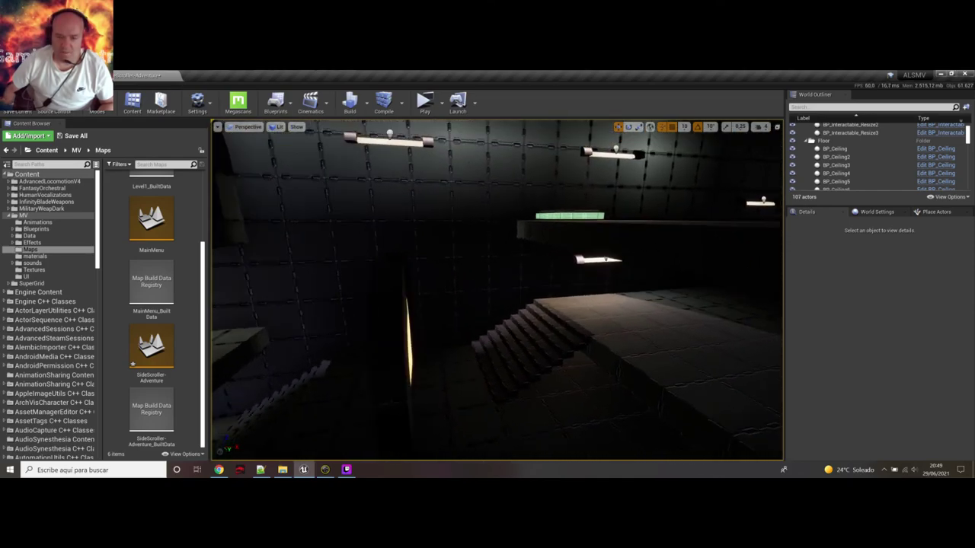
pyautogui.moveTo(457, 289); pyautogui.dragTo(449, 289, button='right')
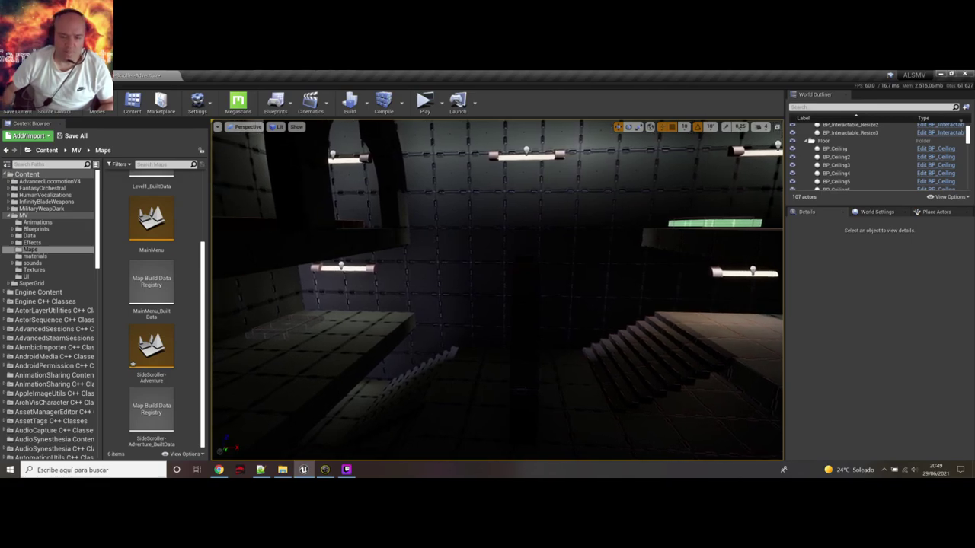
pyautogui.moveTo(497, 289); pyautogui.dragTo(545, 298, button='right')
pyautogui.press('w')
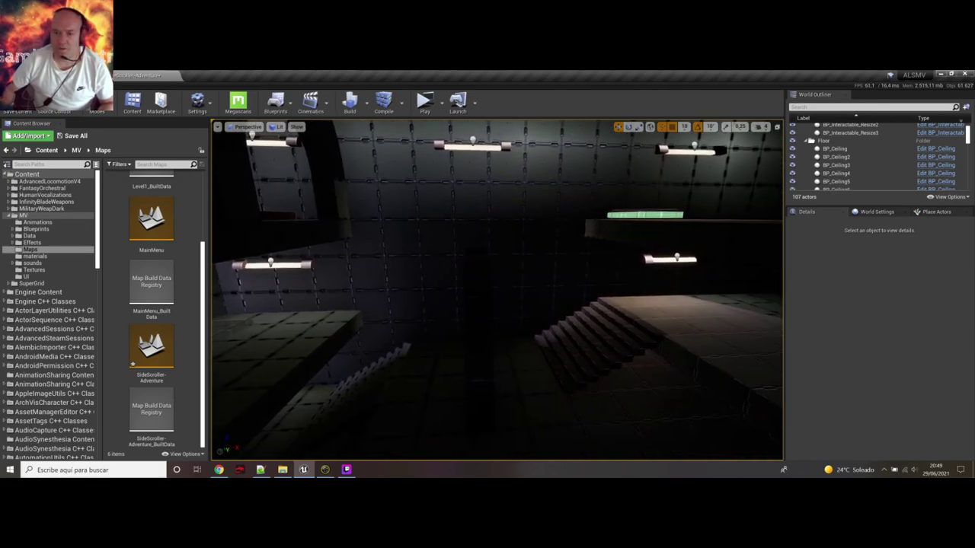
pyautogui.press('Left')
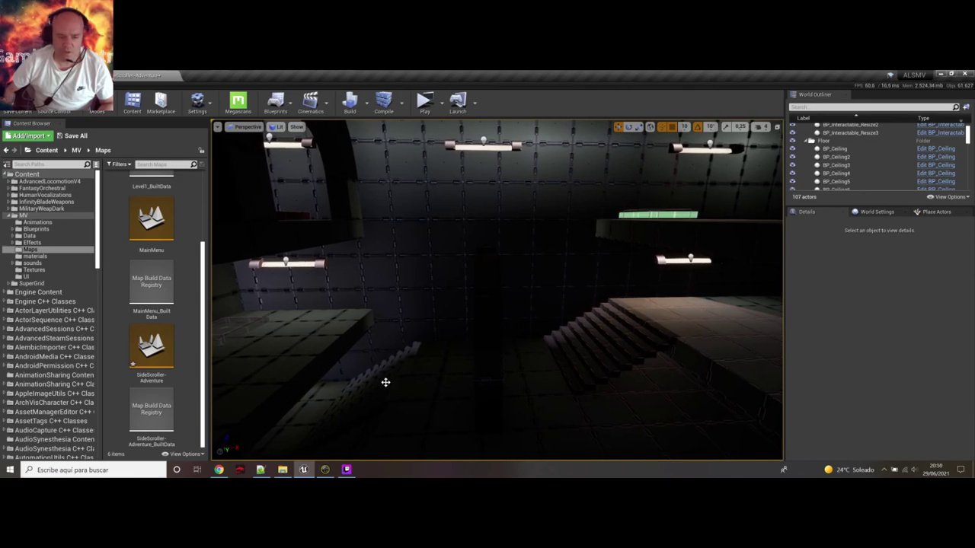
pyautogui.moveTo(391, 382); pyautogui.dragTo(383, 382, button='right')
pyautogui.press('Left')
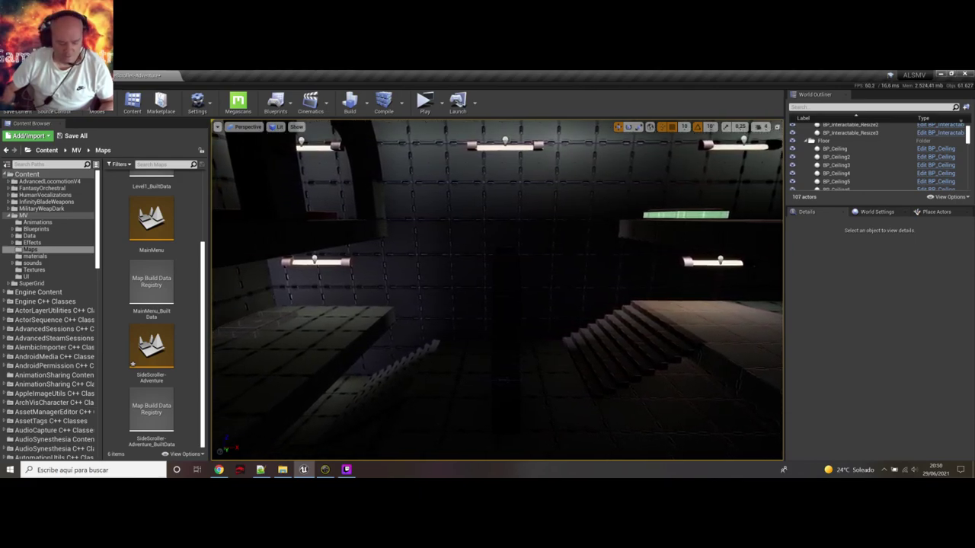